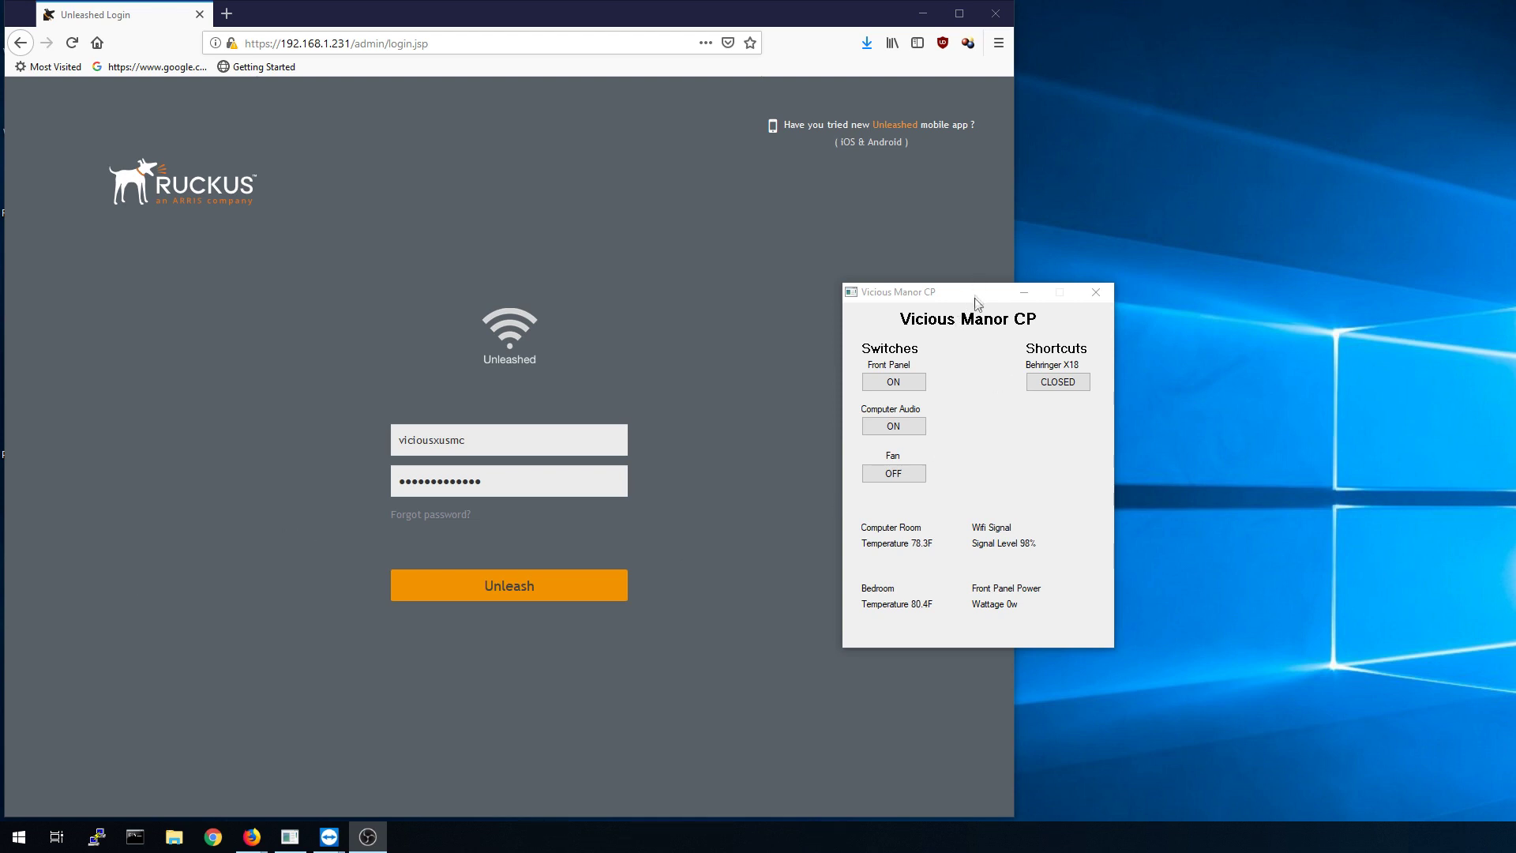
# Switch the Behringer X18 shortcut to OPEN in Vicious Manor CP, then minimize the panel
pyautogui.moveTo(973, 302); pyautogui.dragTo(713, 284)
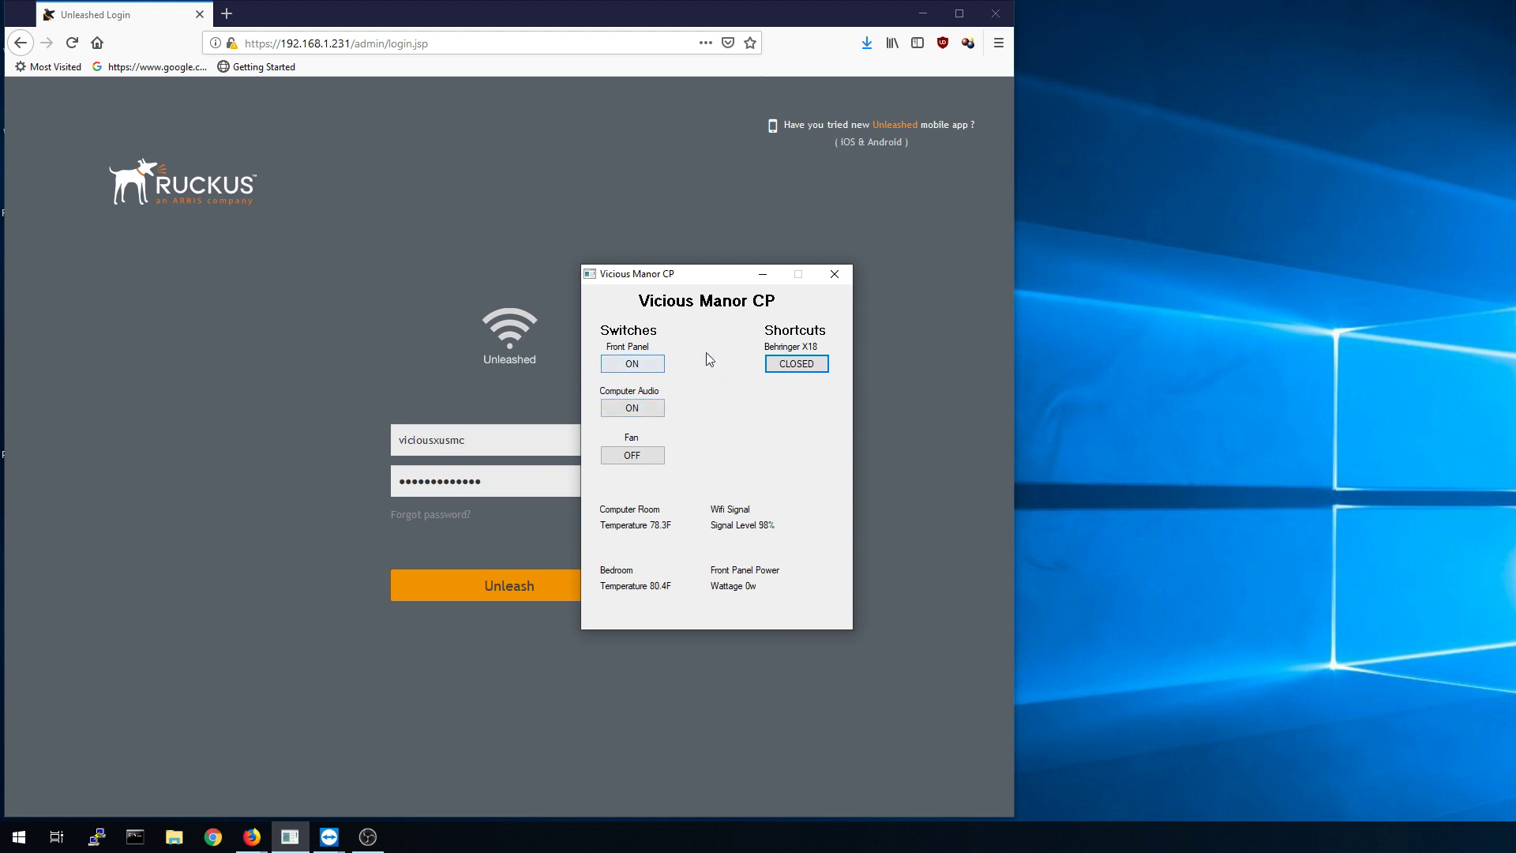
pyautogui.click(813, 367)
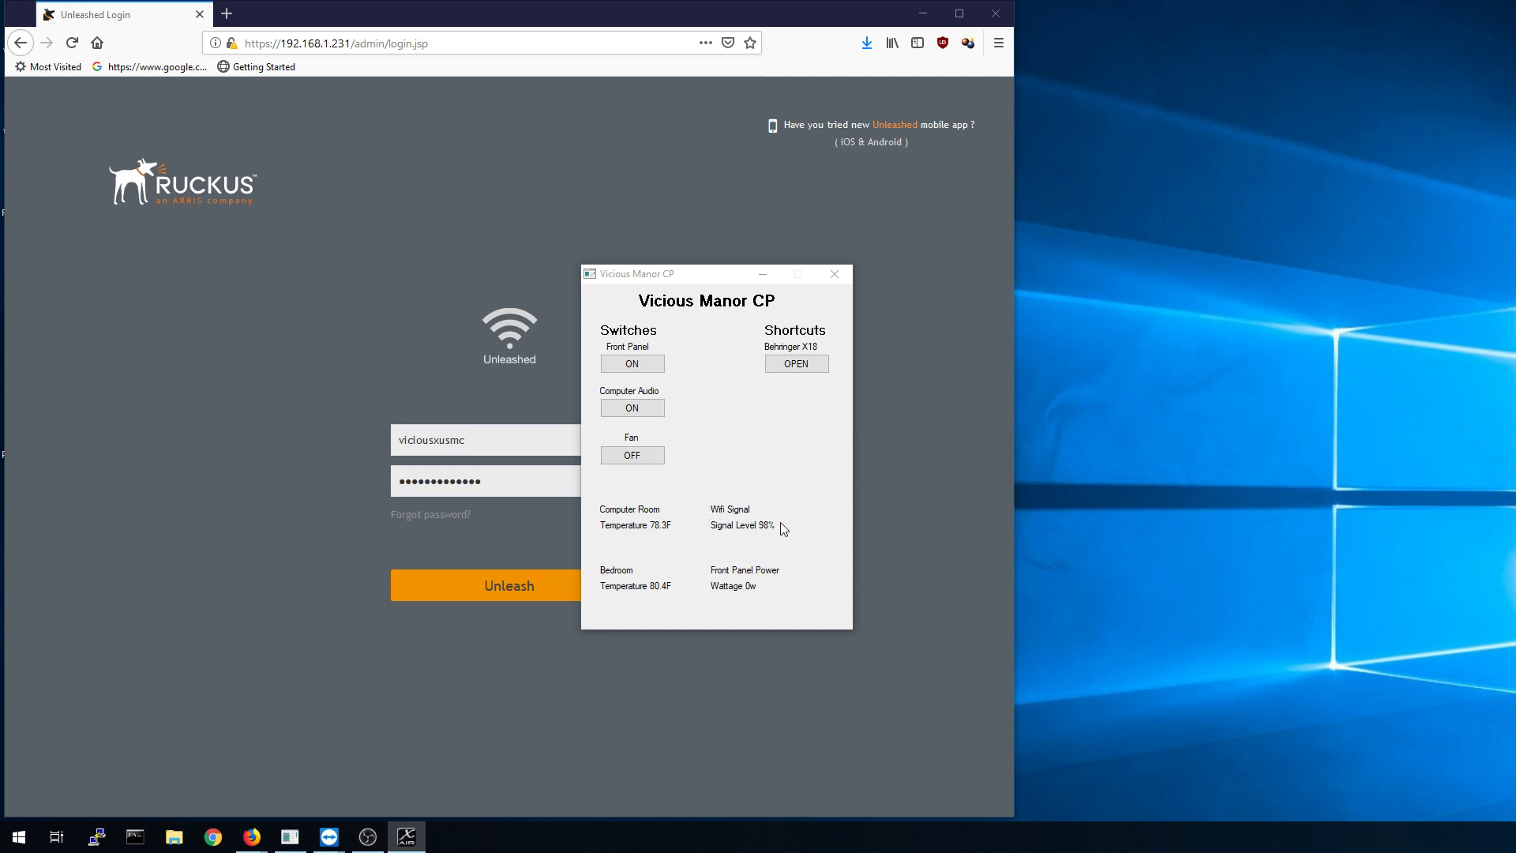
pyautogui.click(765, 274)
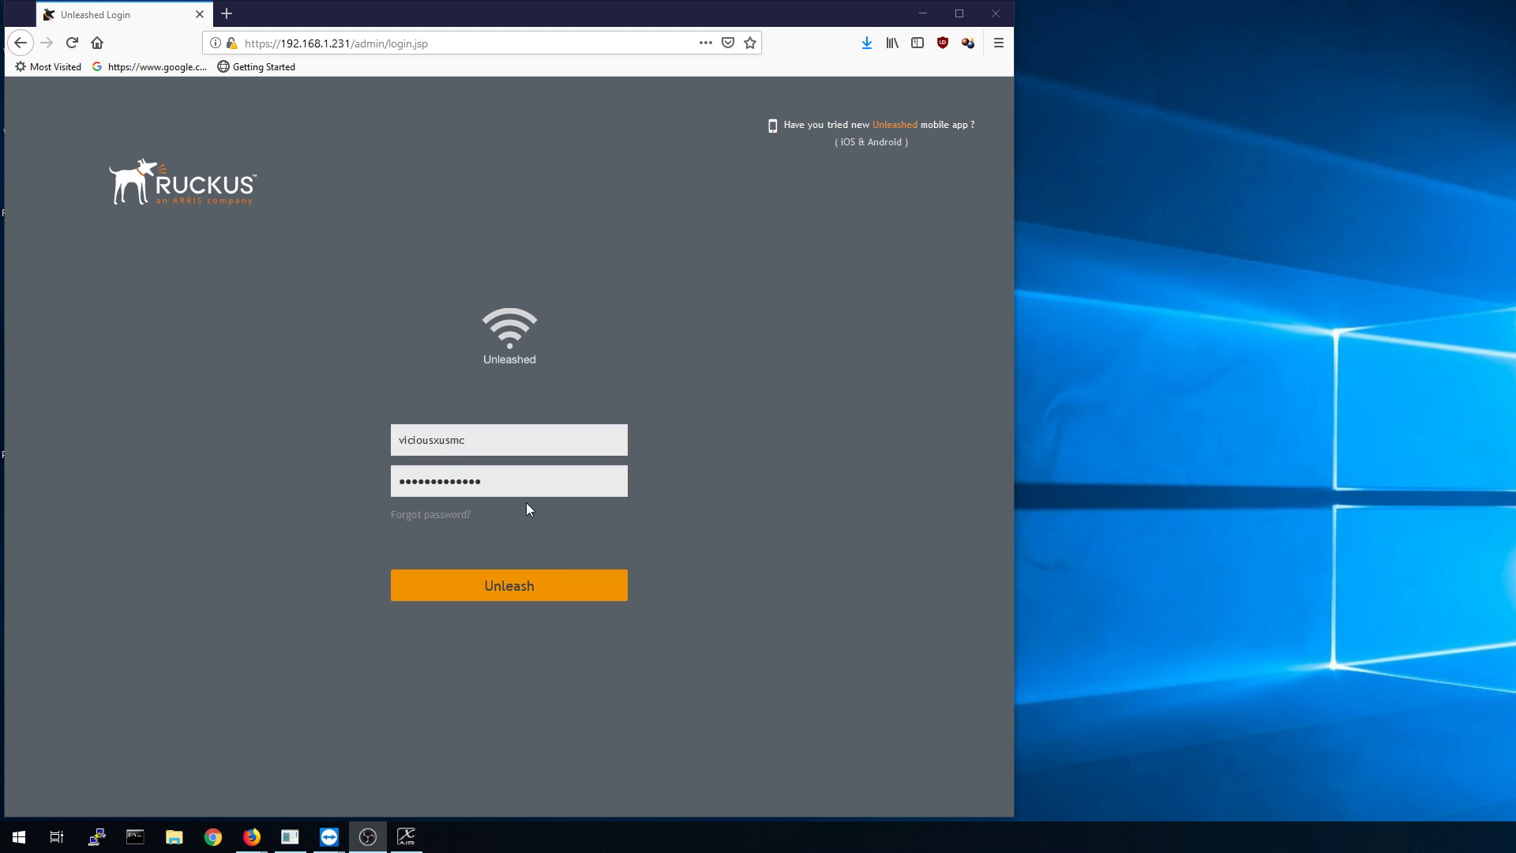
# Log in and expand Internet status: IP 192.168.1.231, gateway 192.168.1.234, DNS 192.168.1.1
pyautogui.click(522, 593)
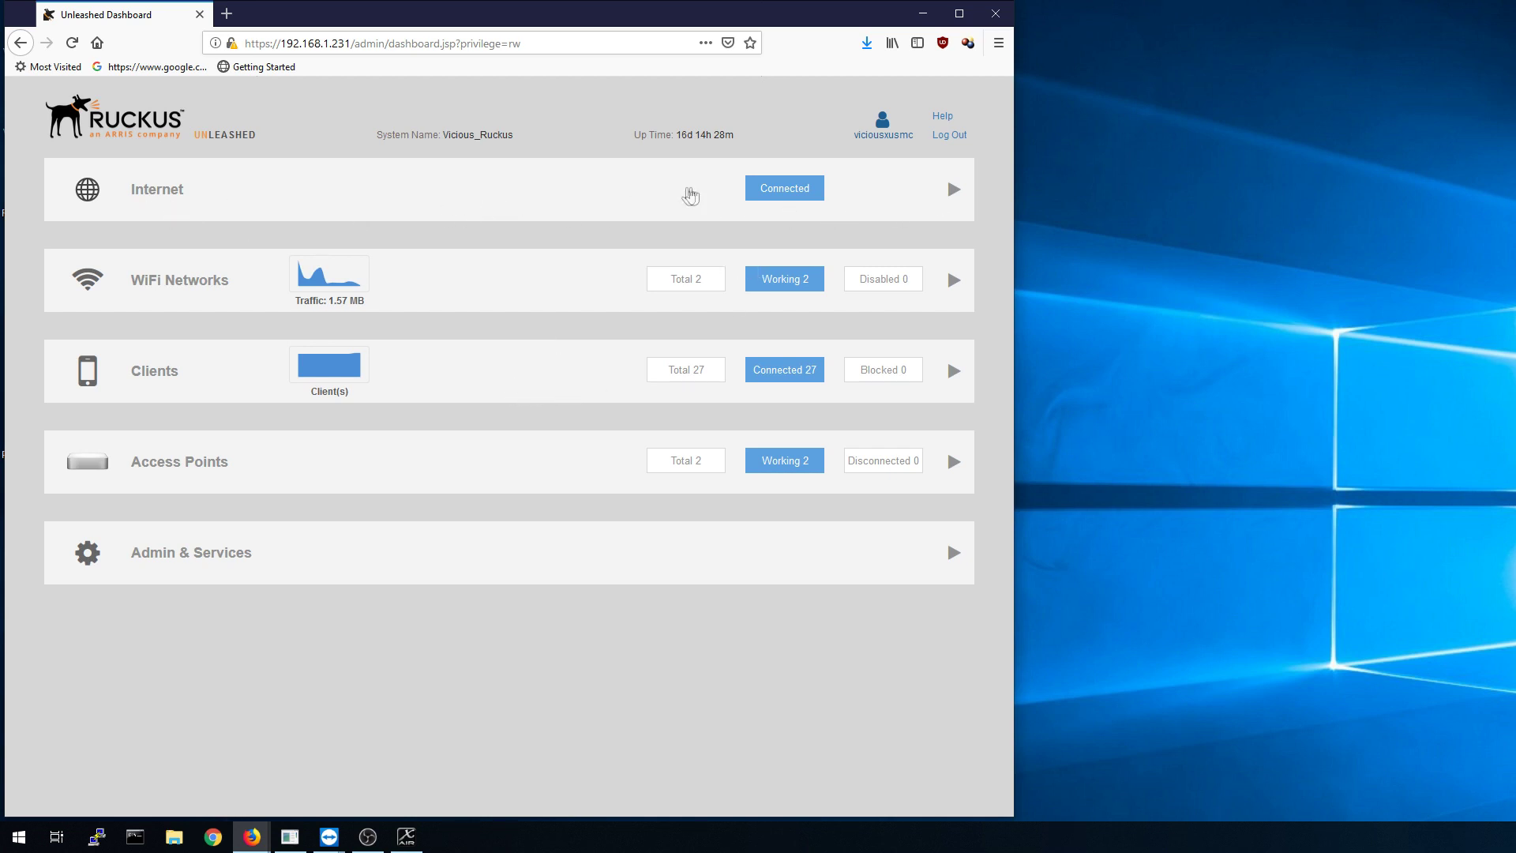
pyautogui.click(300, 207)
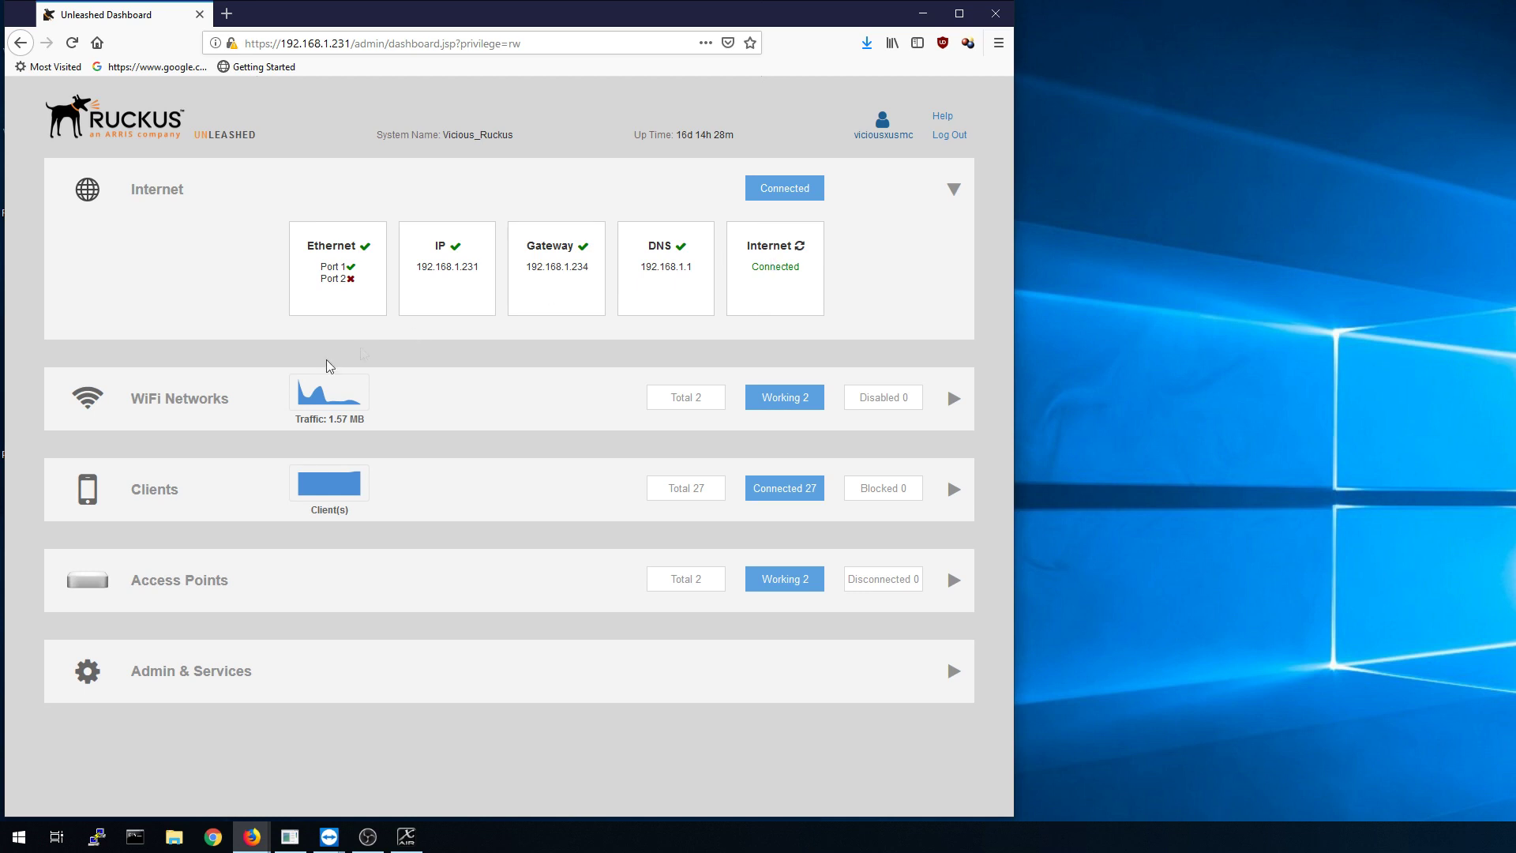
# Expand the WiFi Networks section to show its two working networks
pyautogui.click(297, 407)
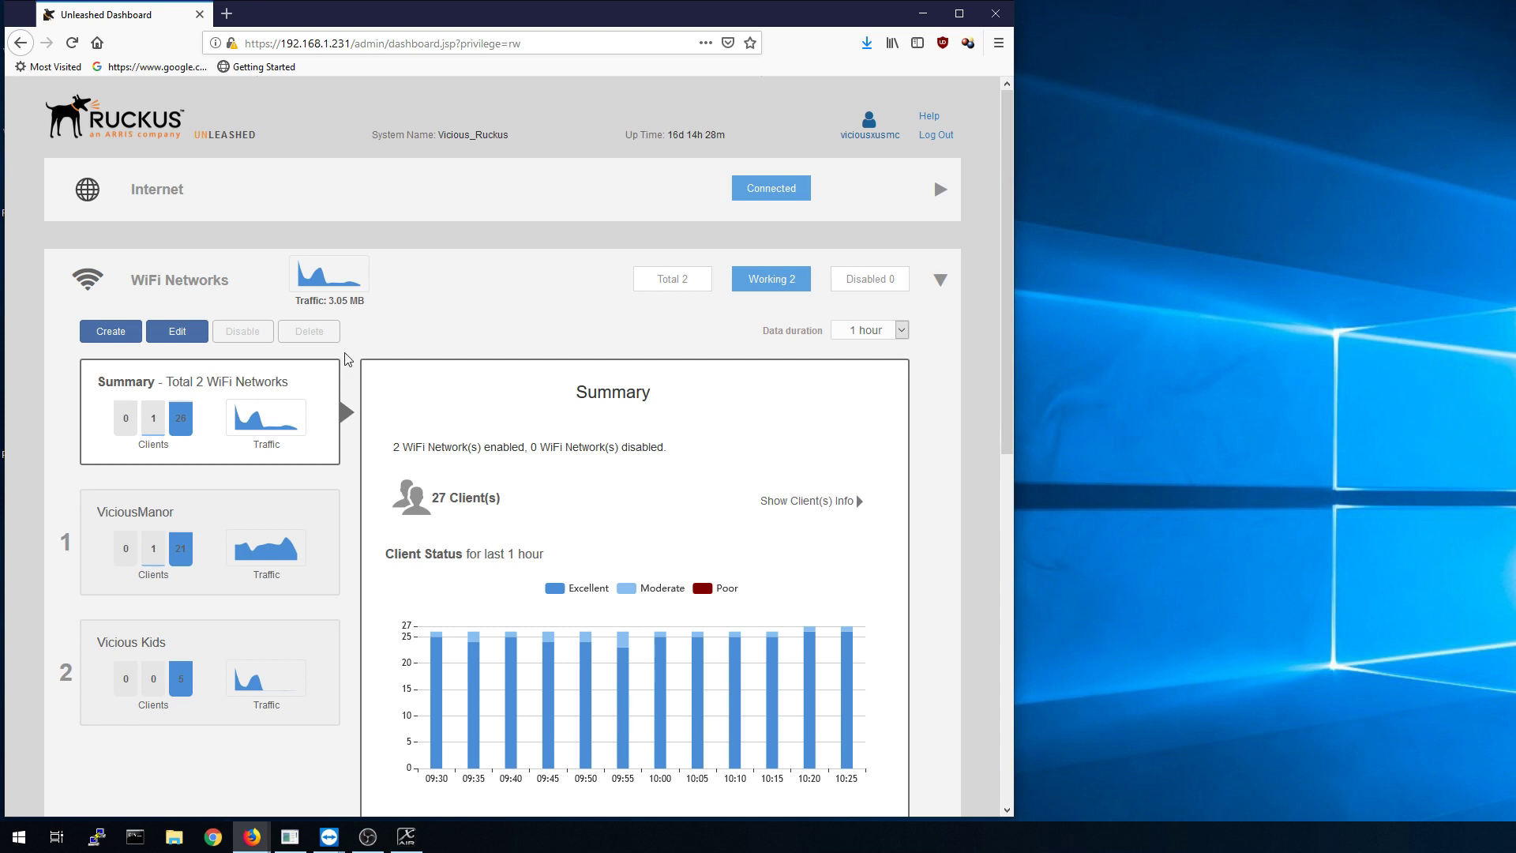
pyautogui.scroll(-2, 345, 360)
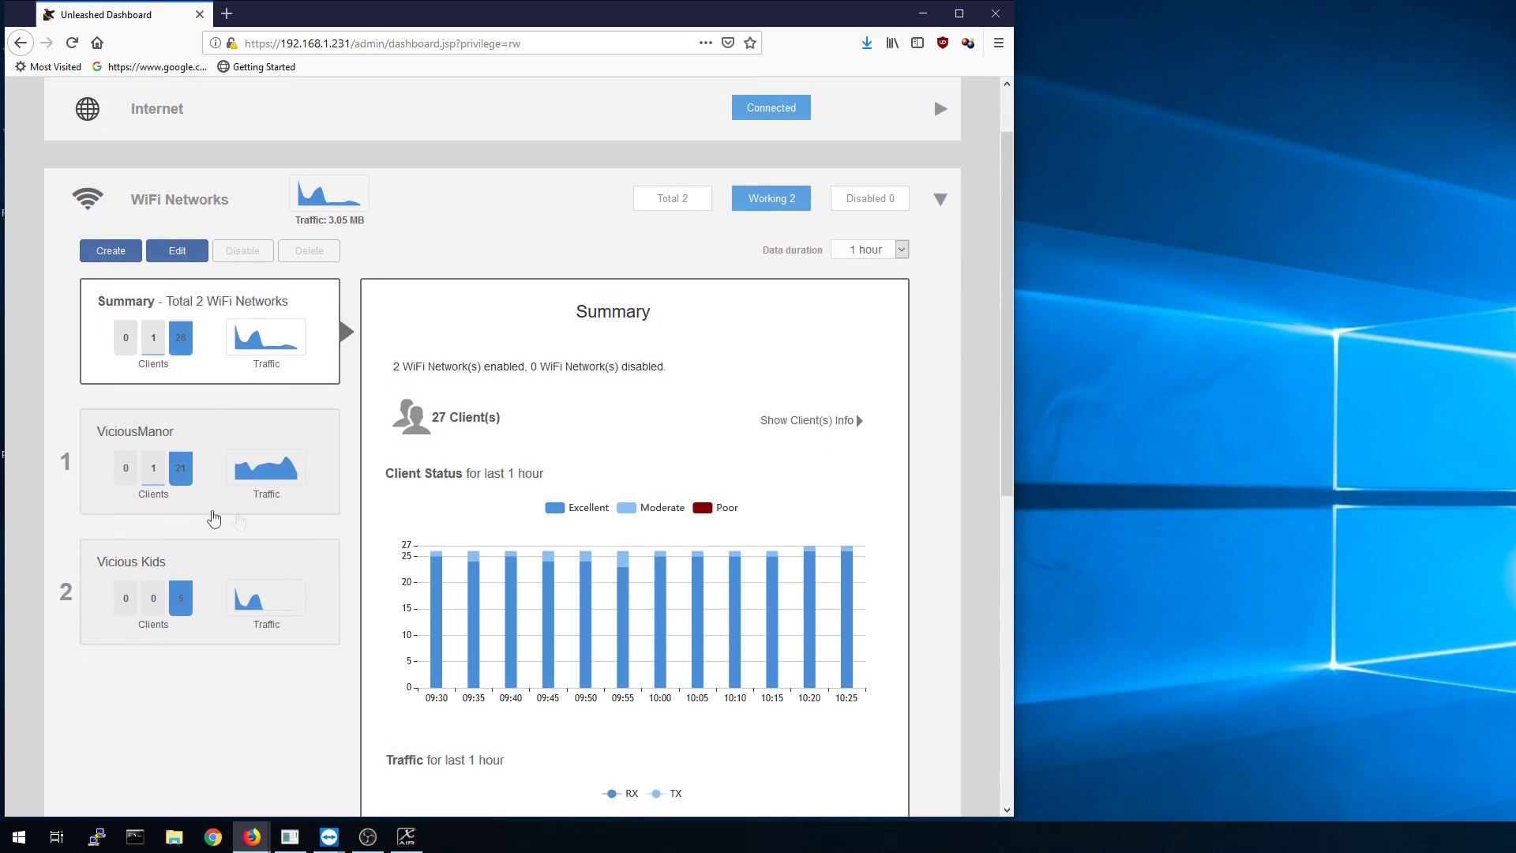
pyautogui.moveTo(235, 584)
pyautogui.moveTo(439, 597)
pyautogui.scroll(-1, 537, 532)
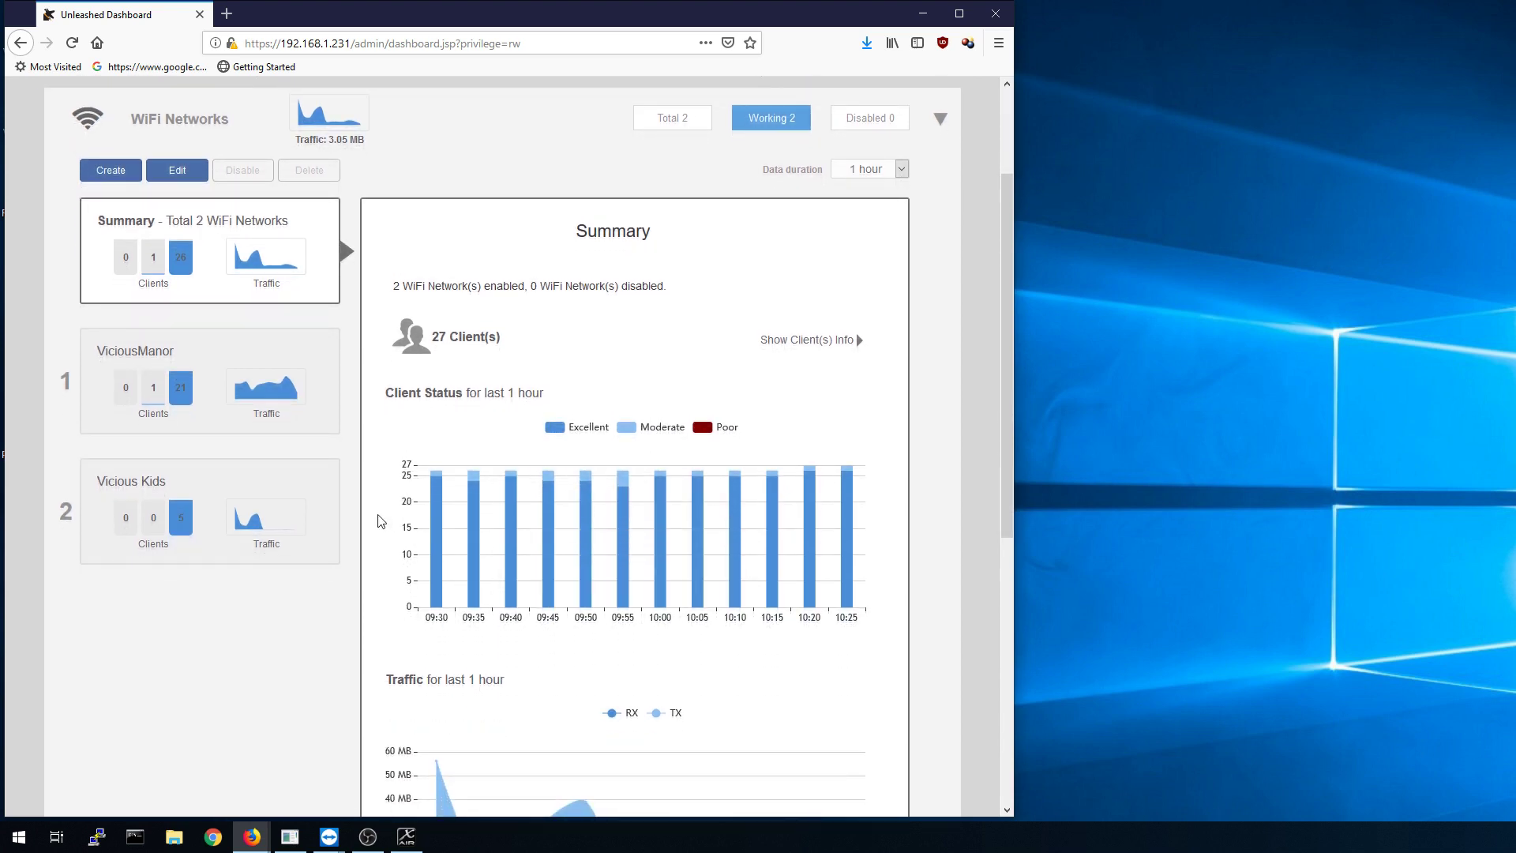
pyautogui.scroll(-4, 501, 506)
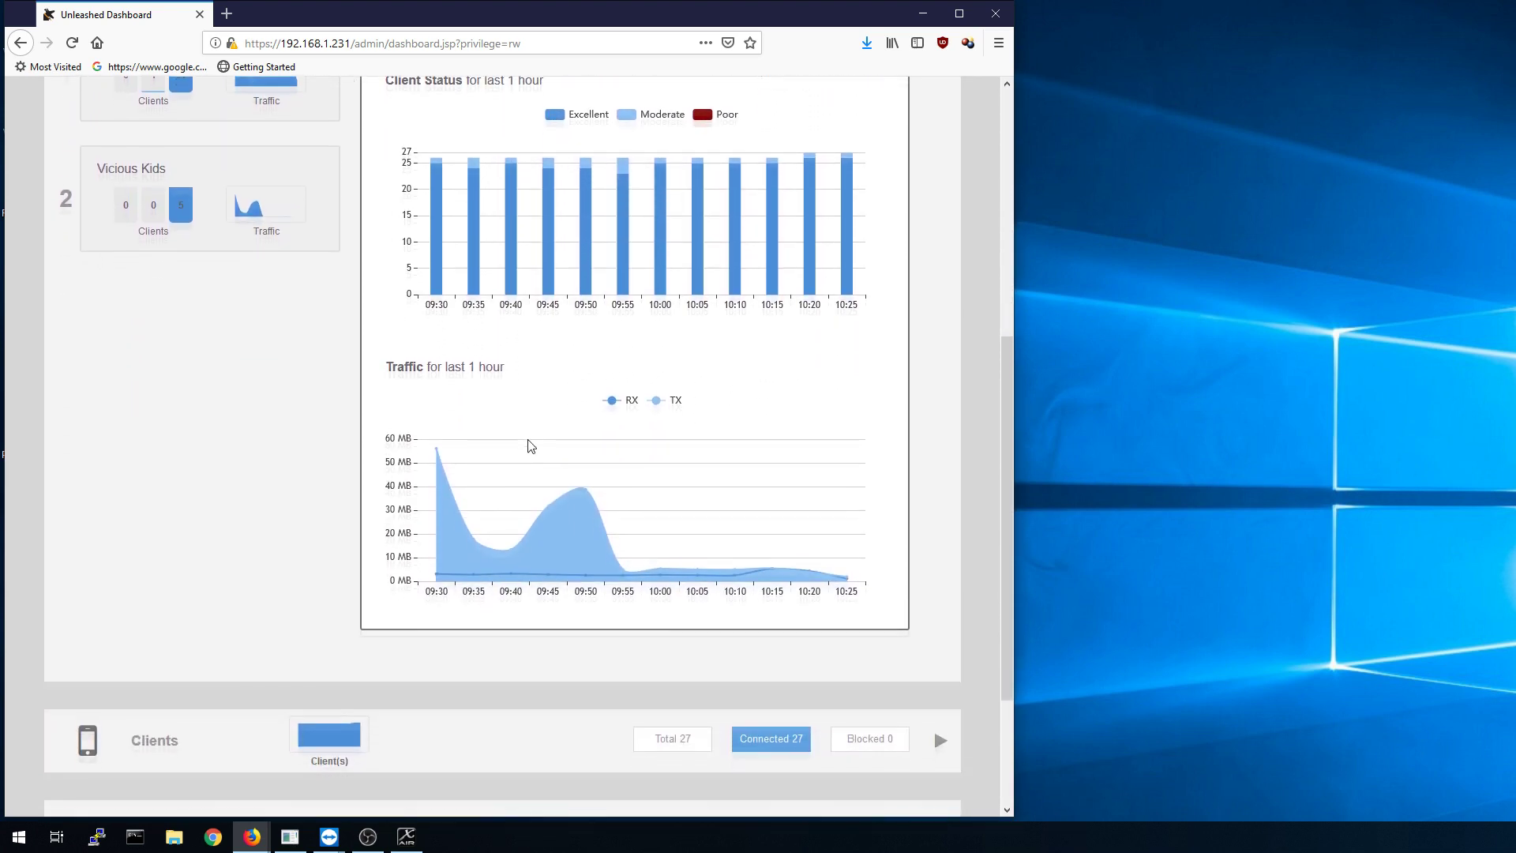
pyautogui.scroll(4, 531, 446)
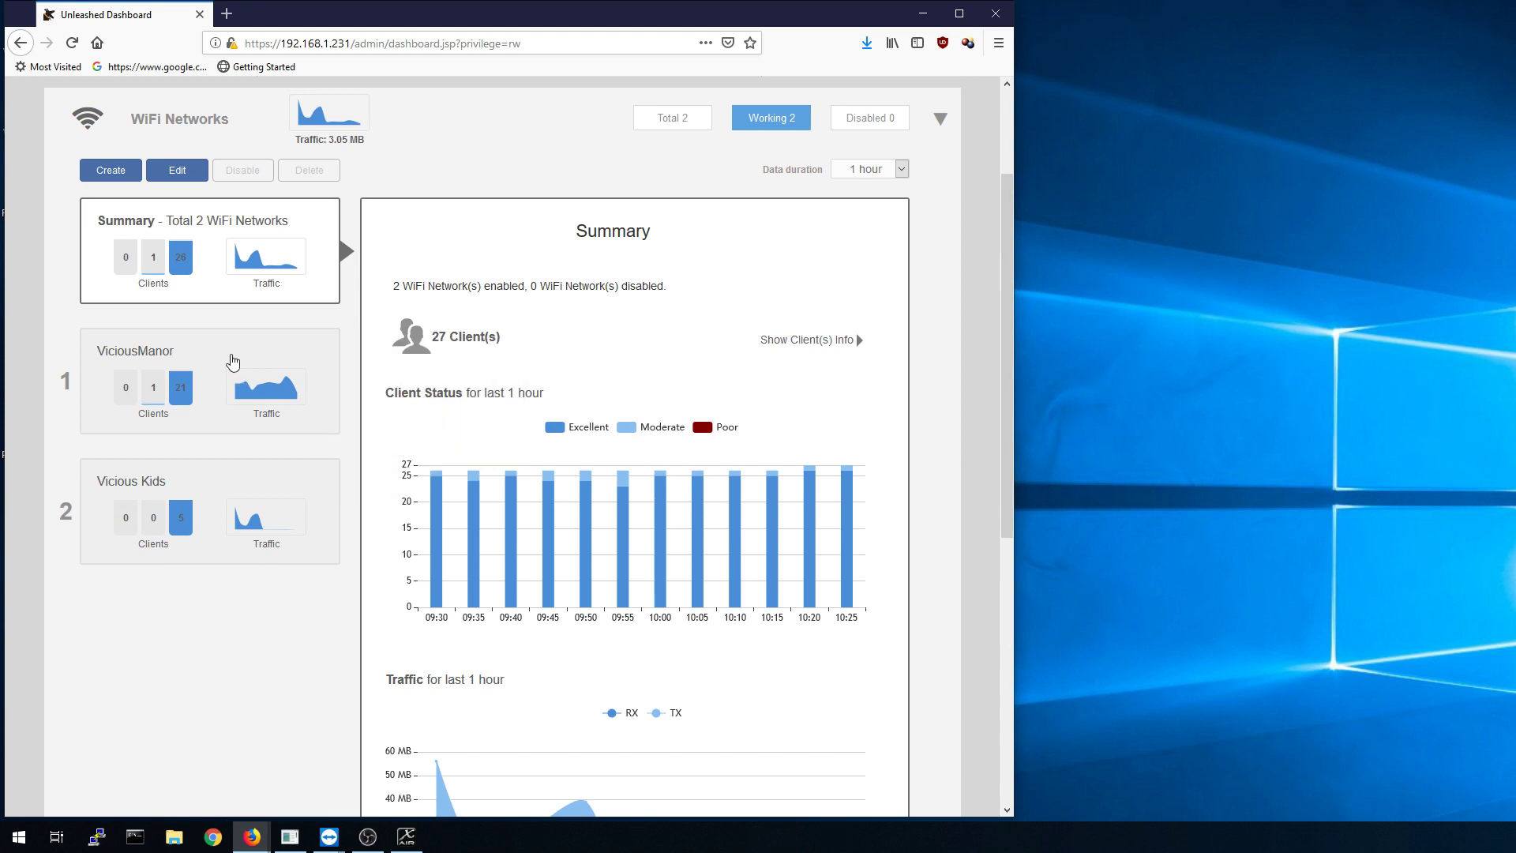
# Show ViciousManor's 22-client details and toggle the RX and TX traffic series off and on
pyautogui.click(233, 362)
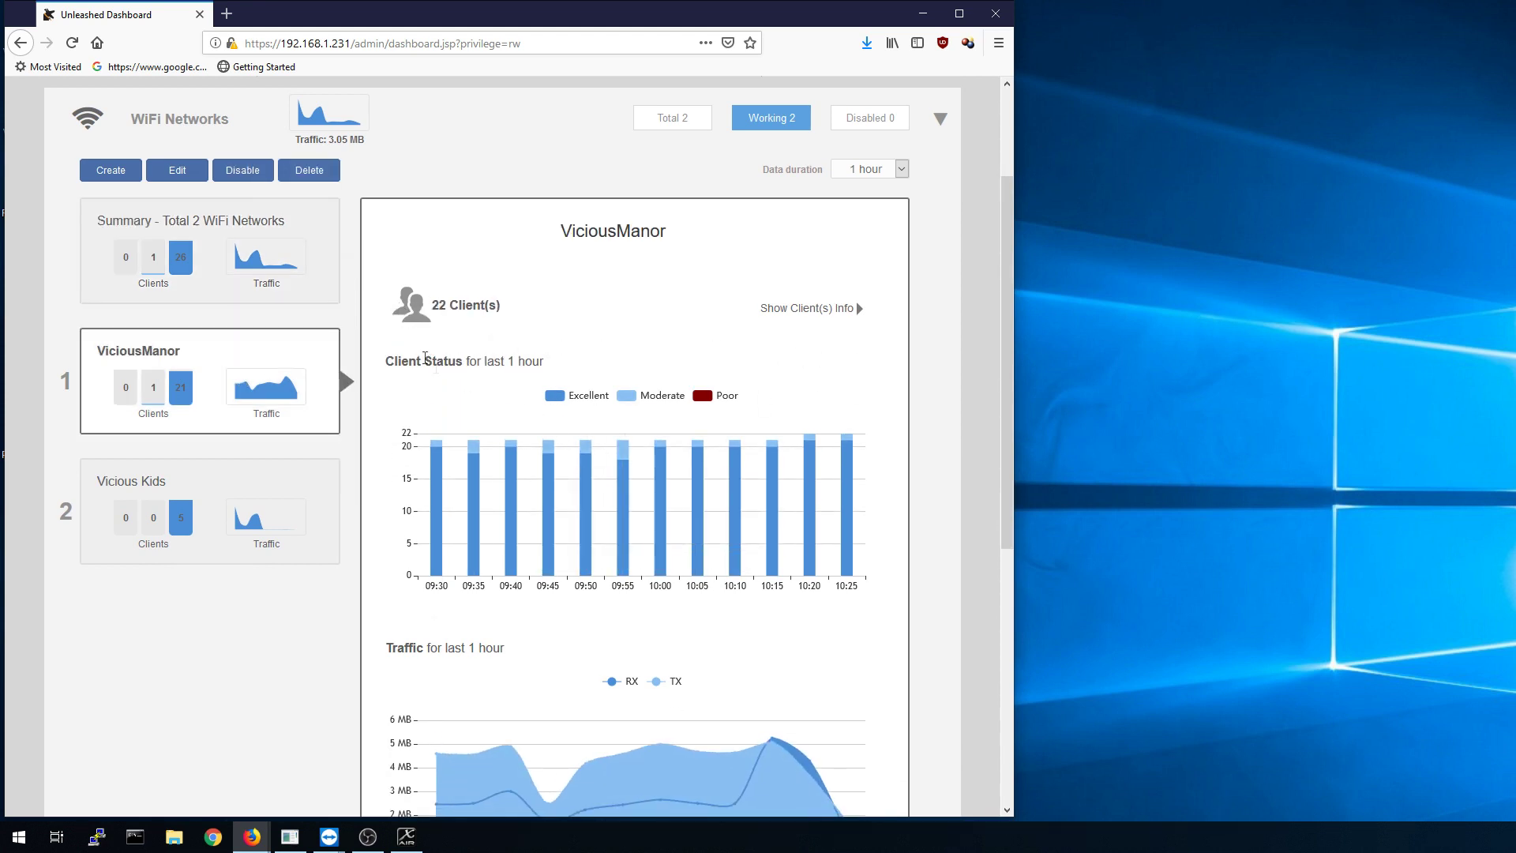
pyautogui.scroll(-1, 495, 366)
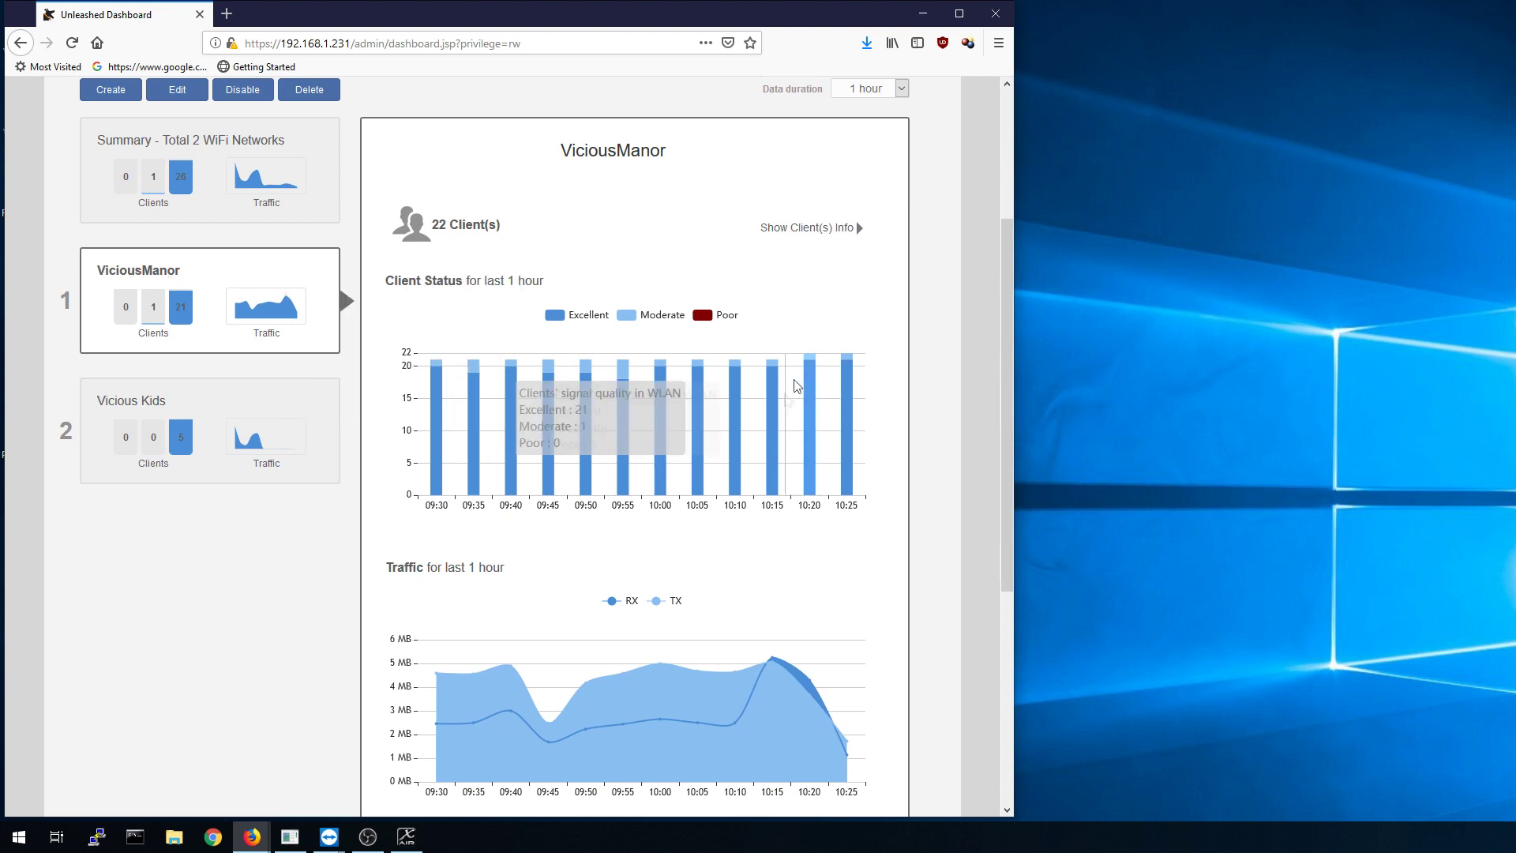
pyautogui.scroll(-1, 608, 513)
pyautogui.scroll(-1, 600, 618)
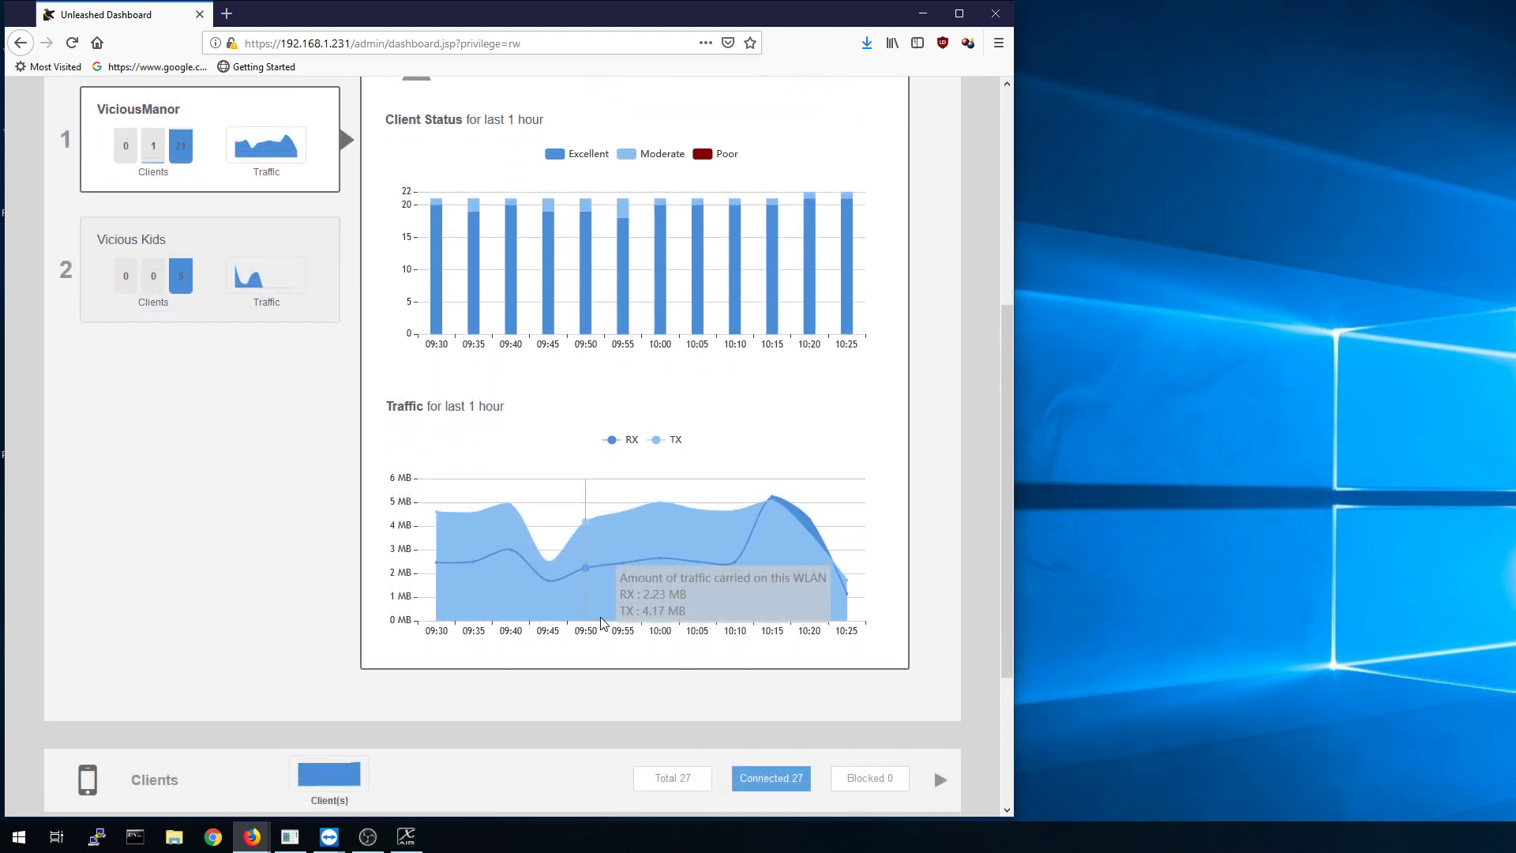
pyautogui.scroll(1, 591, 603)
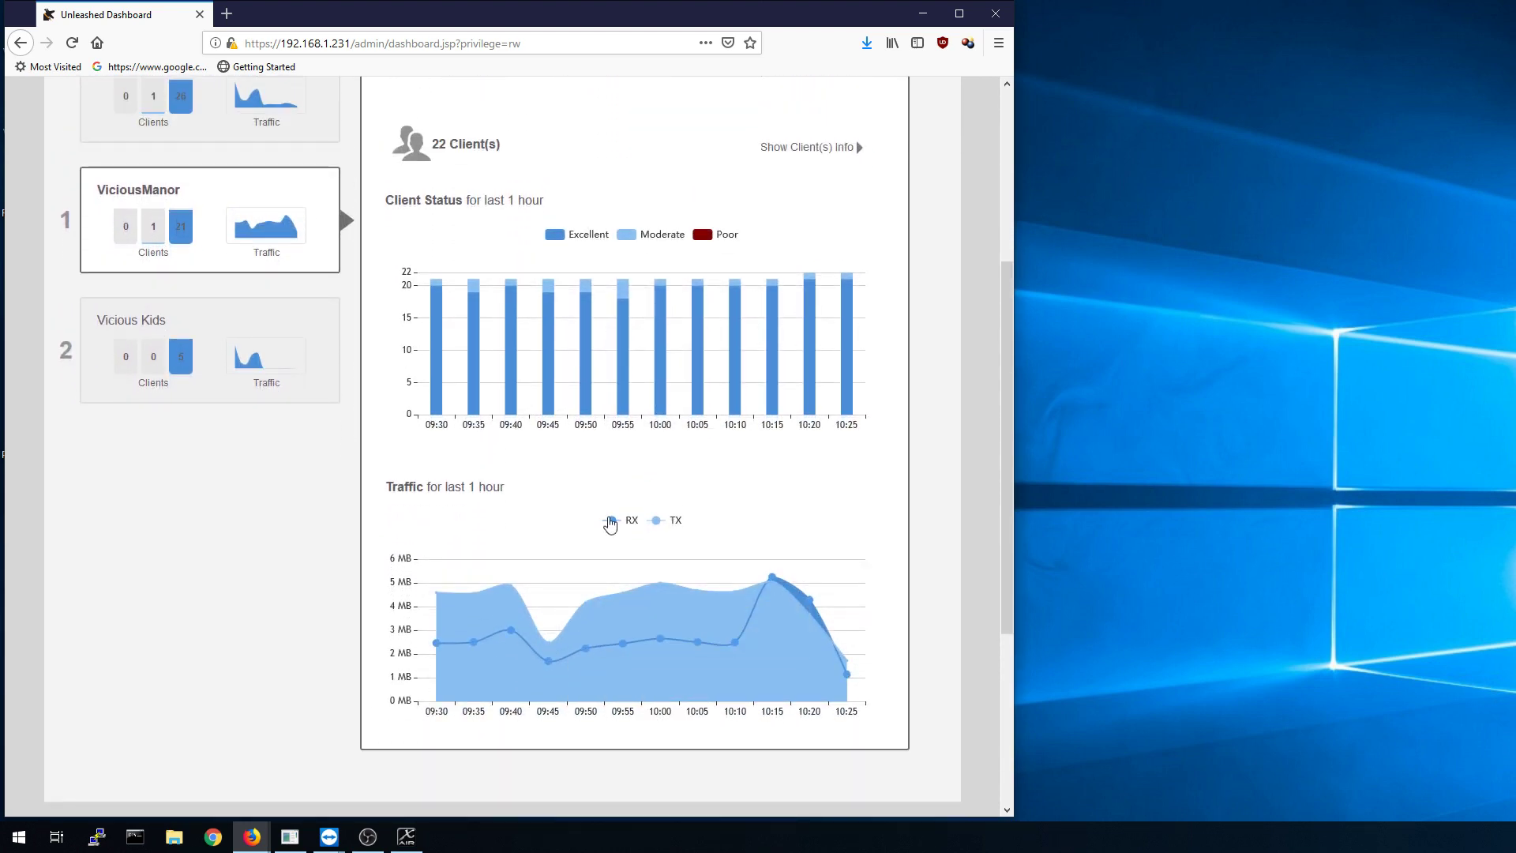
pyautogui.click(613, 520)
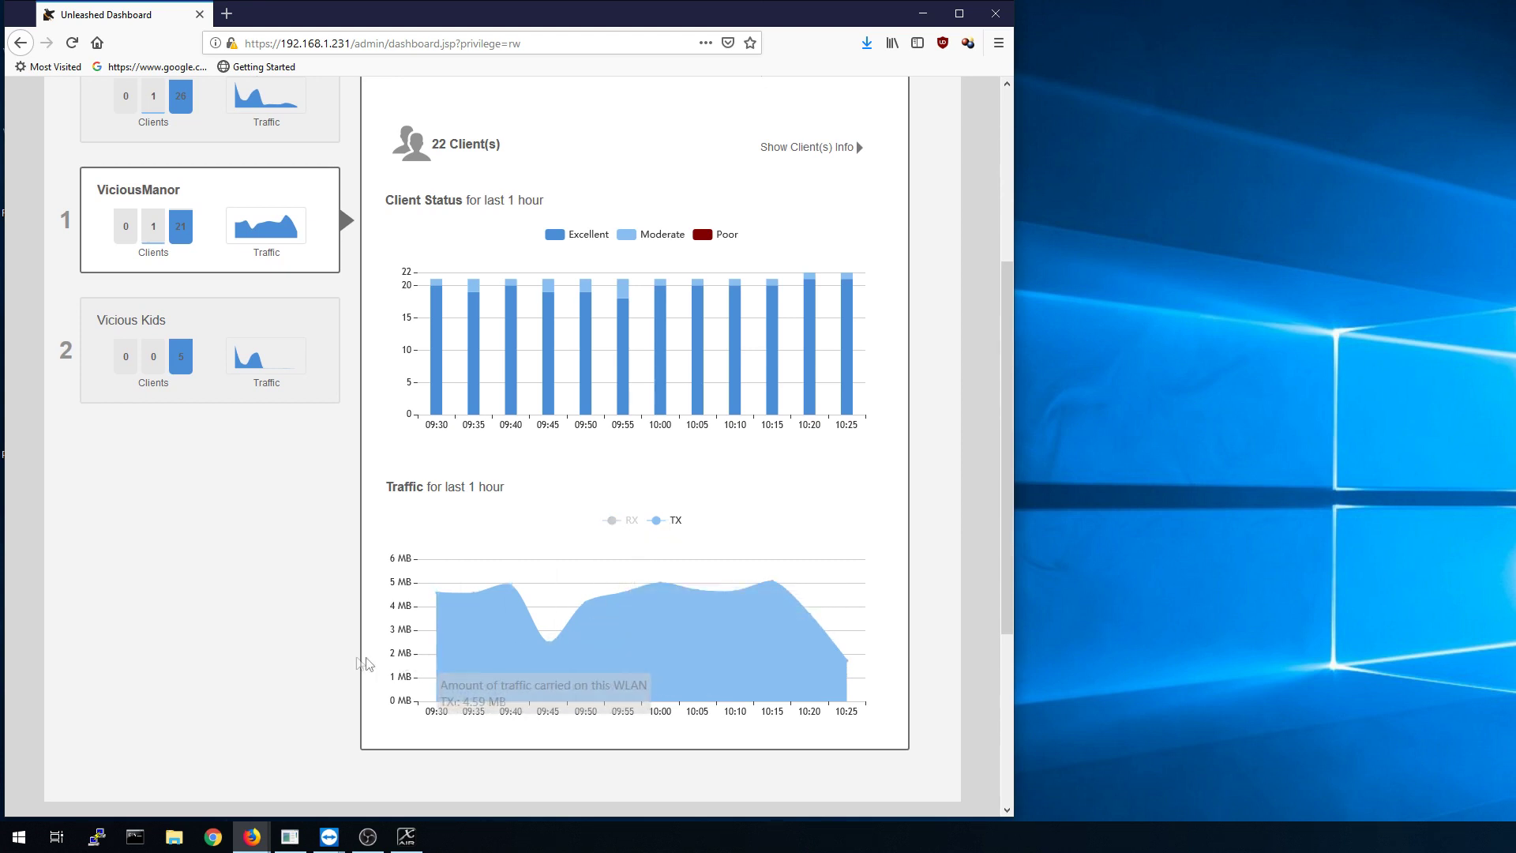
pyautogui.click(614, 525)
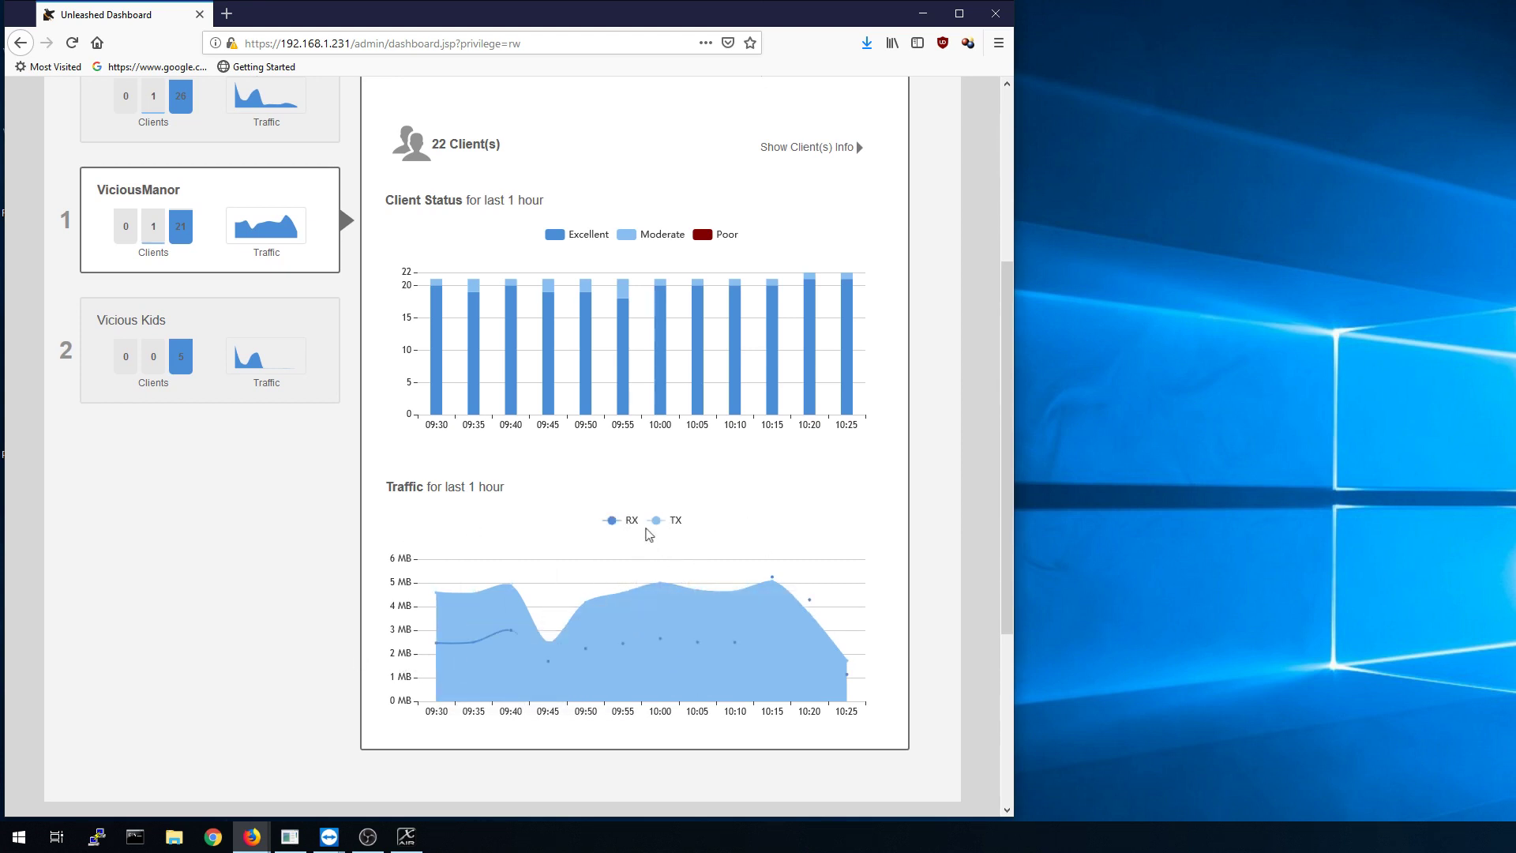
pyautogui.click(654, 524)
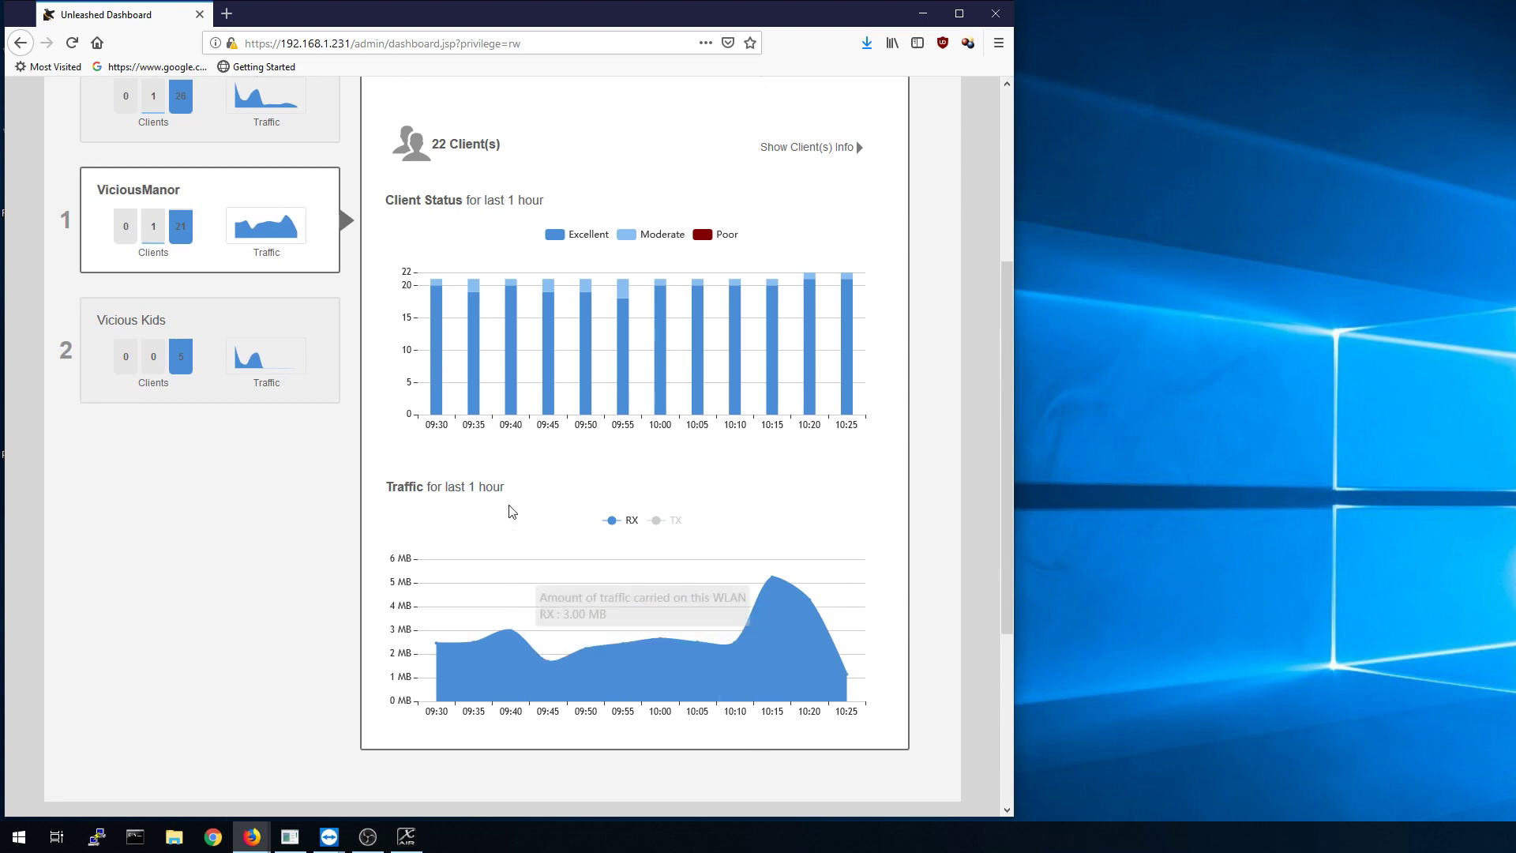
pyautogui.click(654, 520)
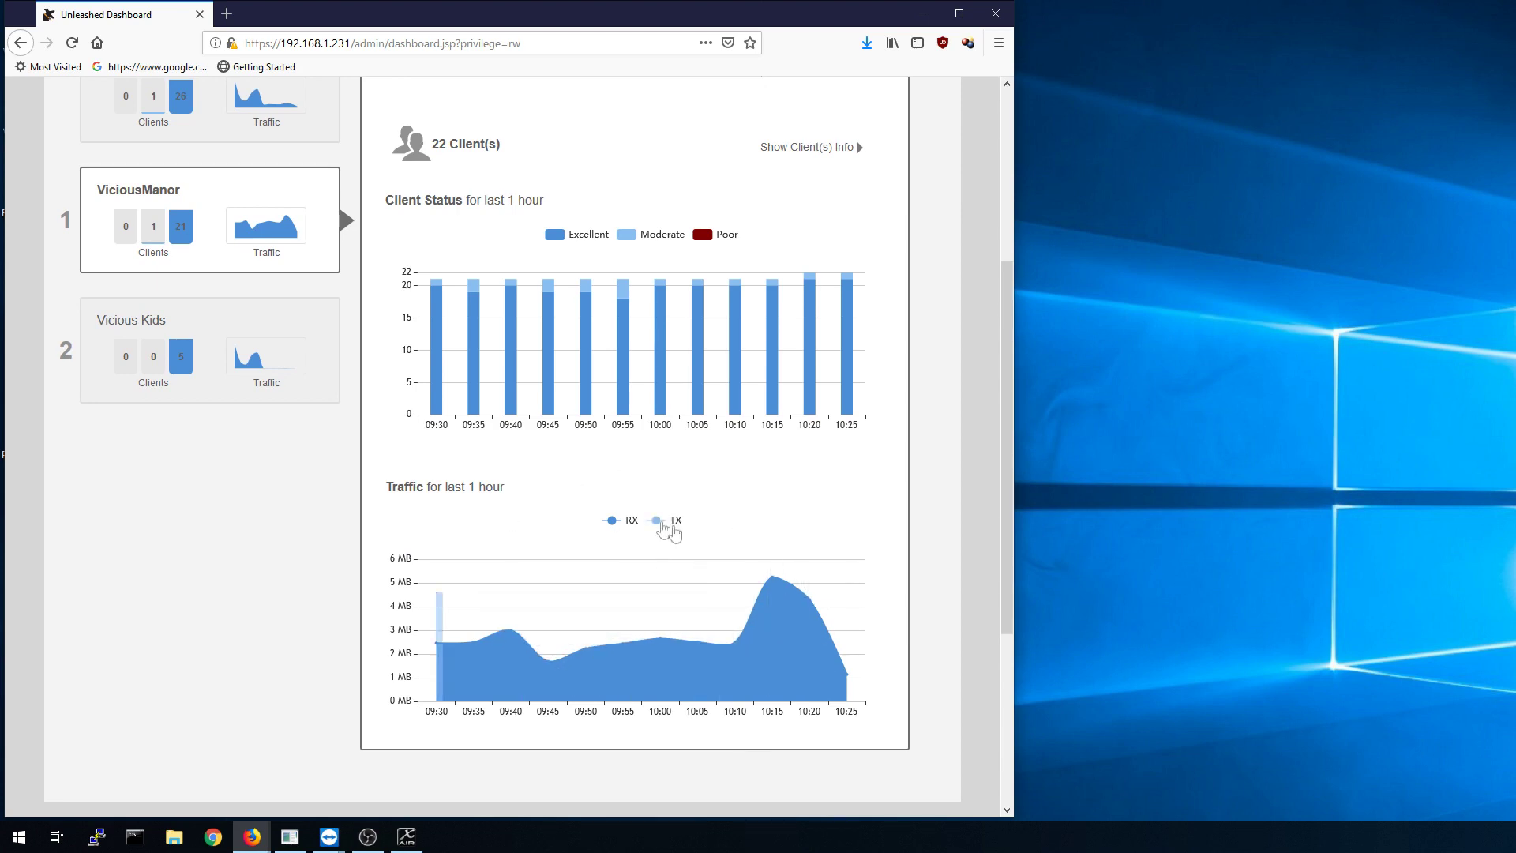
pyautogui.scroll(3, 832, 441)
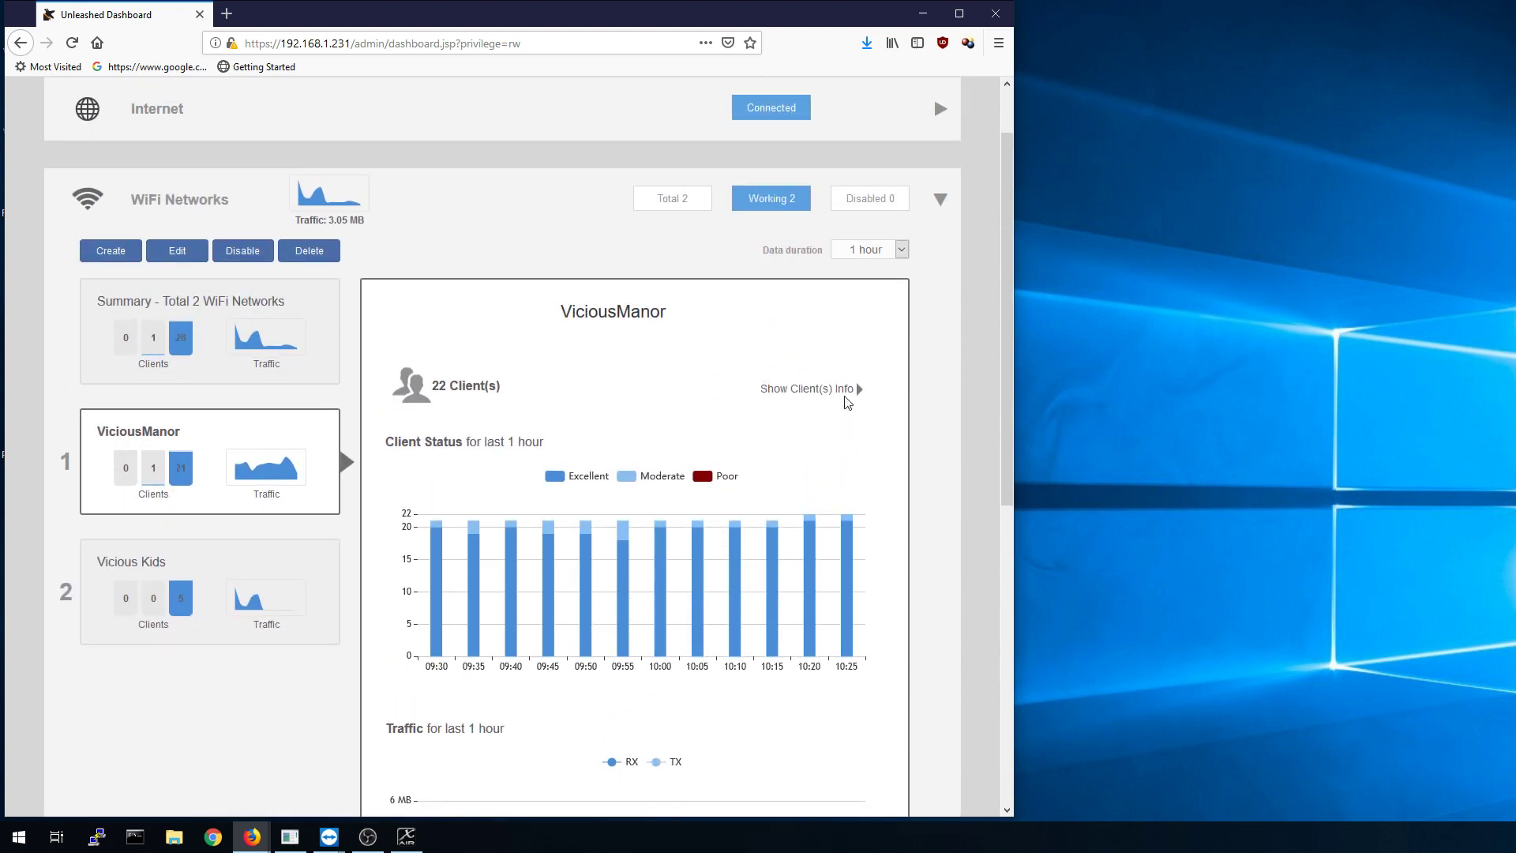
# Expand ViciousManor's client table of 22 clients by MAC, IP, OS and name, and scroll through it
pyautogui.click(856, 390)
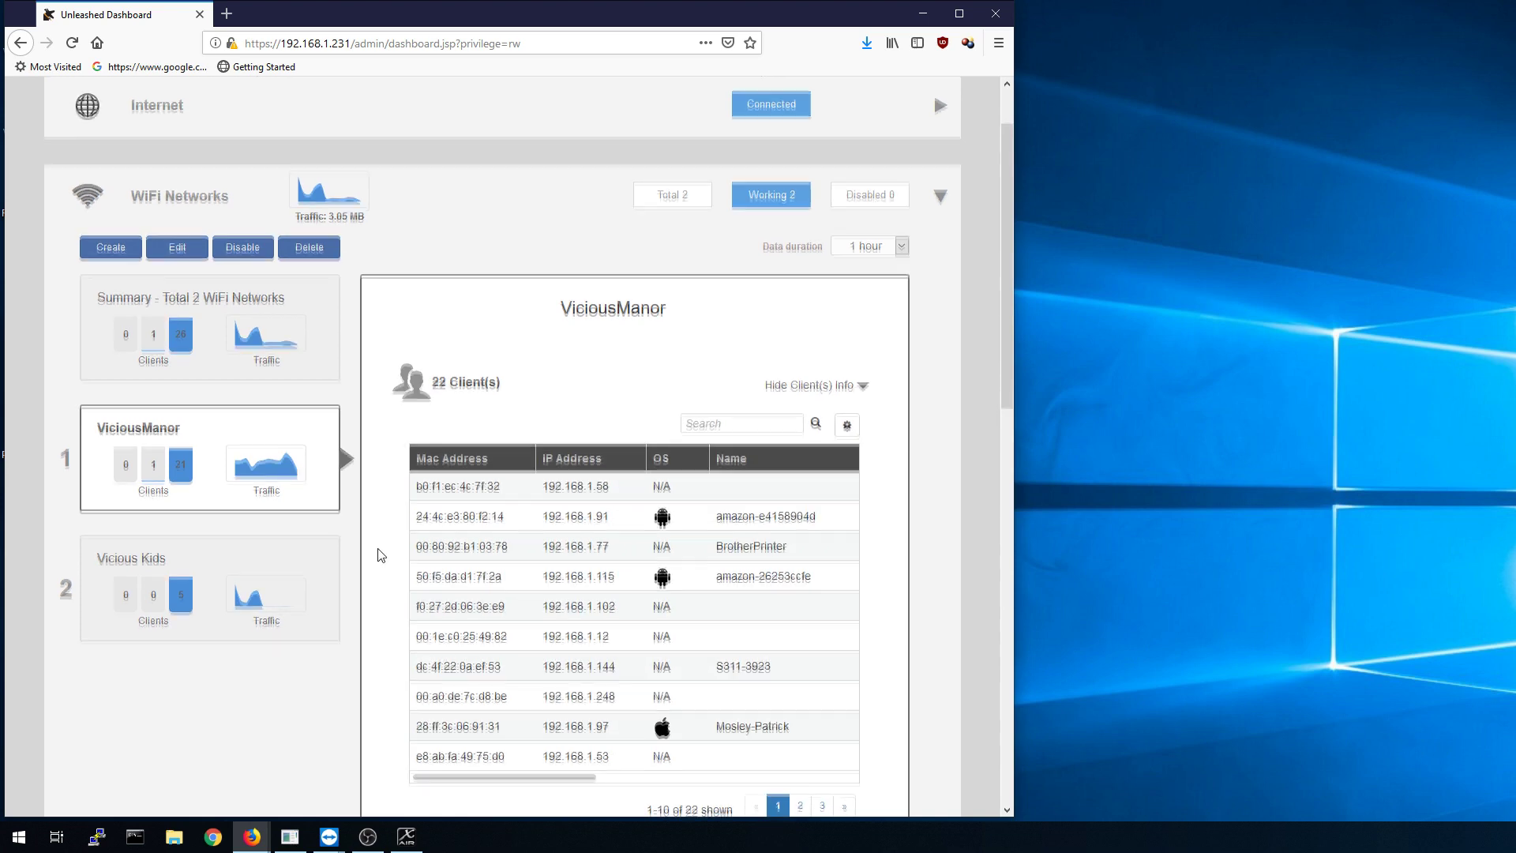
pyautogui.scroll(-1, 375, 557)
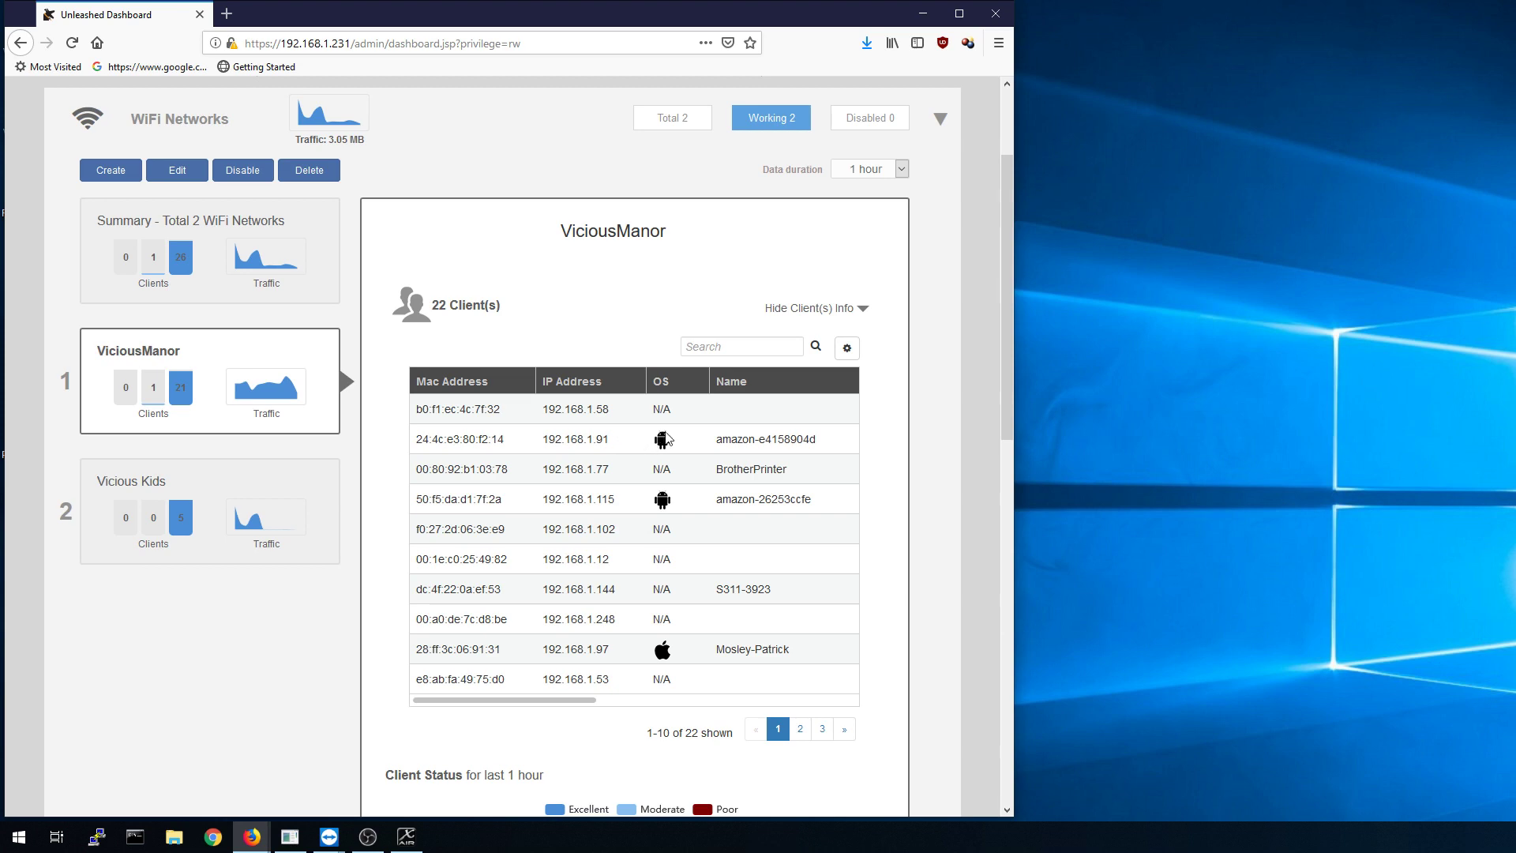
pyautogui.scroll(-1, 491, 426)
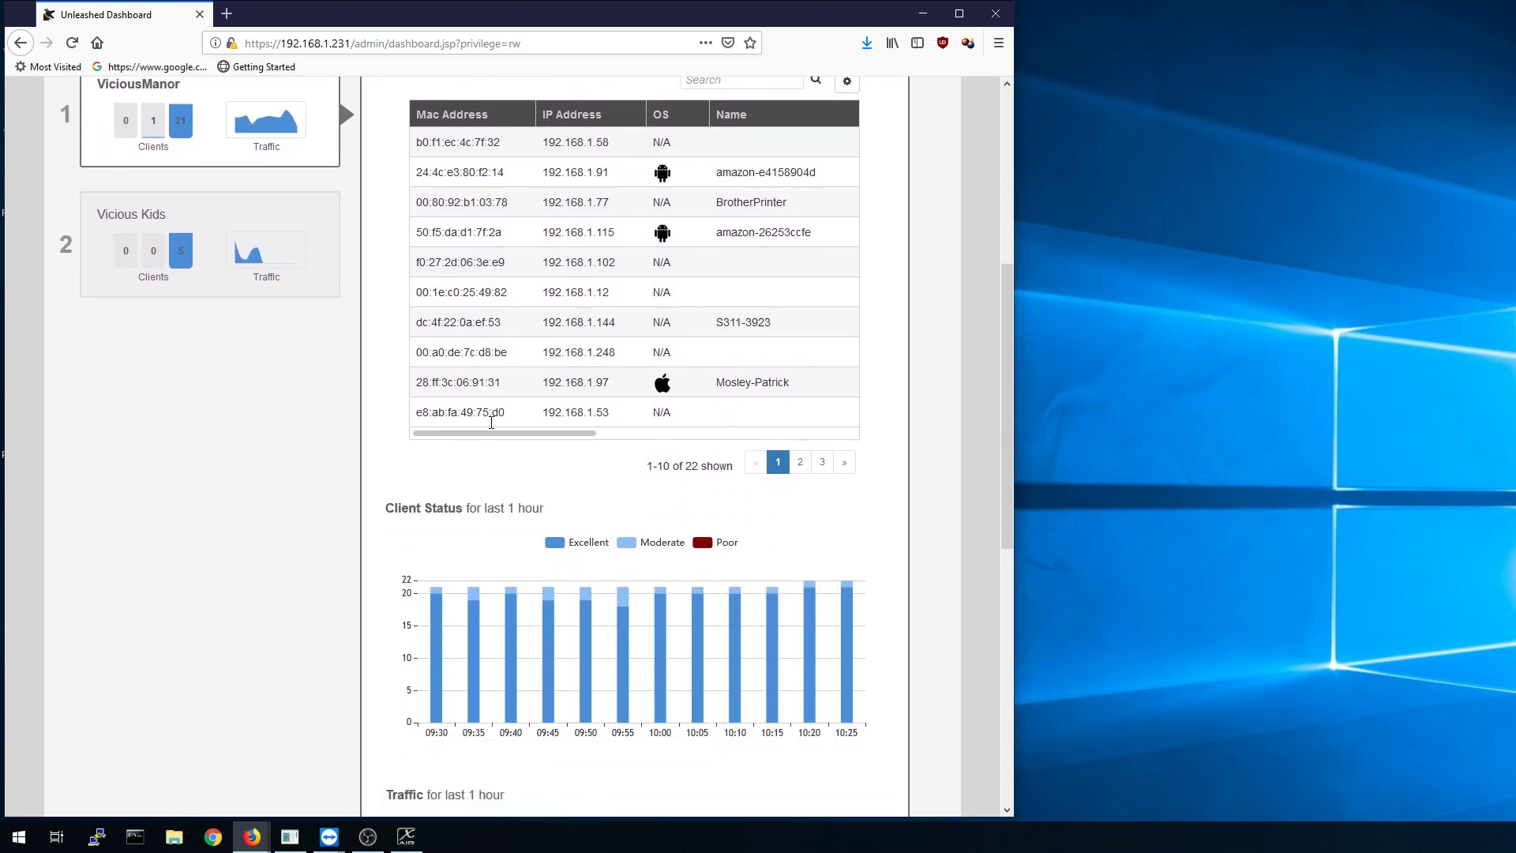
pyautogui.scroll(-2, 491, 423)
pyautogui.scroll(5, 510, 545)
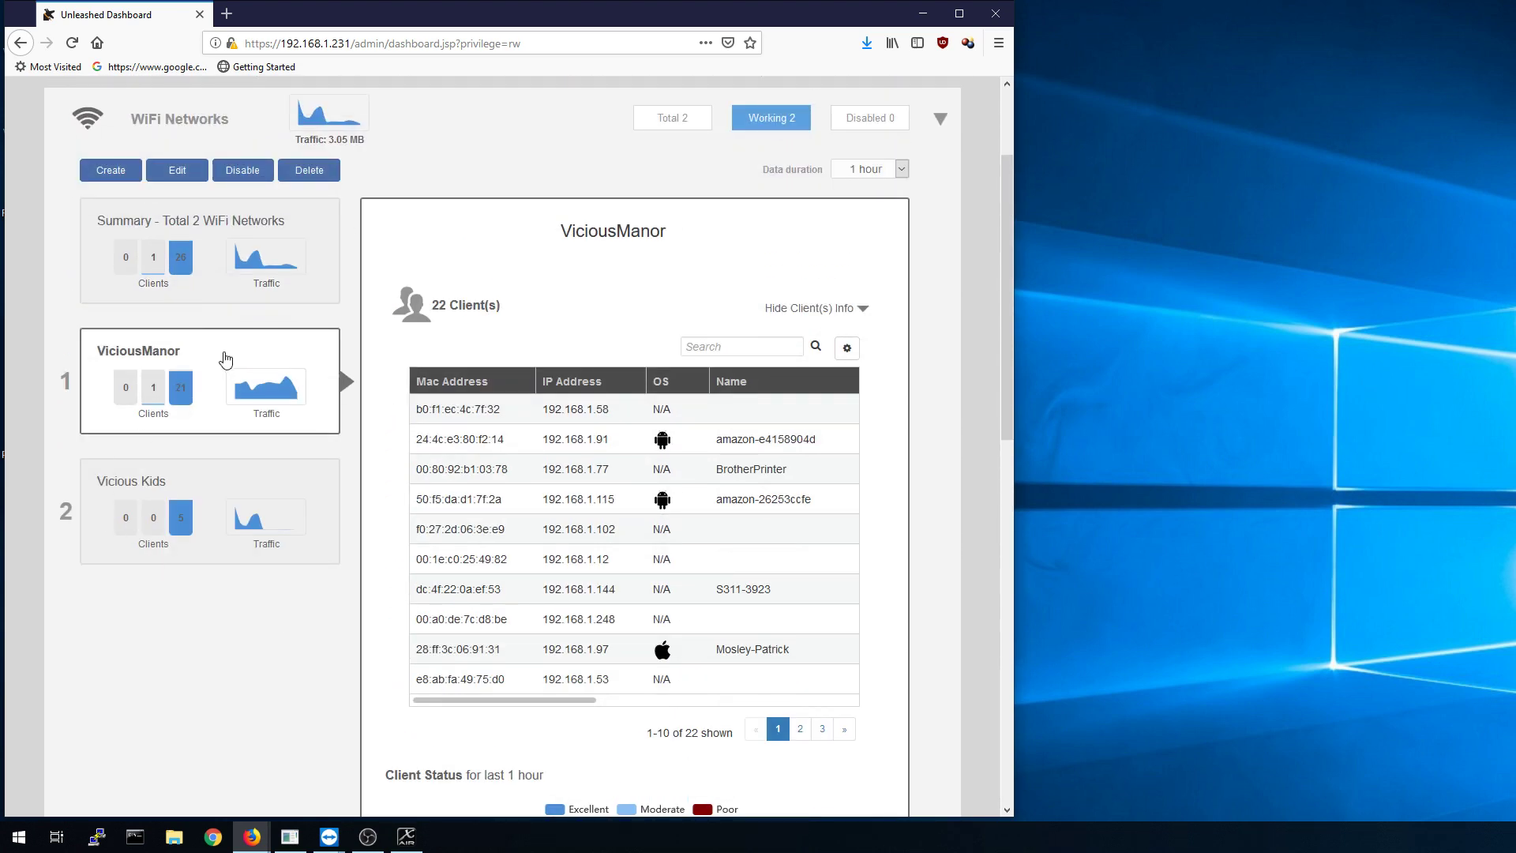
pyautogui.scroll(2, 200, 365)
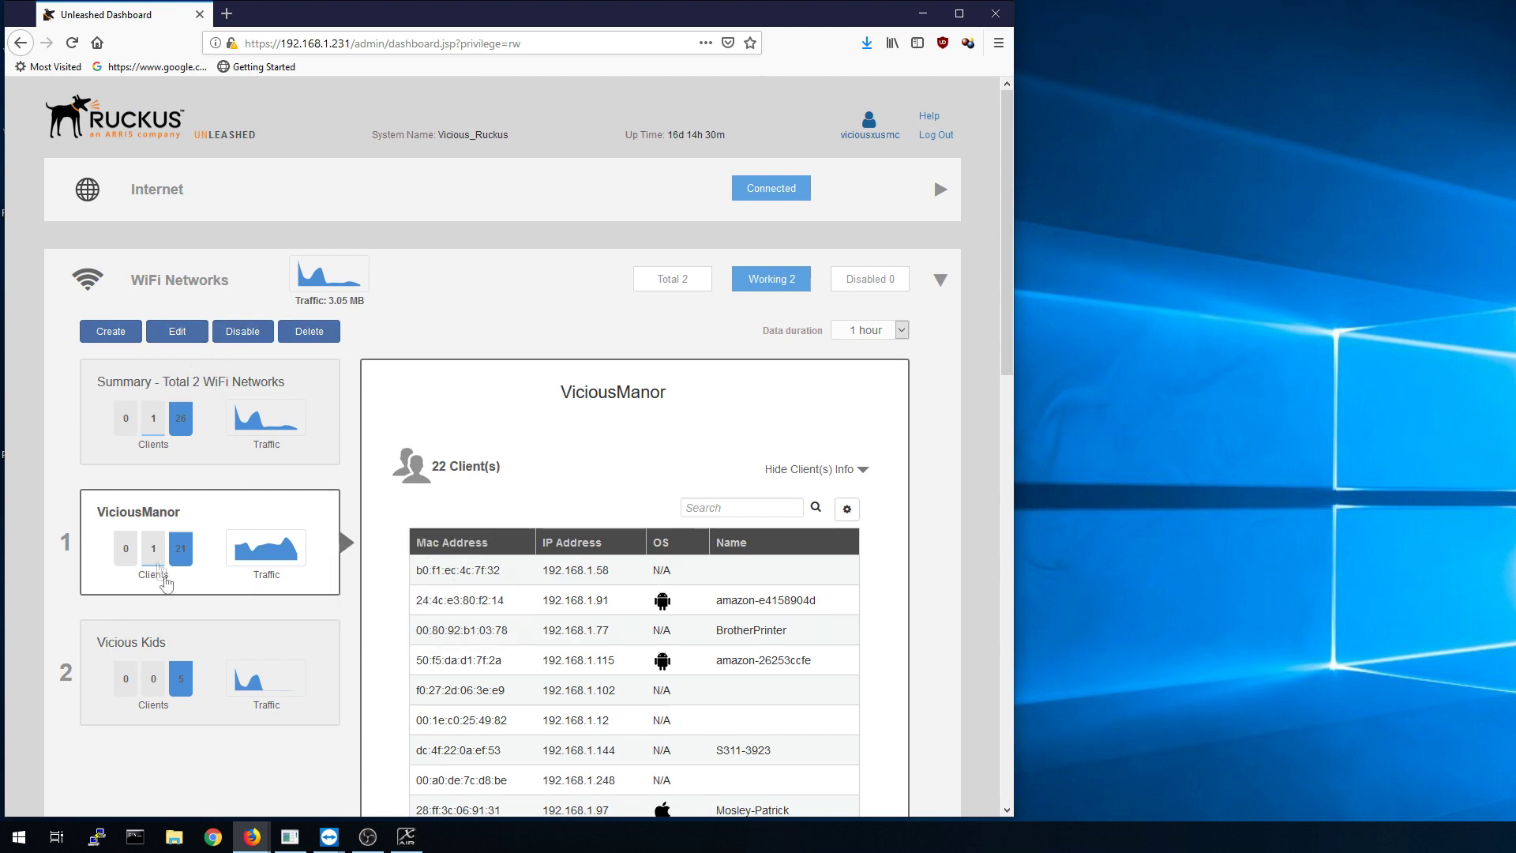
# Open the ViciousManor network editor and reveal its advanced WLAN options
pyautogui.click(177, 331)
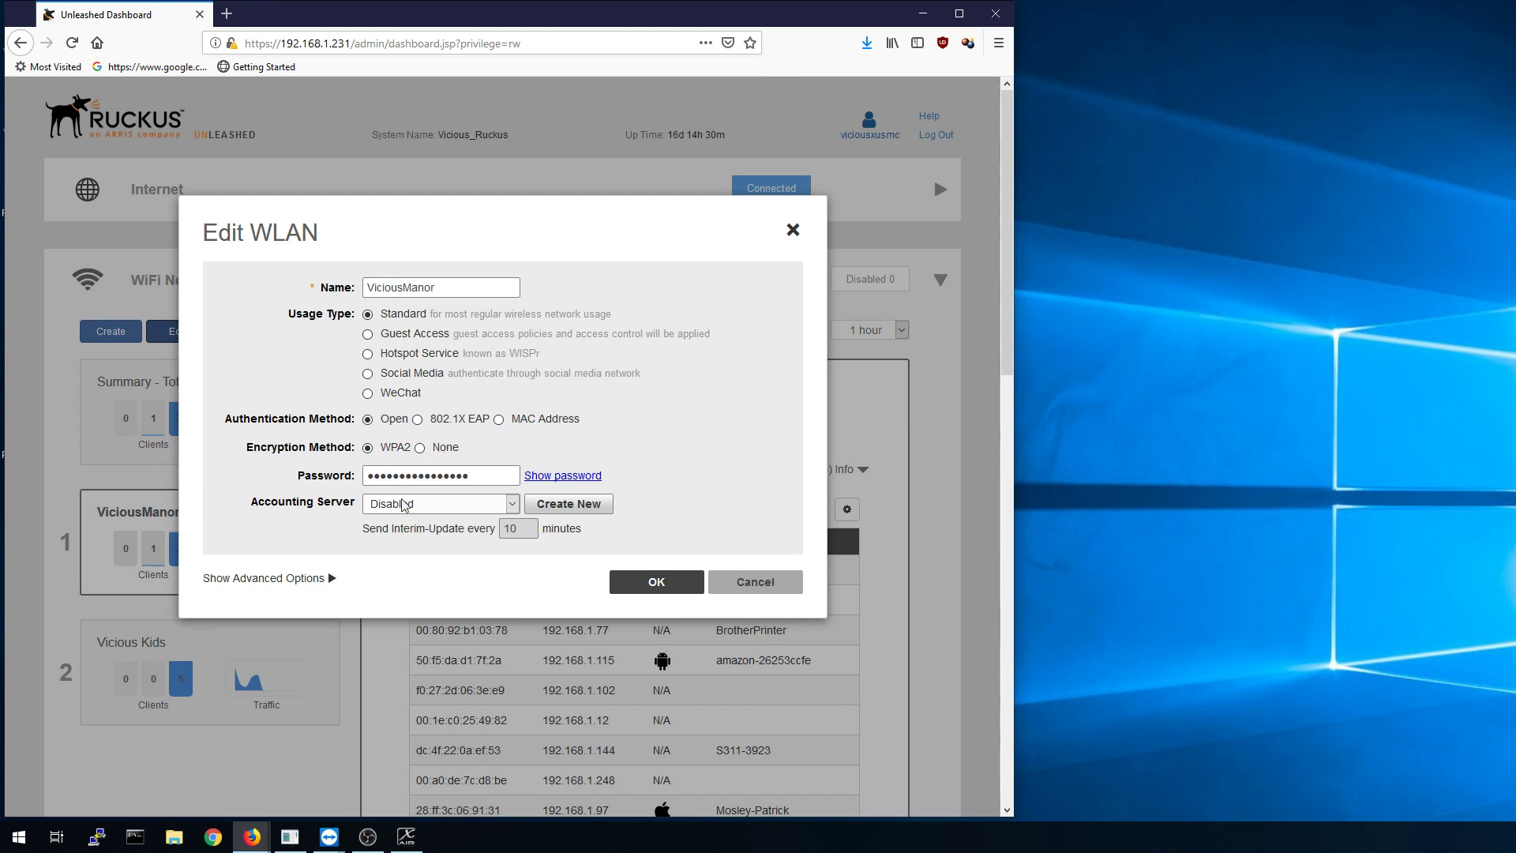
pyautogui.click(312, 579)
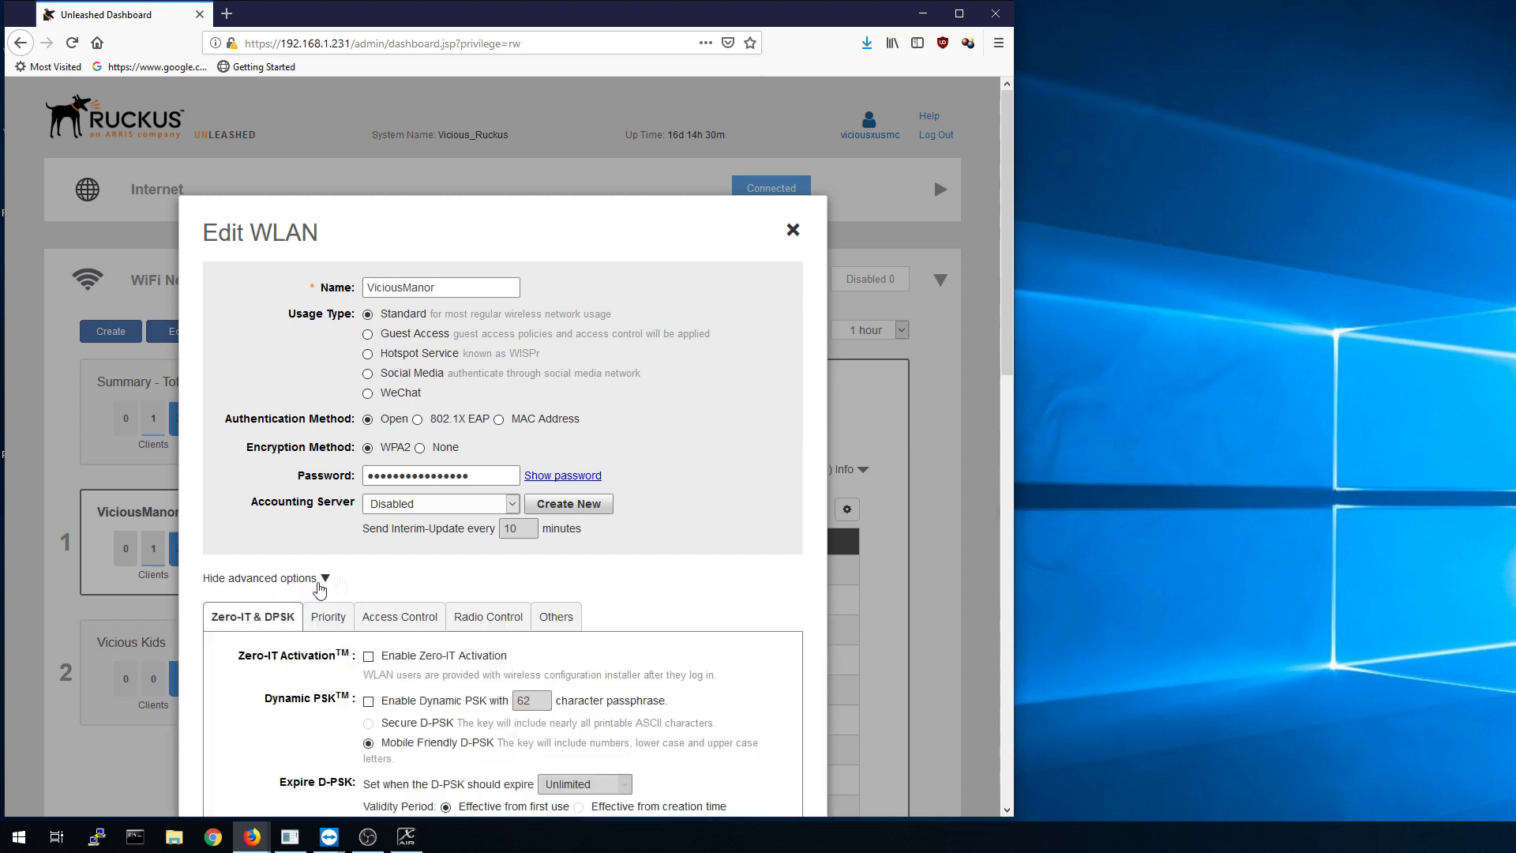
pyautogui.scroll(-3, 620, 466)
pyautogui.scroll(-4, 620, 487)
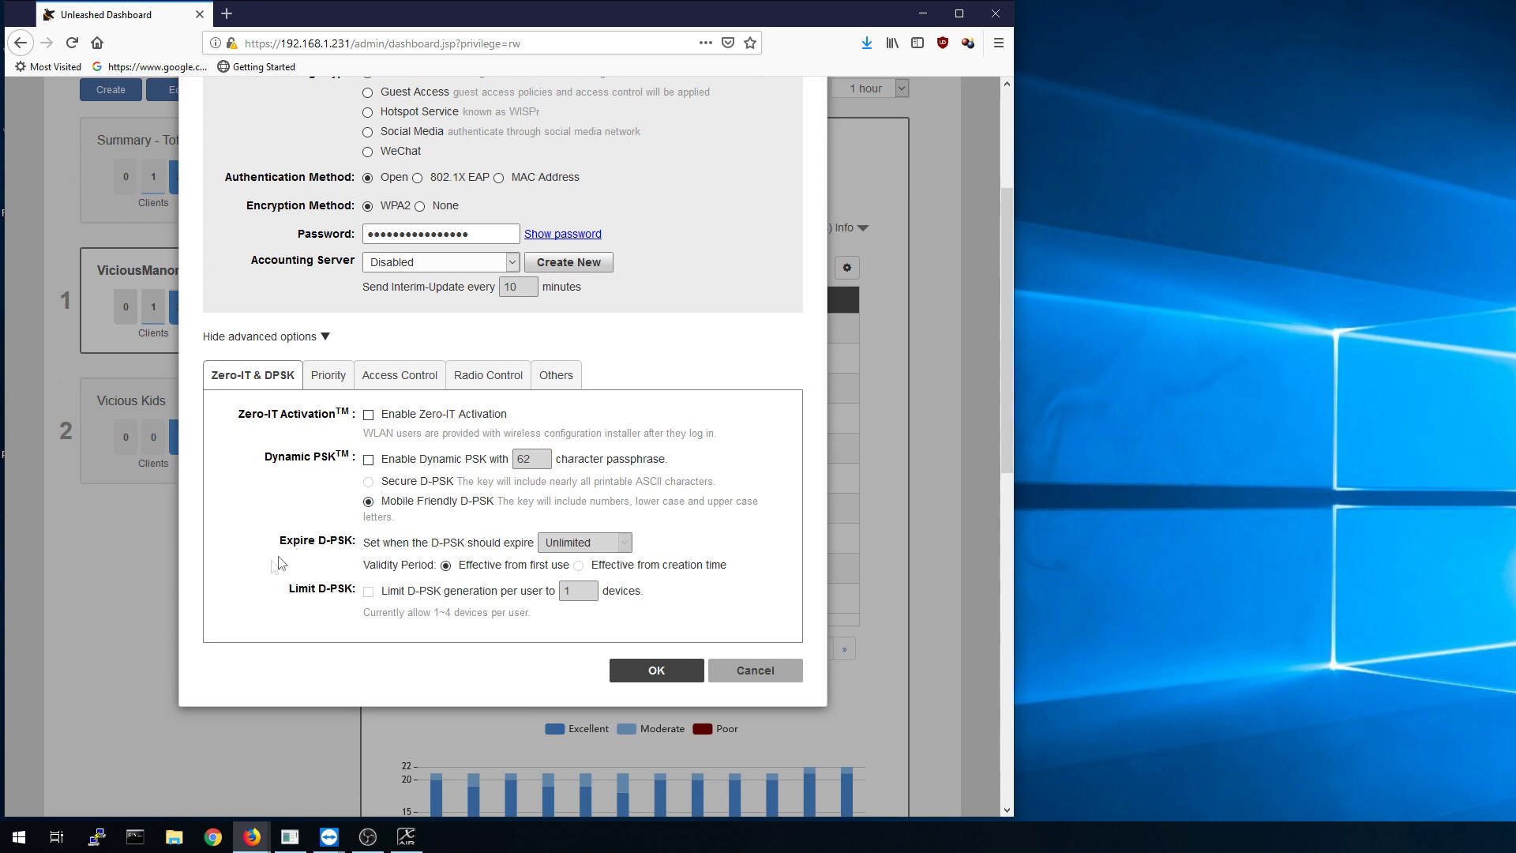
# Browse the advanced tabs through to DHCP, inactivity timeout and isolation, then cancel without changes
pyautogui.click(331, 377)
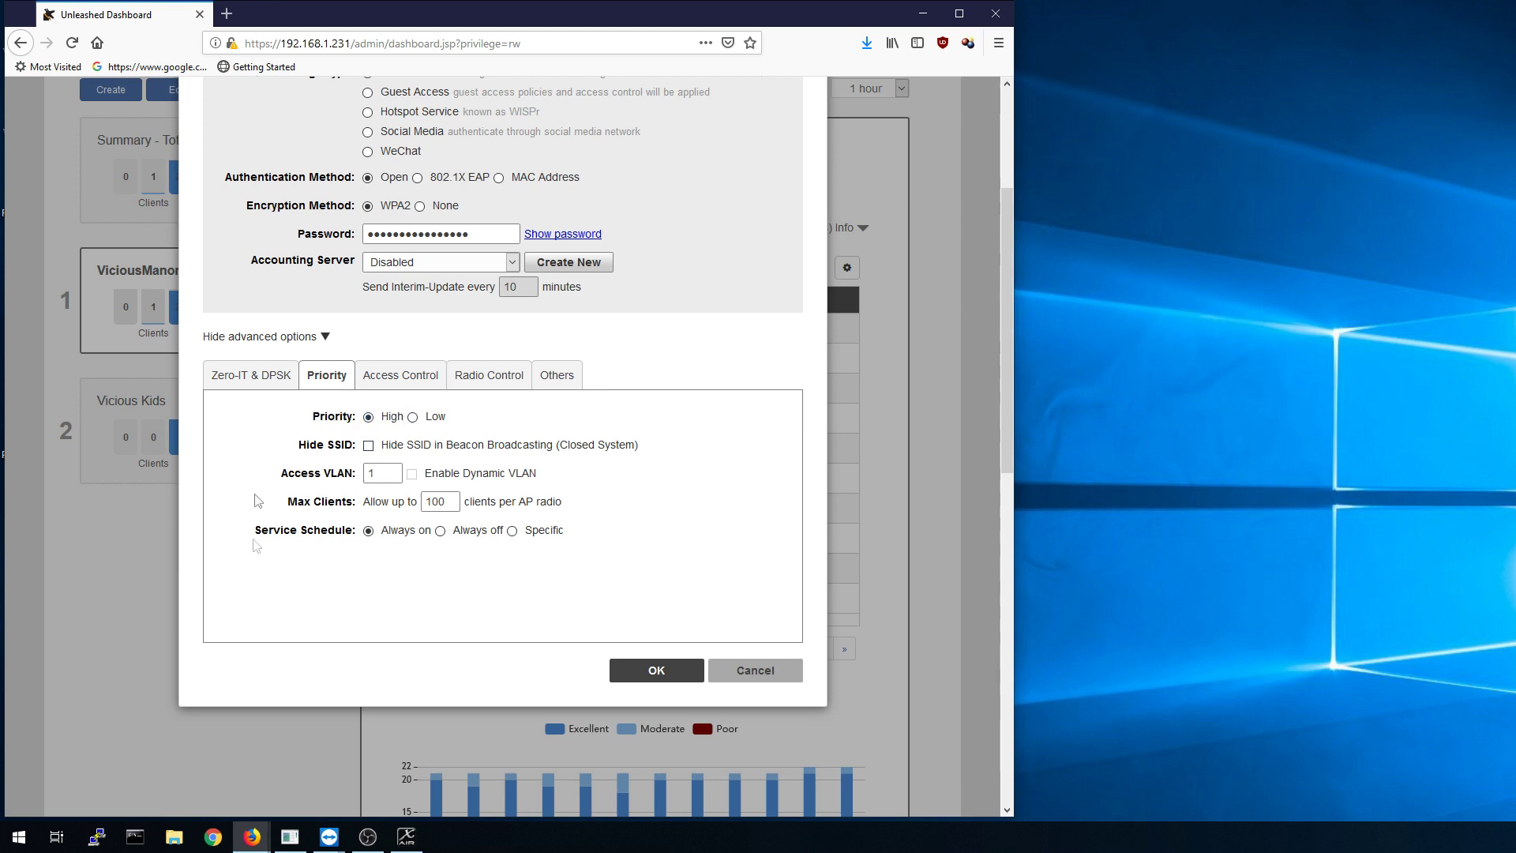
pyautogui.click(421, 380)
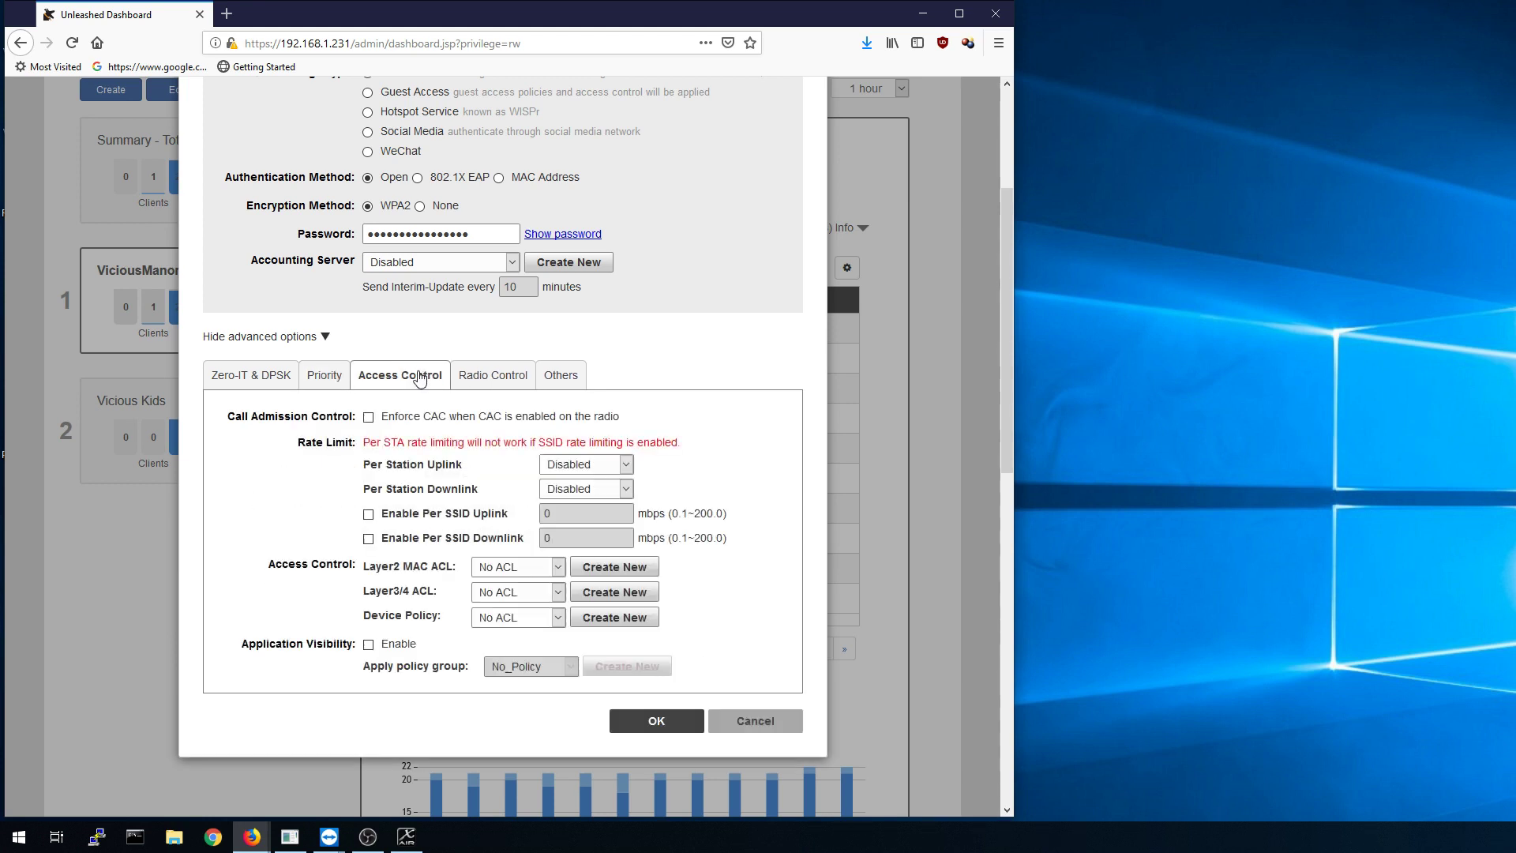
pyautogui.click(505, 381)
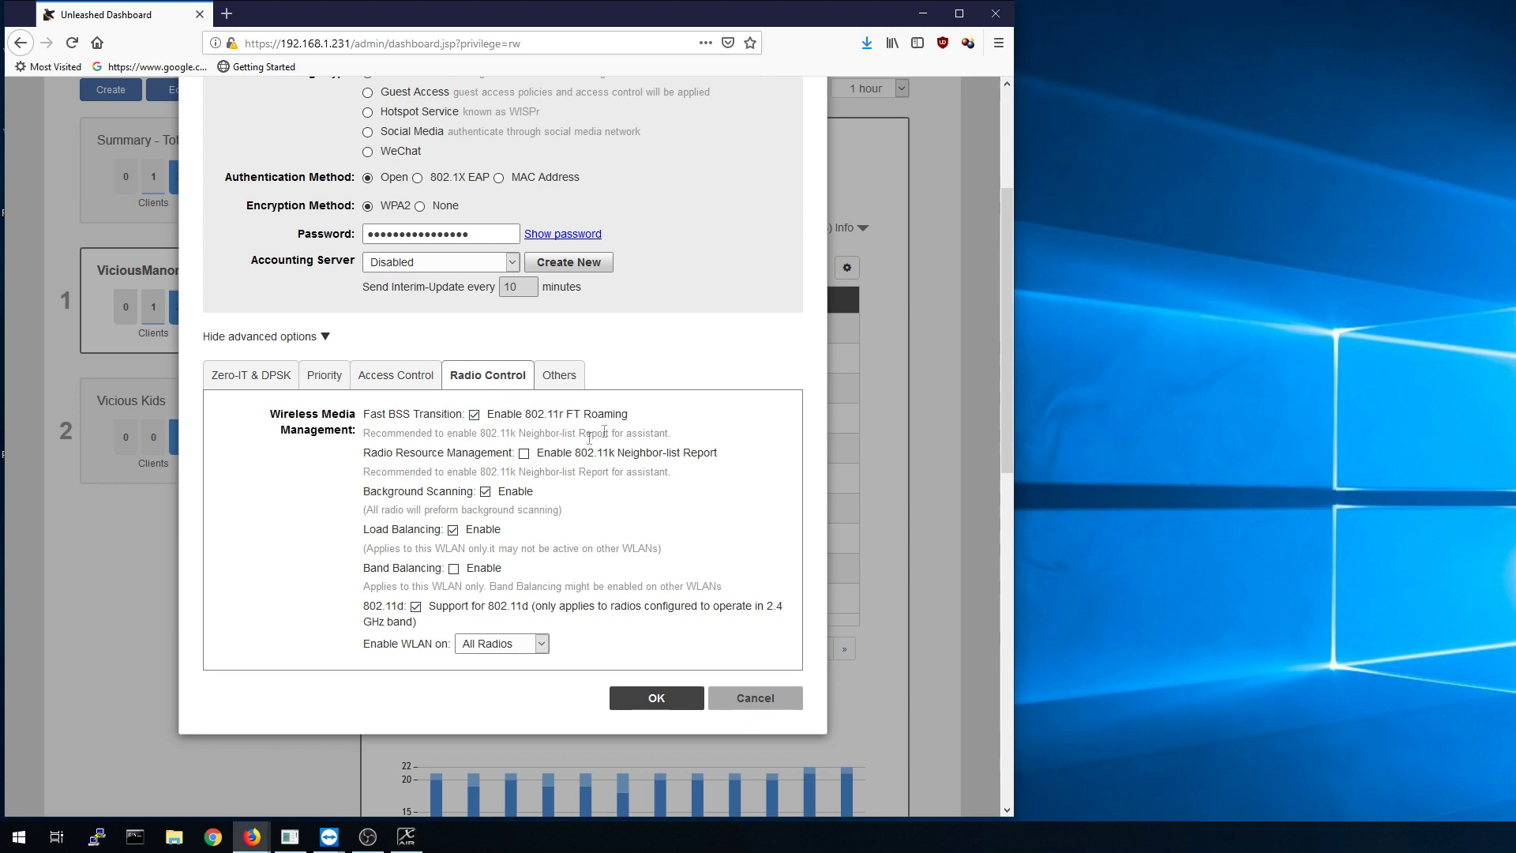
pyautogui.click(563, 373)
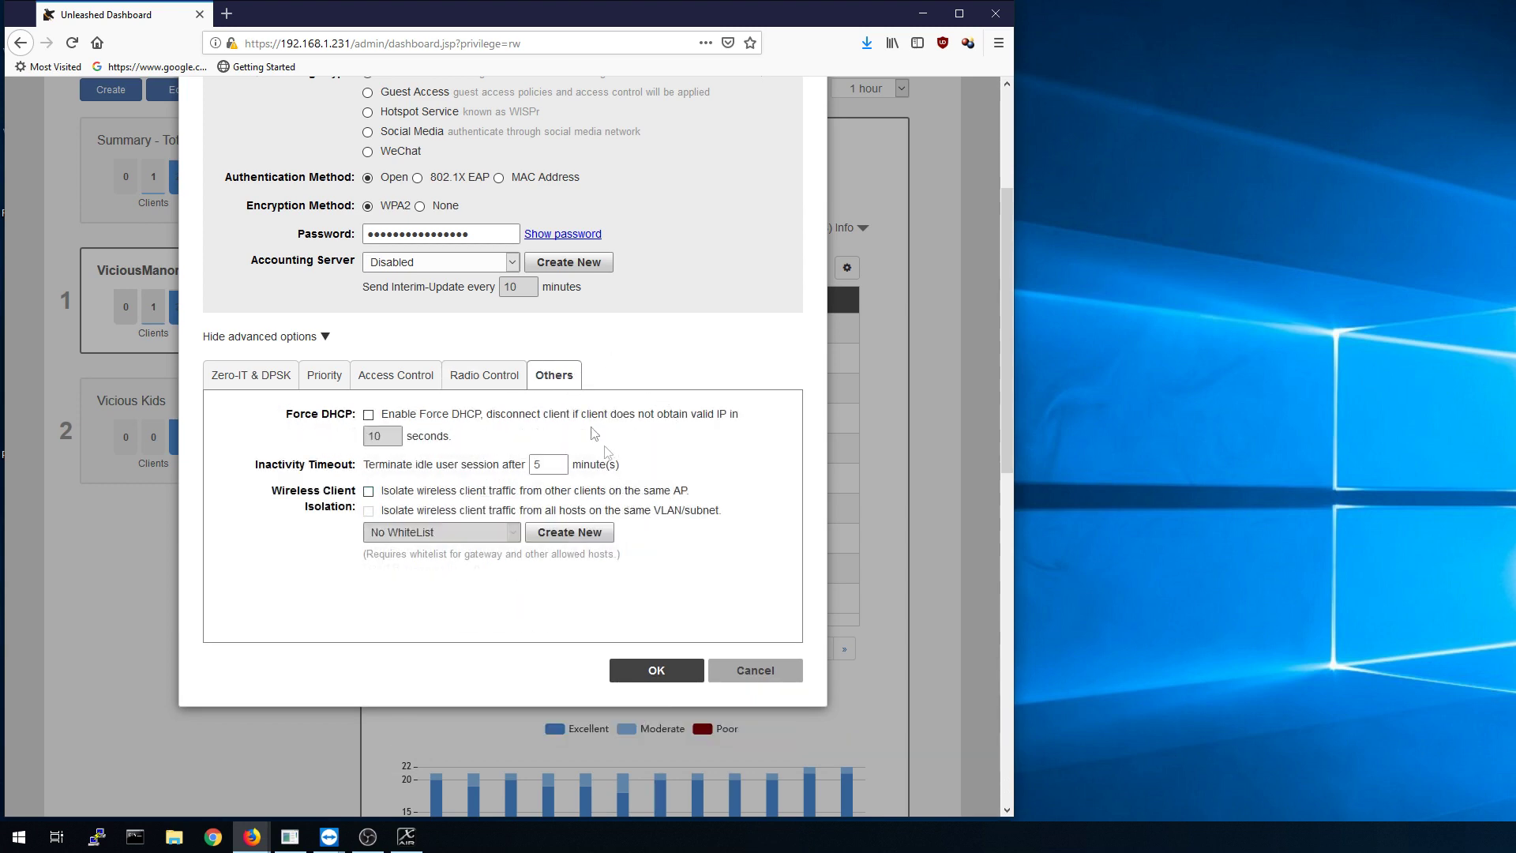
pyautogui.click(754, 672)
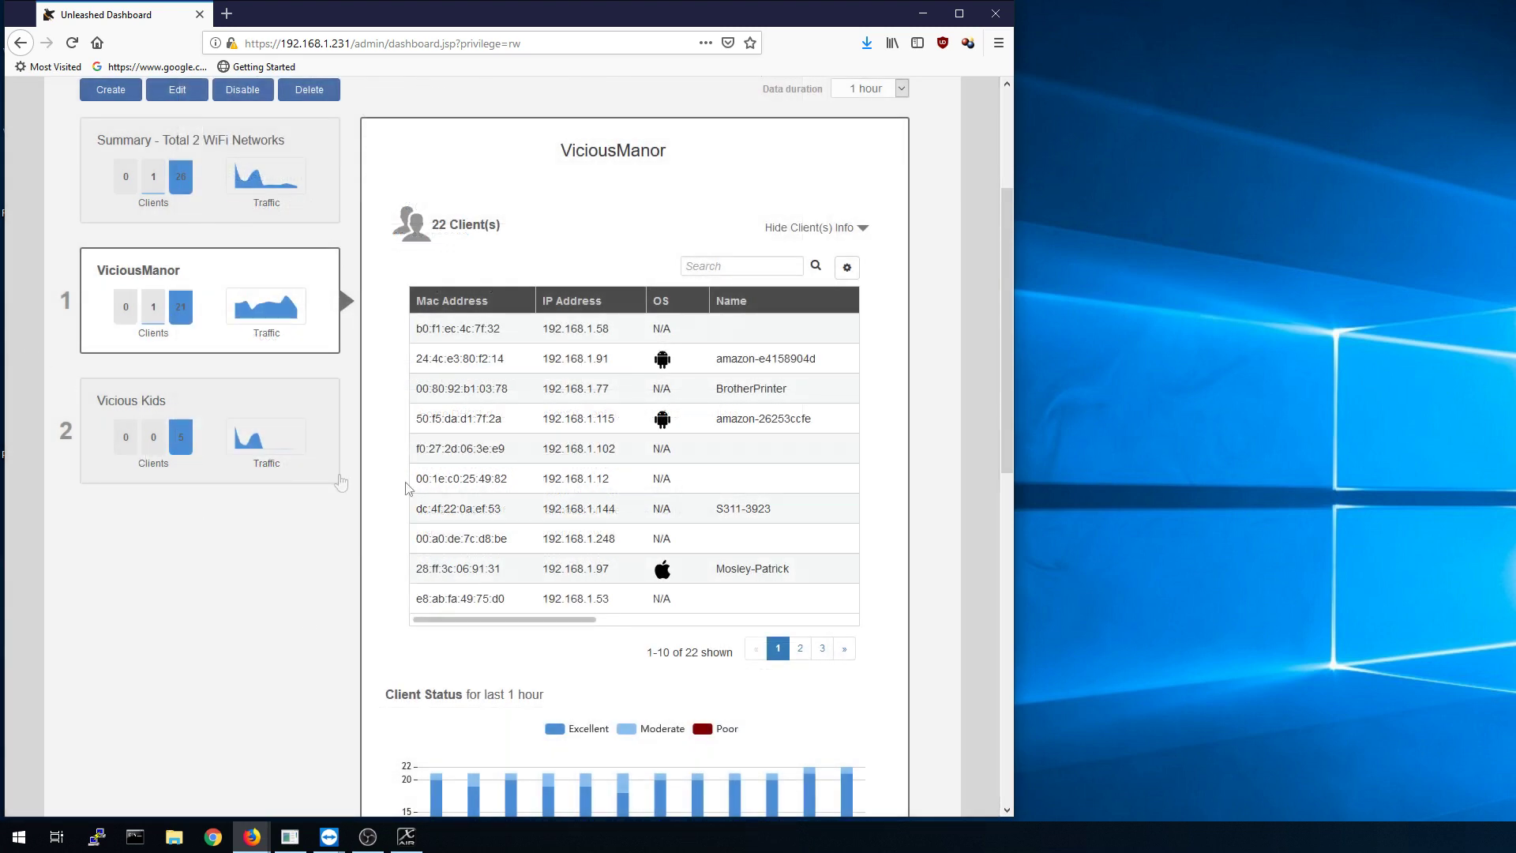
# Check the Vicious Kids clients, then show the Summary of both networks with 27 clients
pyautogui.click(246, 399)
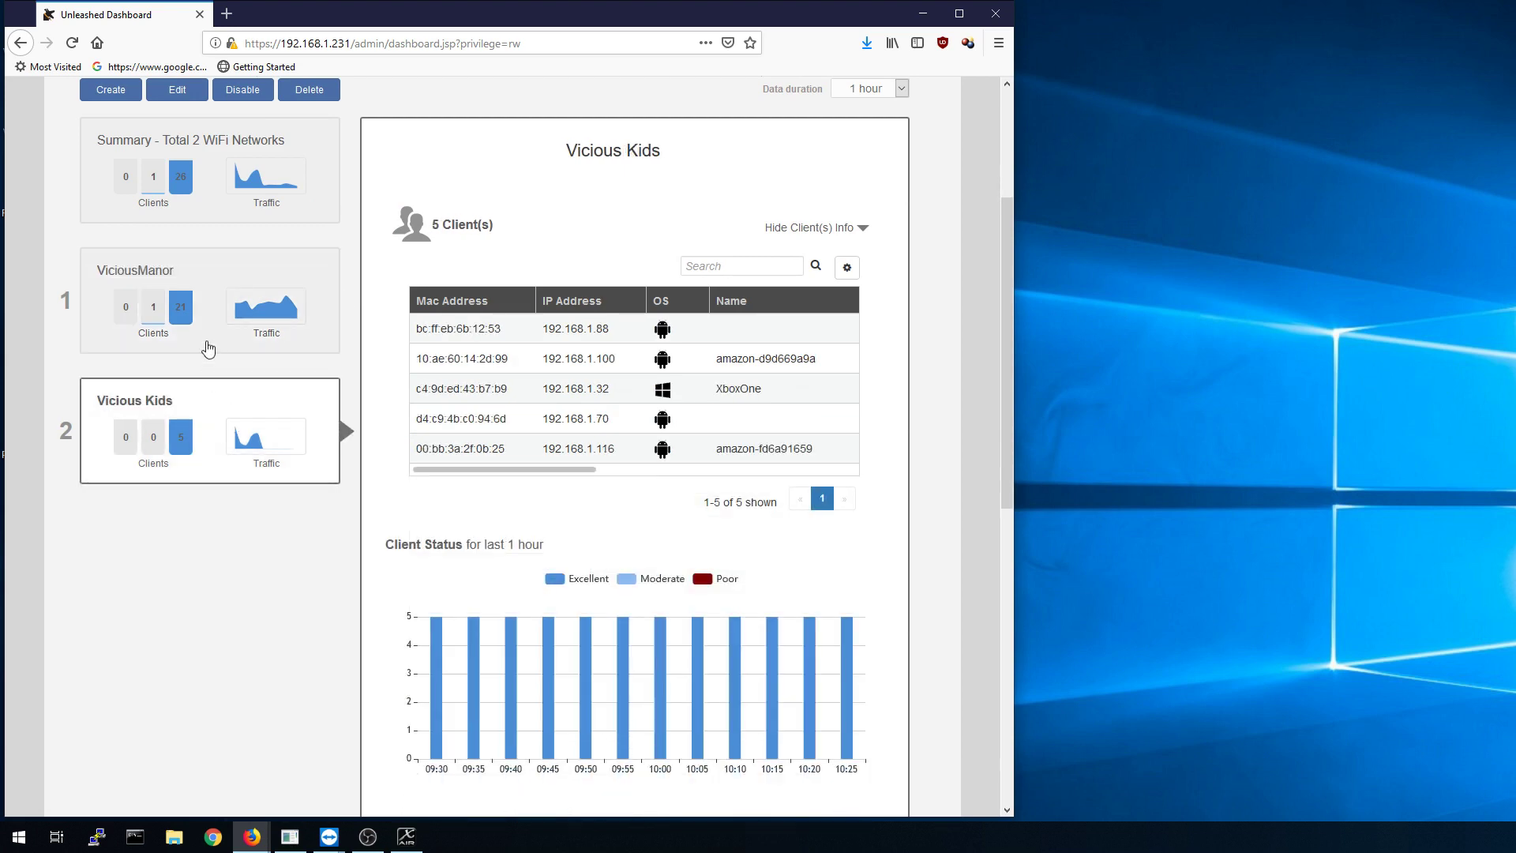
pyautogui.click(209, 344)
pyautogui.click(200, 408)
pyautogui.scroll(3, 200, 408)
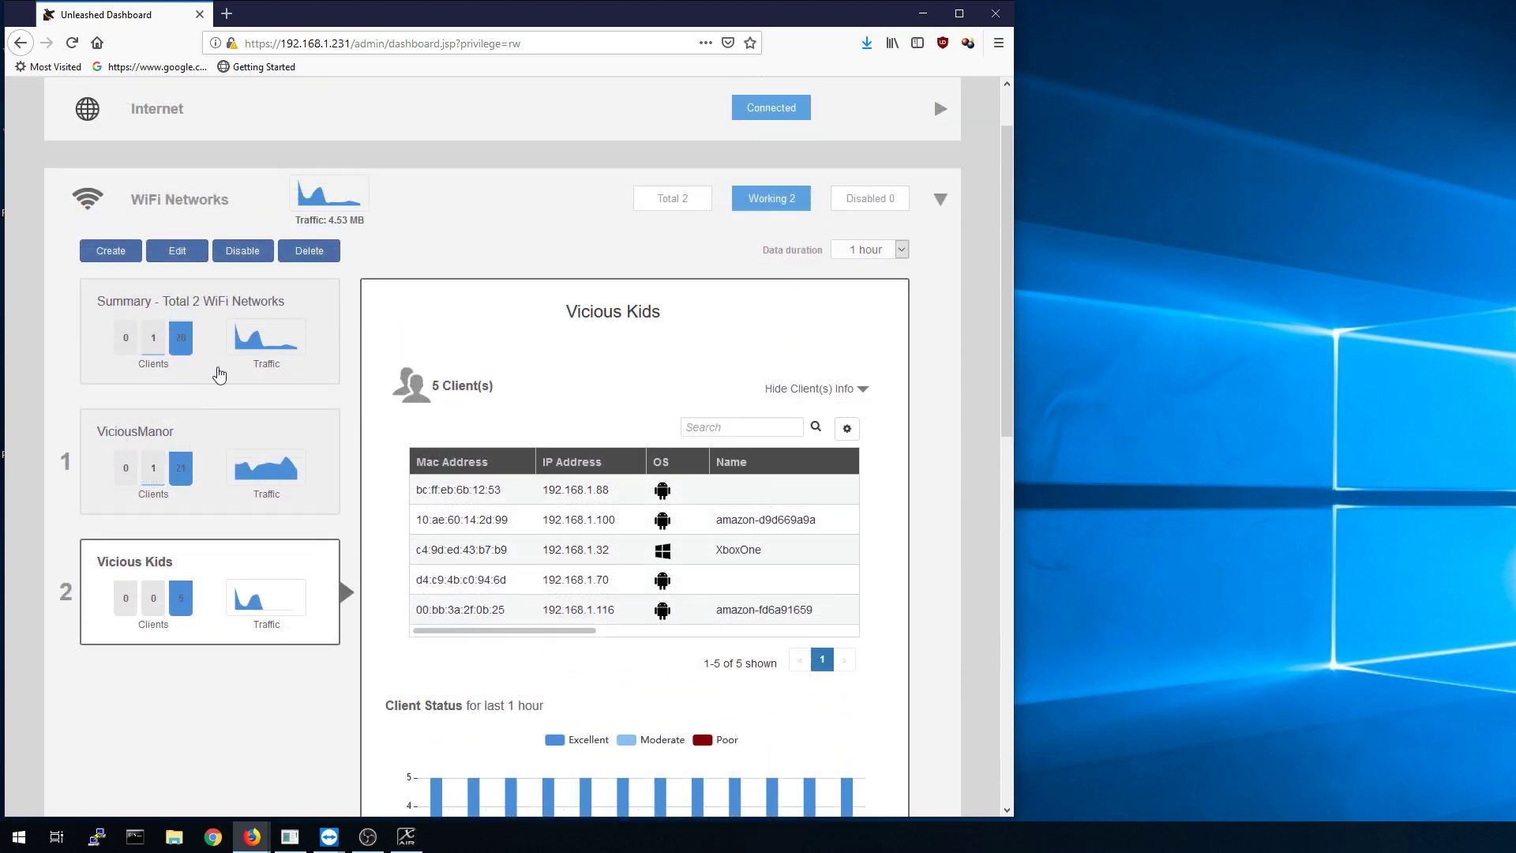
pyautogui.click(212, 382)
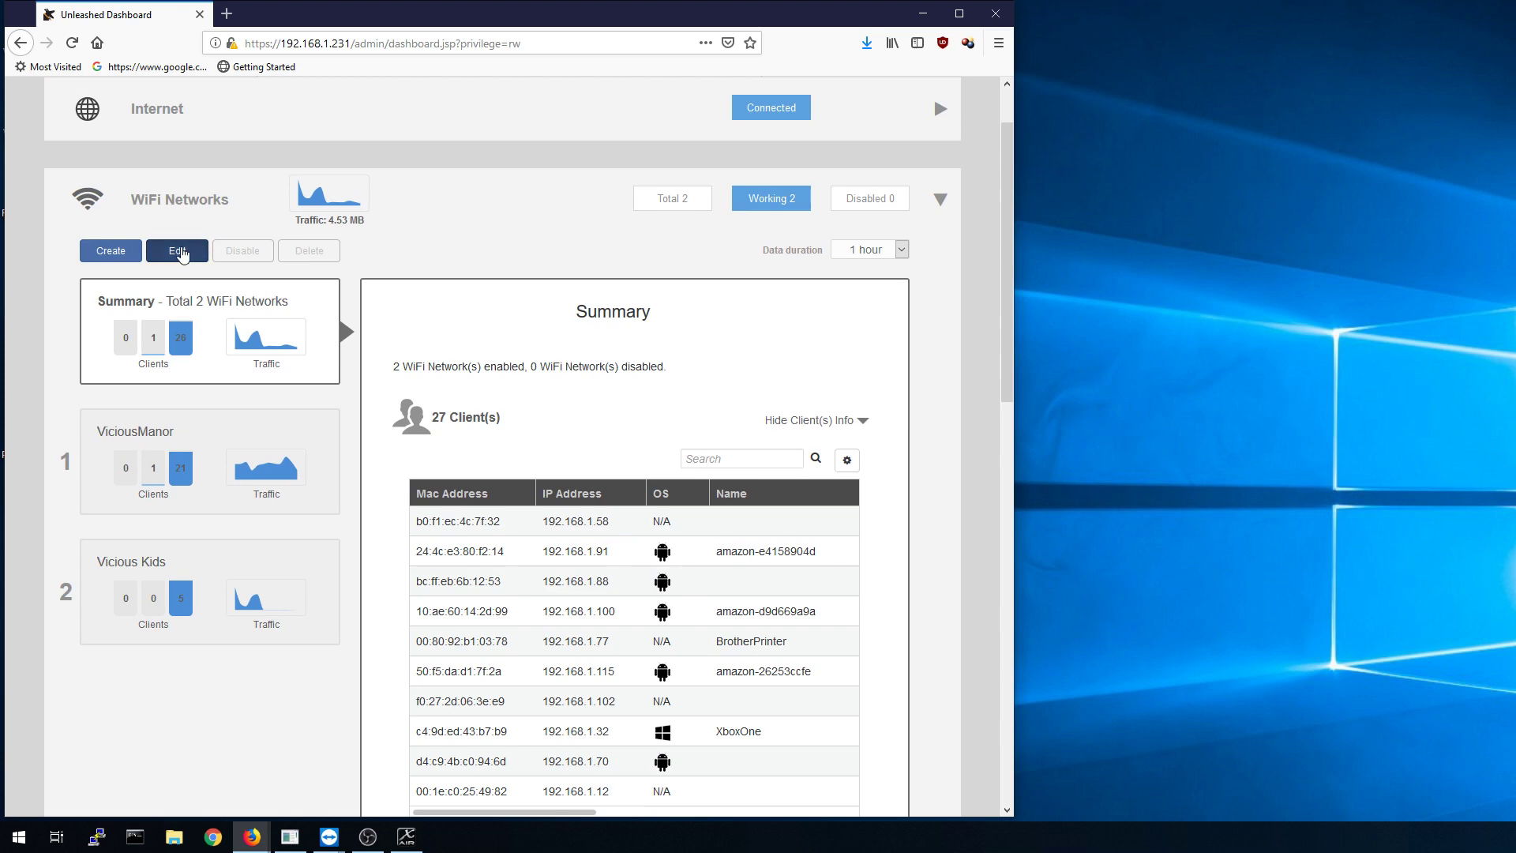
# View the global WiFi configuration without applying, and collapse the WiFi Networks section
pyautogui.click(179, 251)
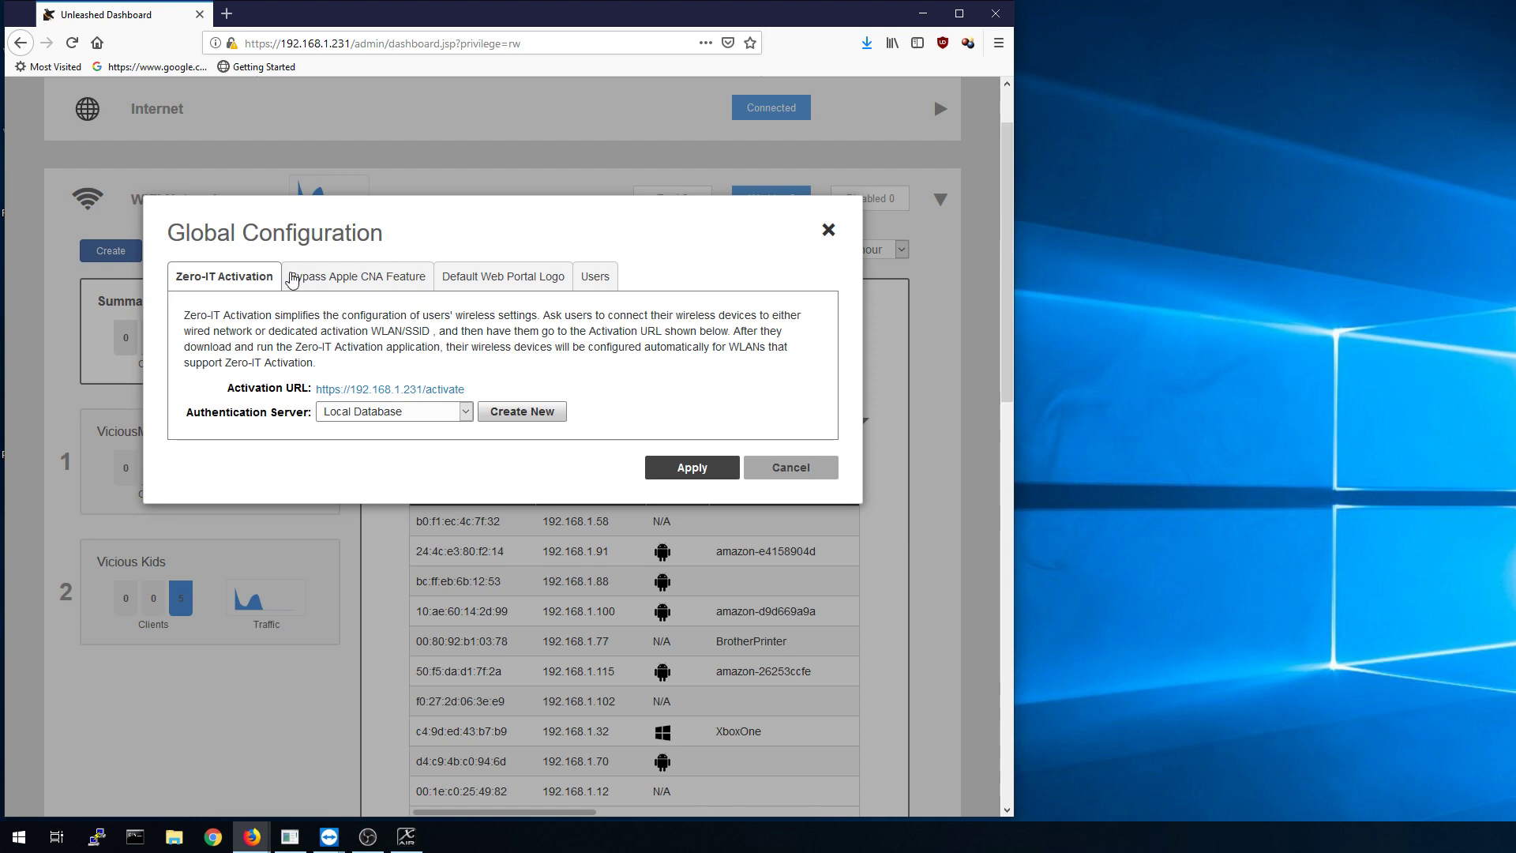
pyautogui.click(791, 468)
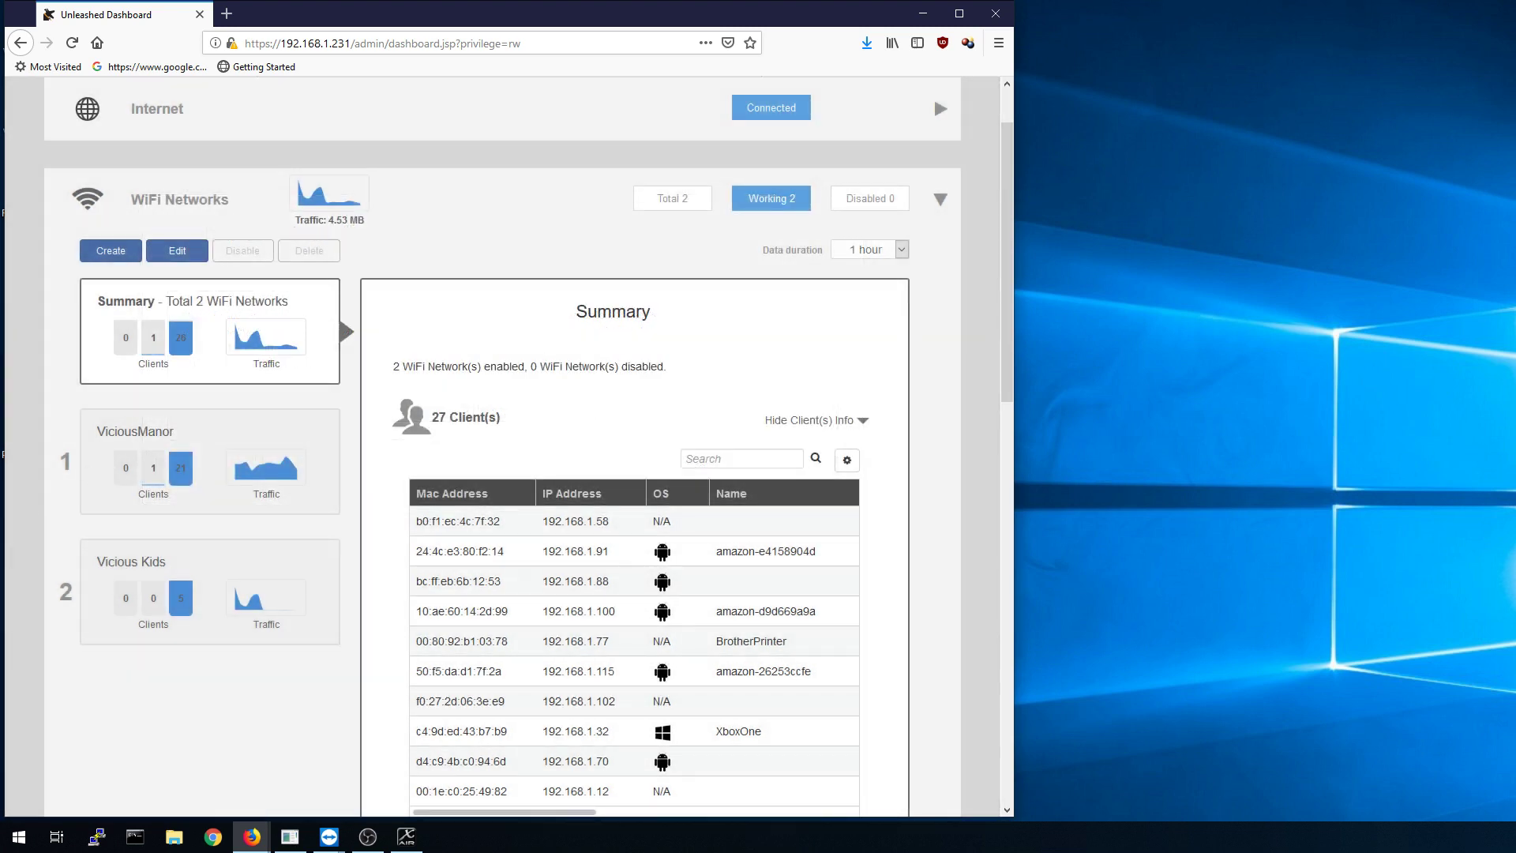
pyautogui.click(157, 202)
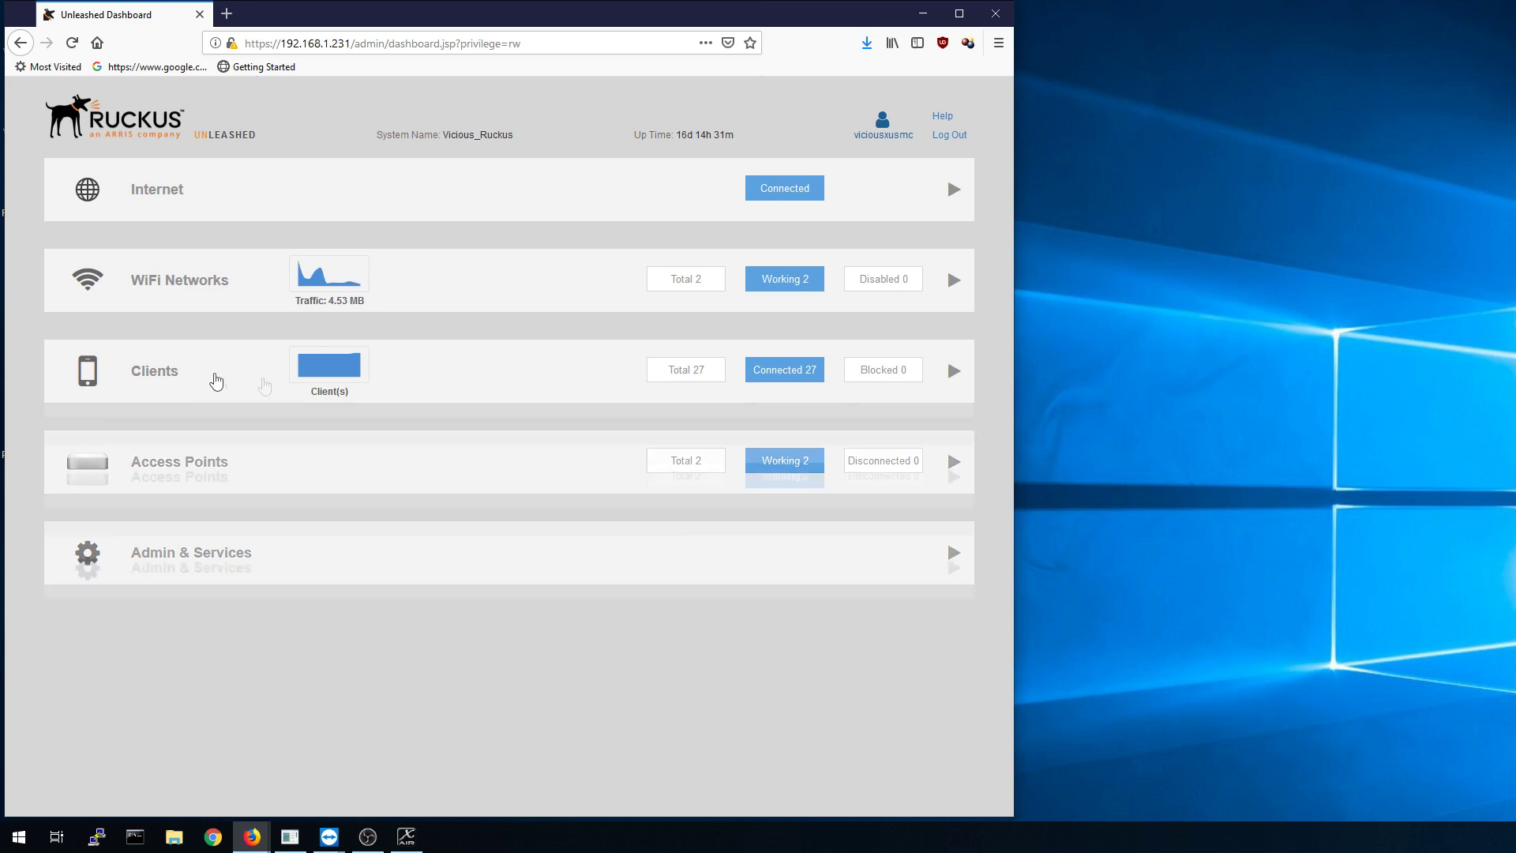
# Expand the Clients table of all 27 clients with AP, WLAN, signal and status
pyautogui.click(207, 379)
pyautogui.scroll(-1, 691, 528)
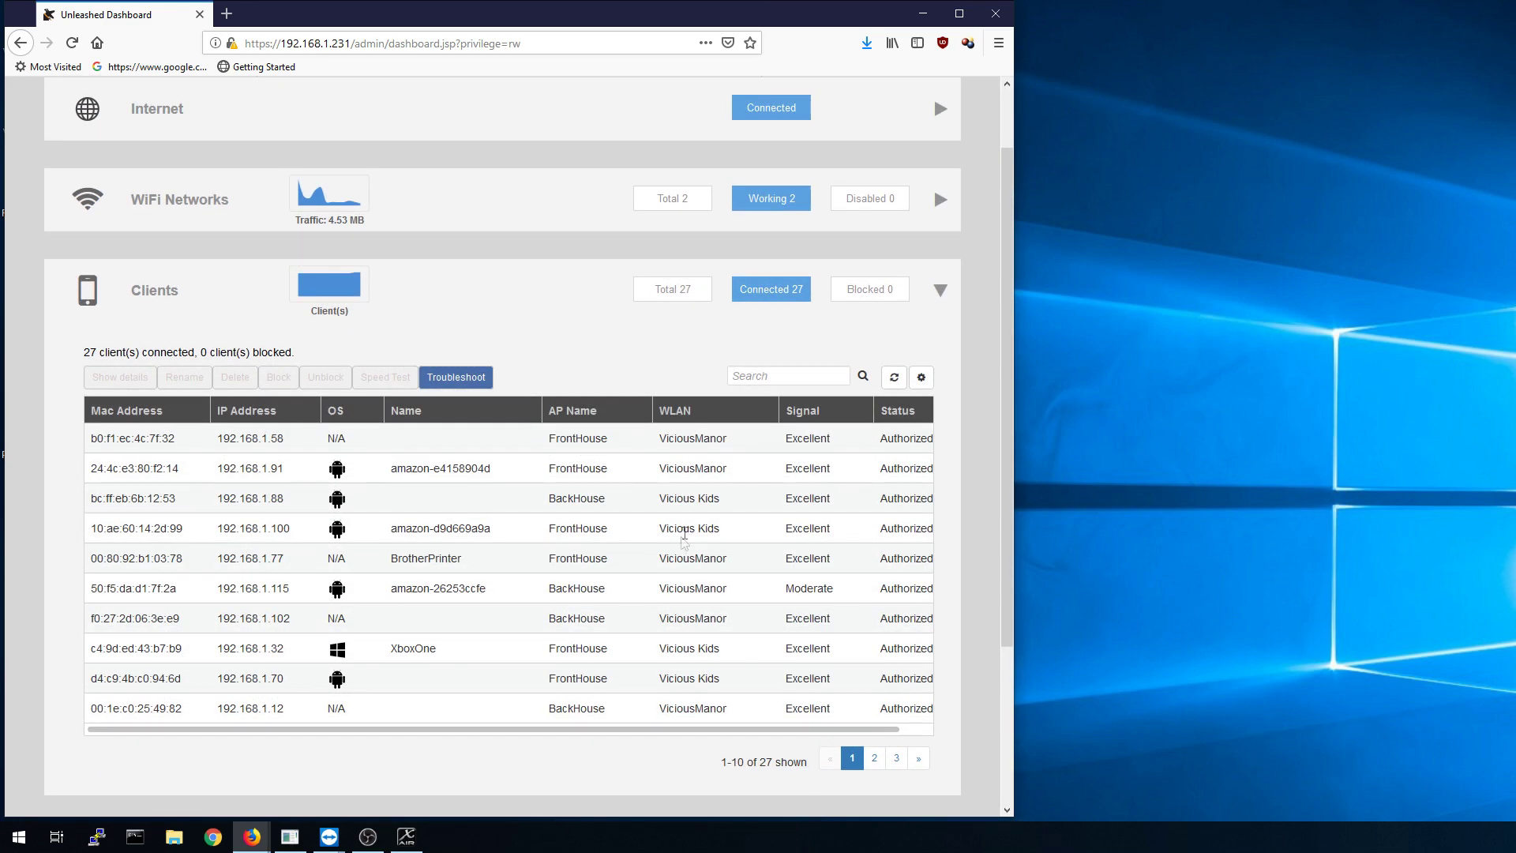
pyautogui.scroll(-1, 687, 527)
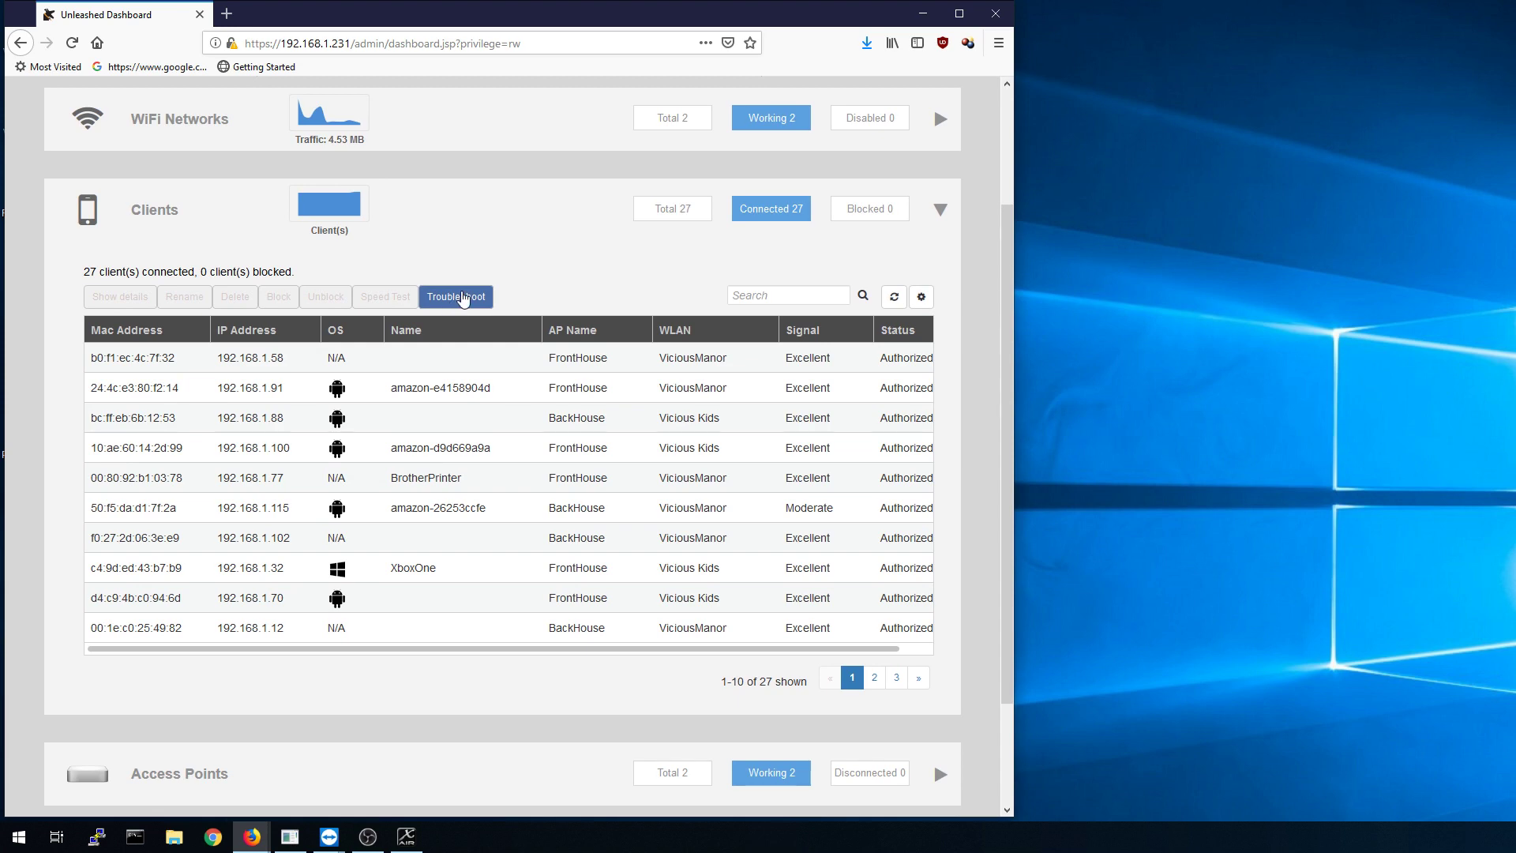
# Open and close the Troubleshoot tool, then select the amazon-e4158904d client
pyautogui.click(451, 307)
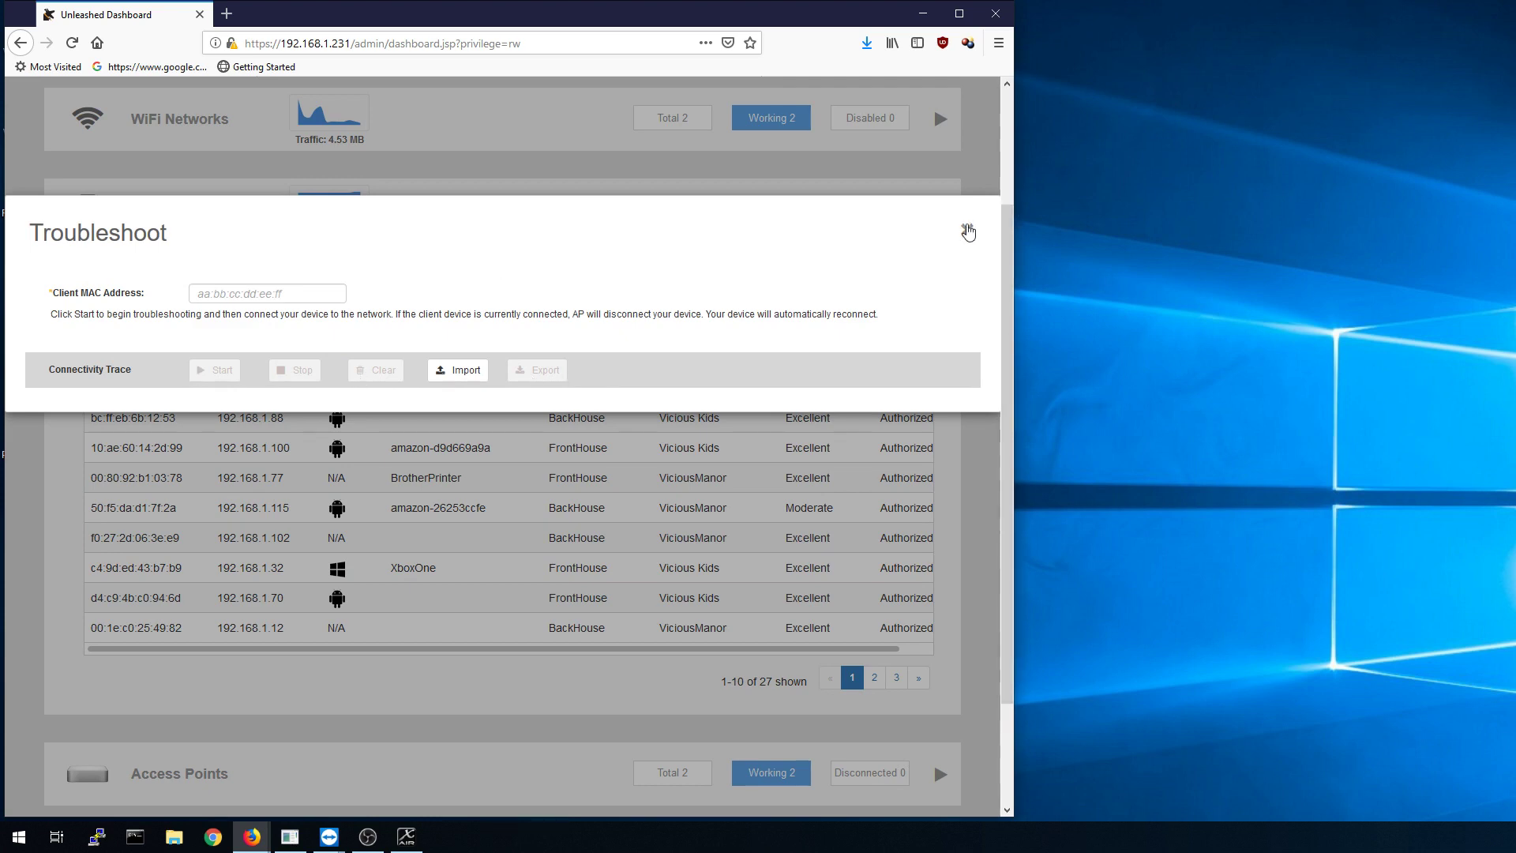
pyautogui.click(966, 230)
pyautogui.click(145, 357)
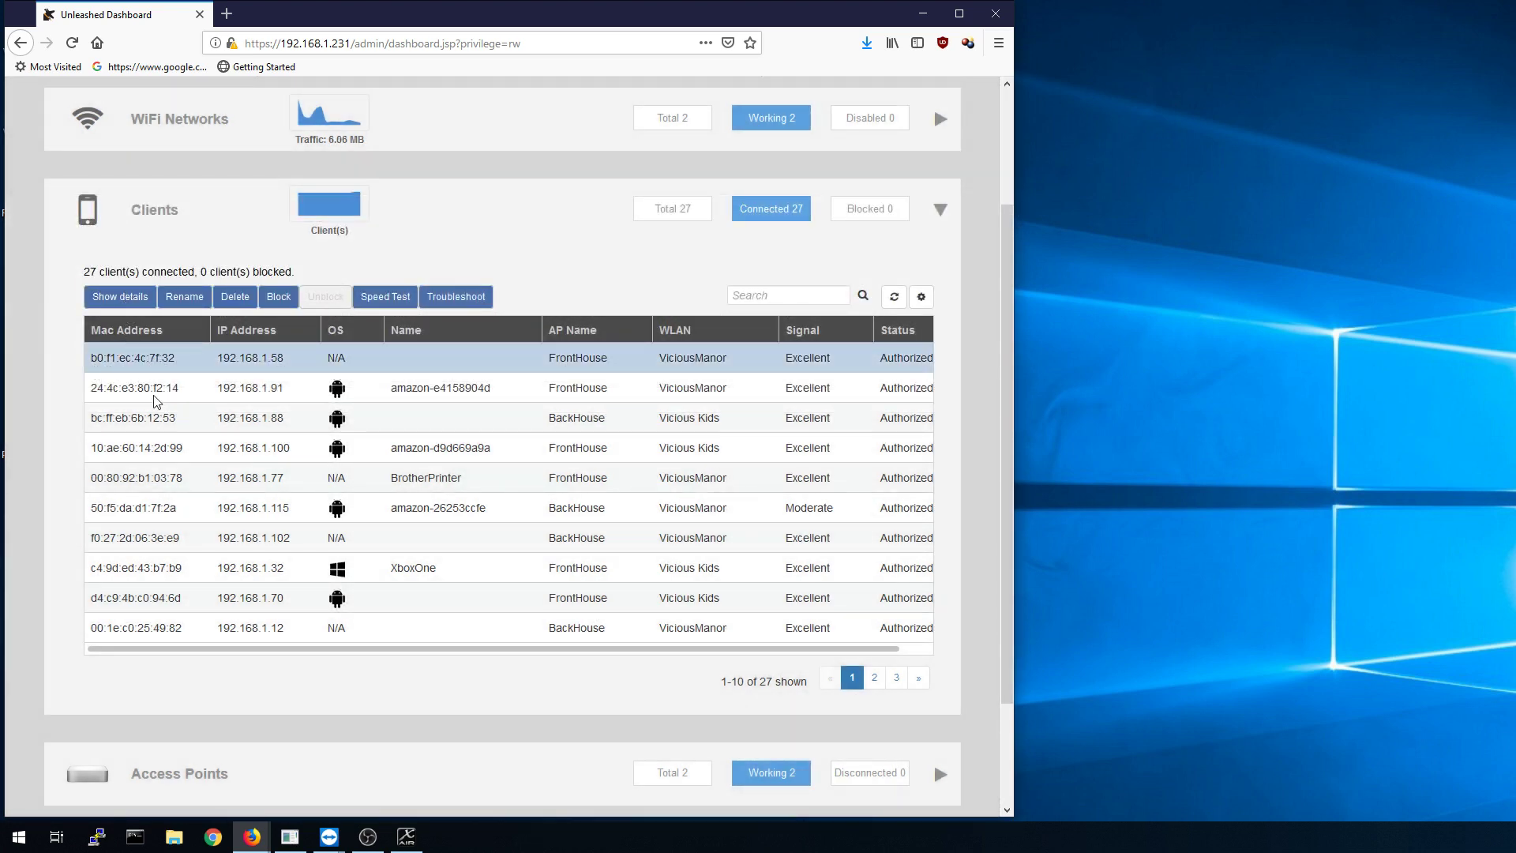
pyautogui.click(141, 387)
# Review amazon-e4158904d's connection details: 802.11a/n, channel 36, 111M bytes received
pyautogui.click(114, 299)
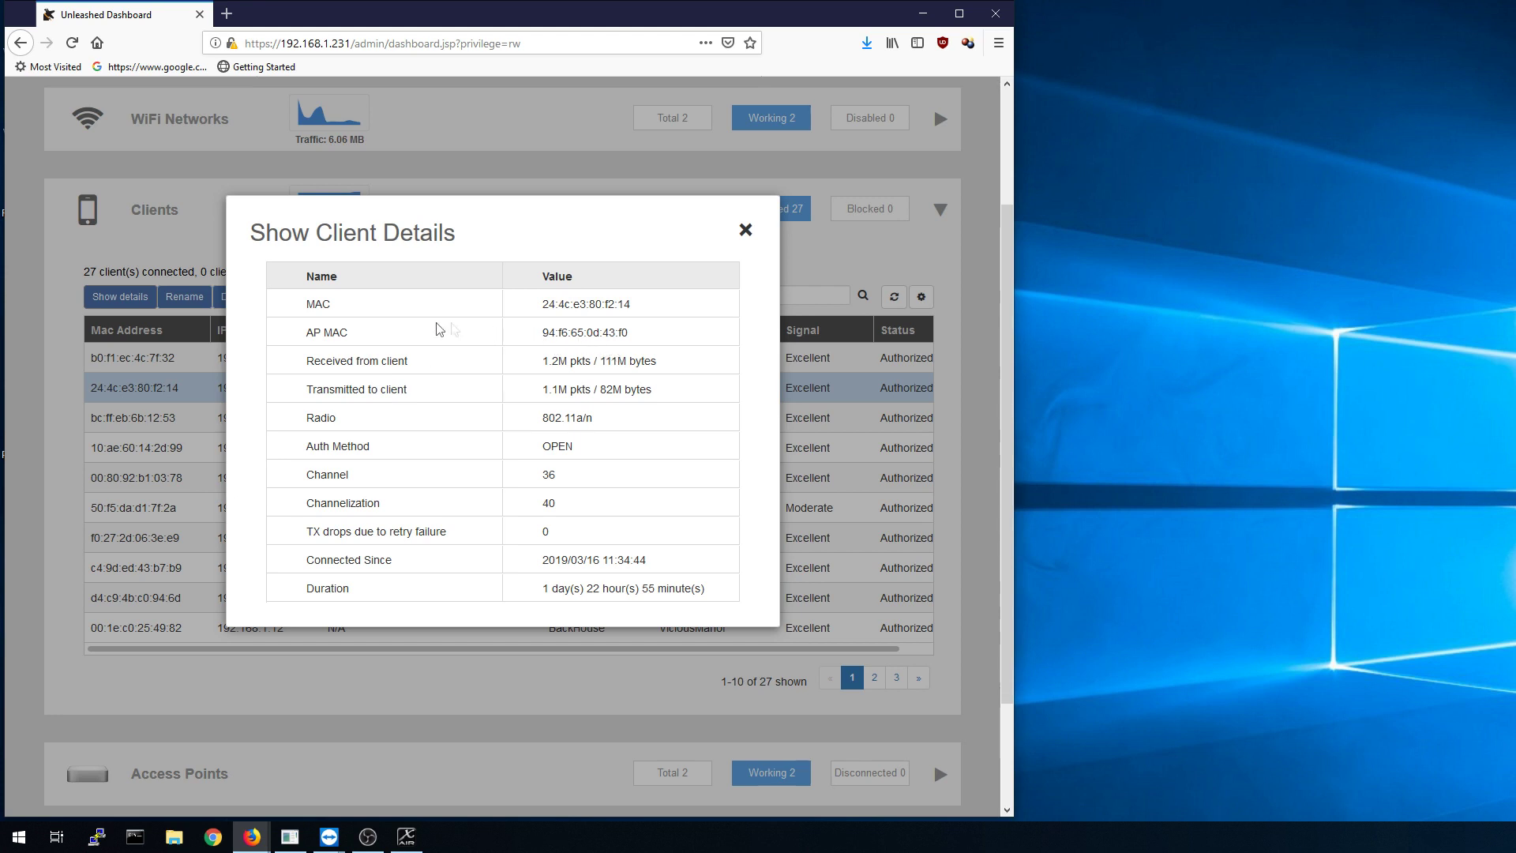
pyautogui.scroll(-2, 579, 399)
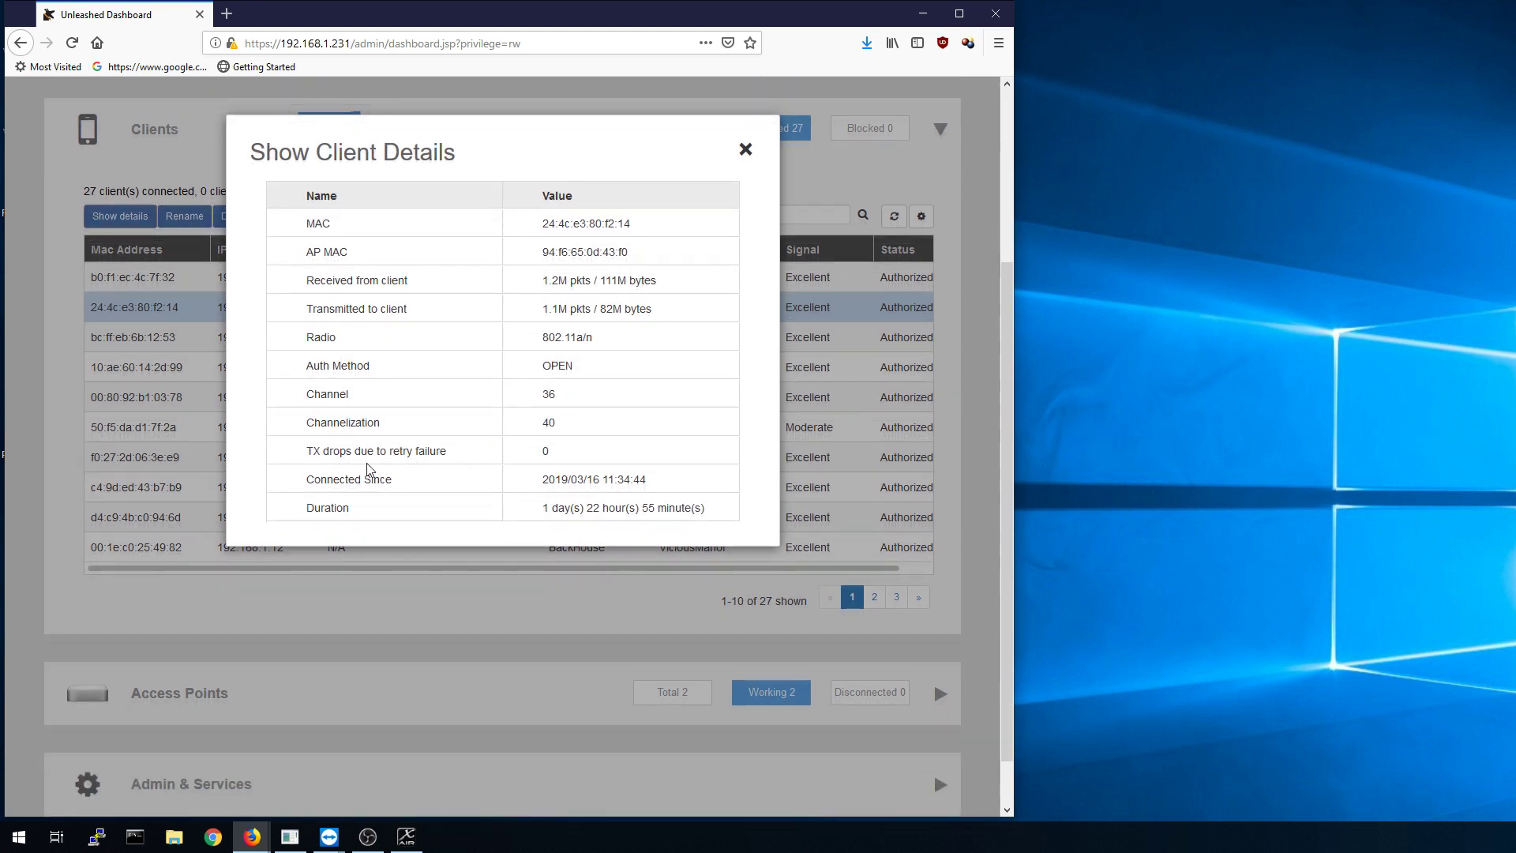
pyautogui.scroll(-1, 310, 410)
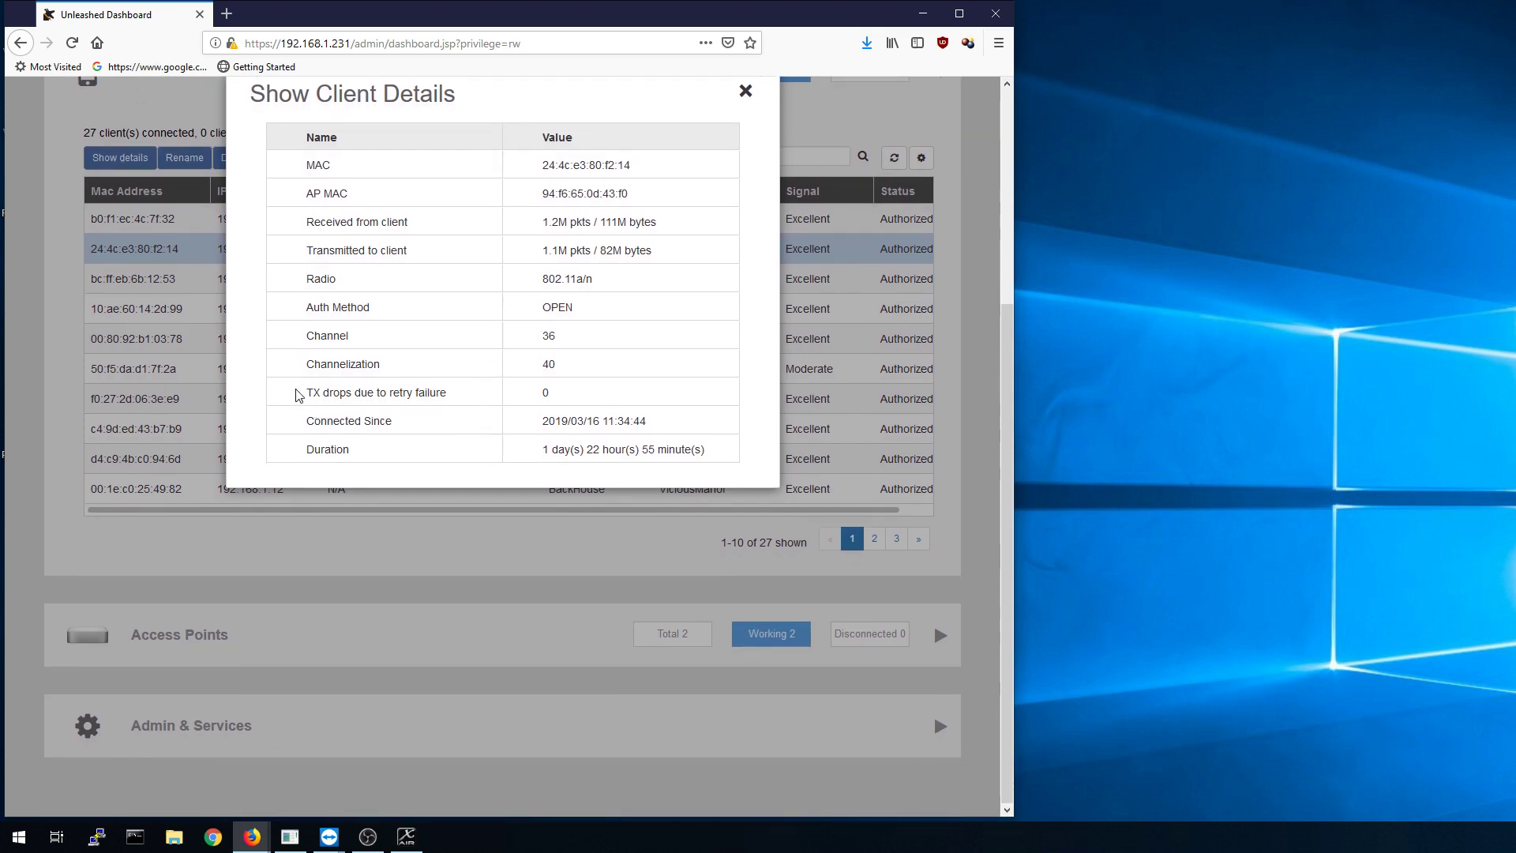
pyautogui.scroll(2, 402, 418)
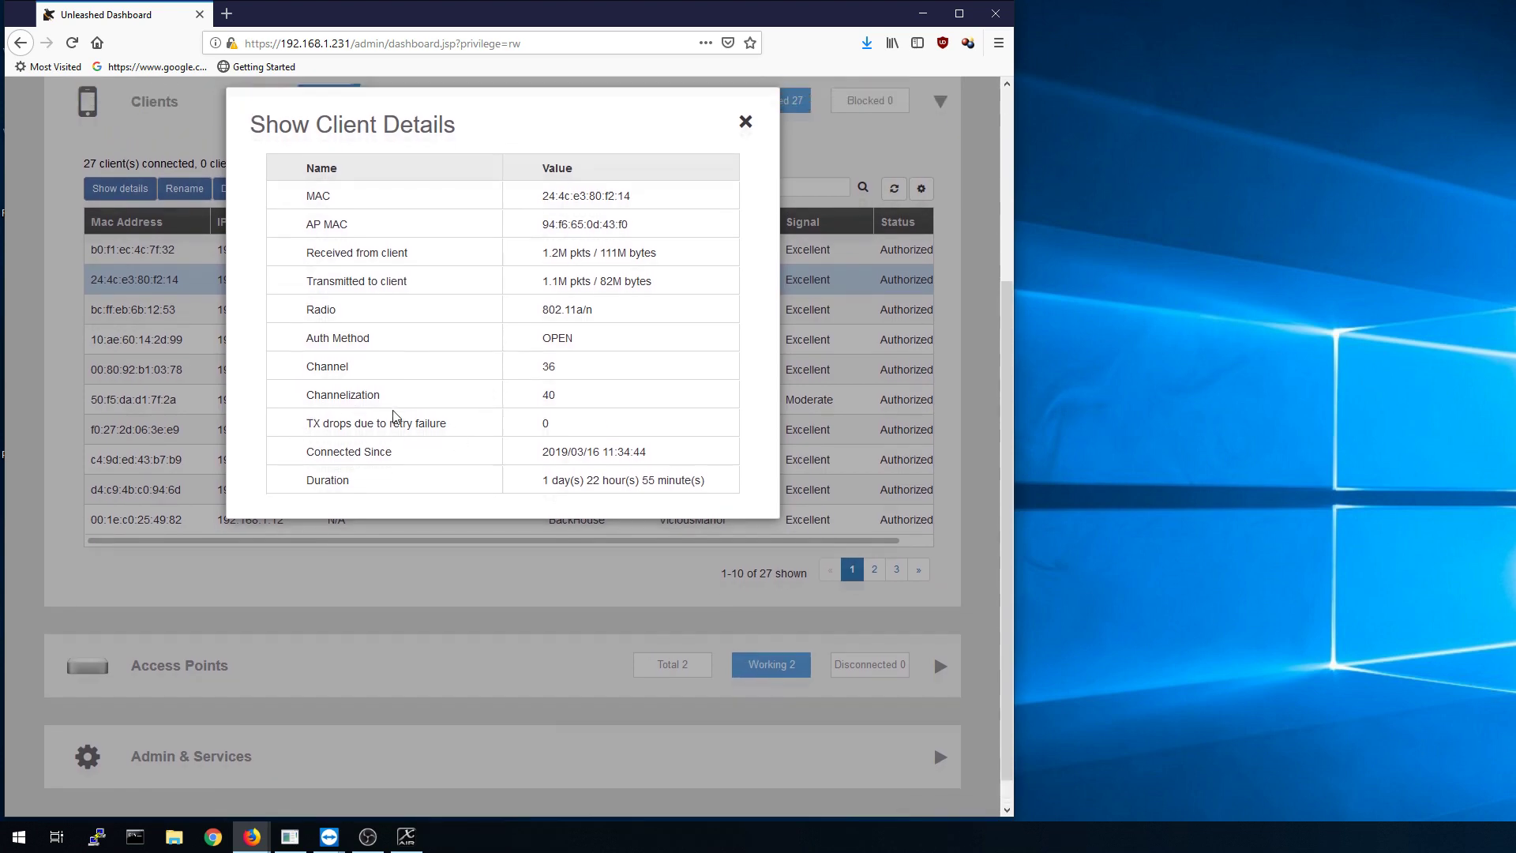
pyautogui.click(742, 171)
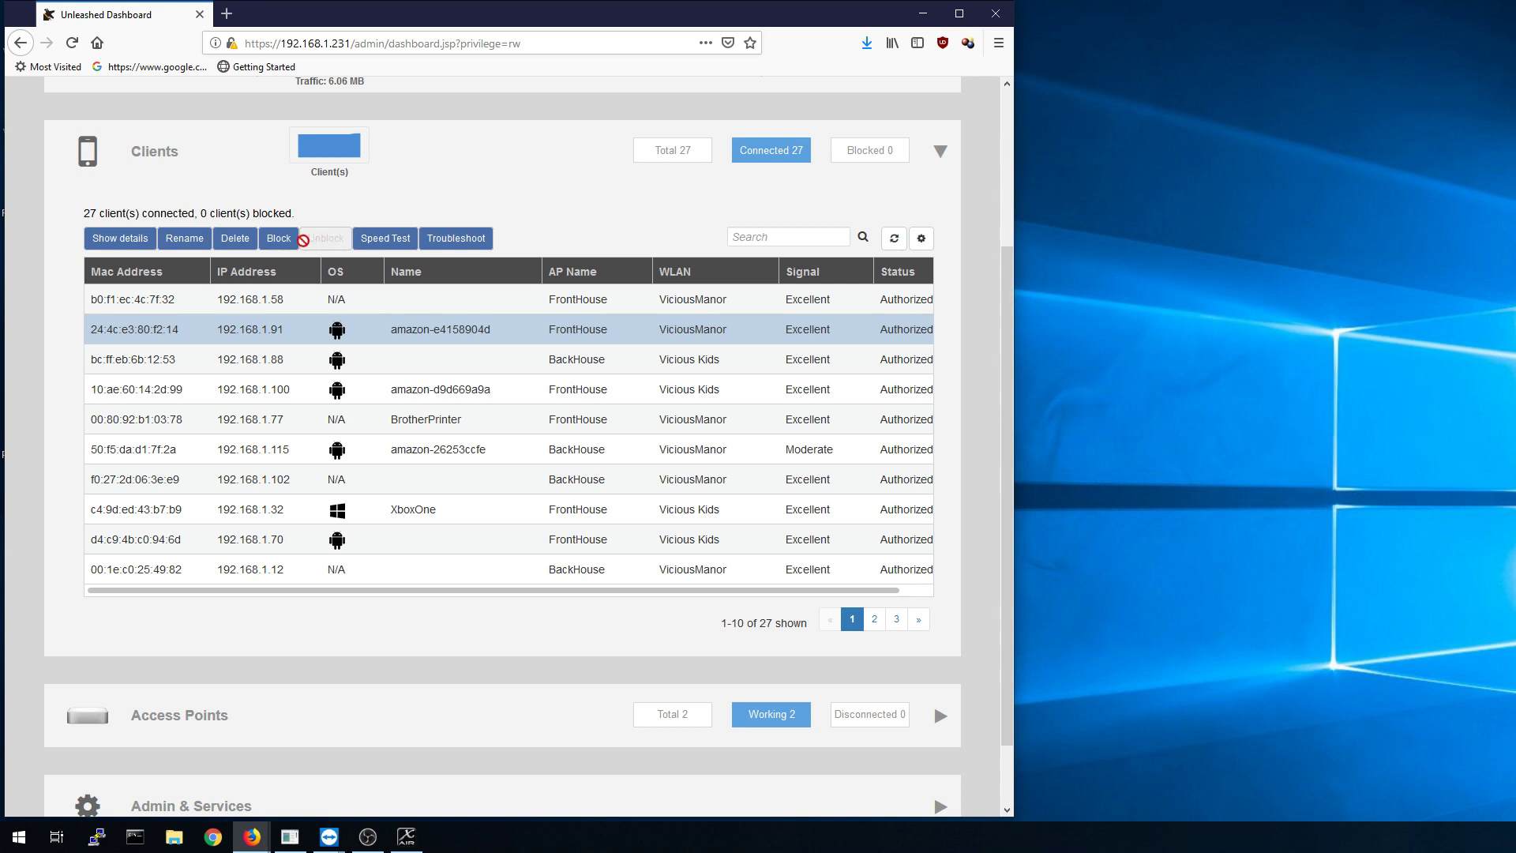
# Cancel the speed test, collapse Clients, and expand Access Points showing FrontHouse and BackHouse
pyautogui.click(392, 241)
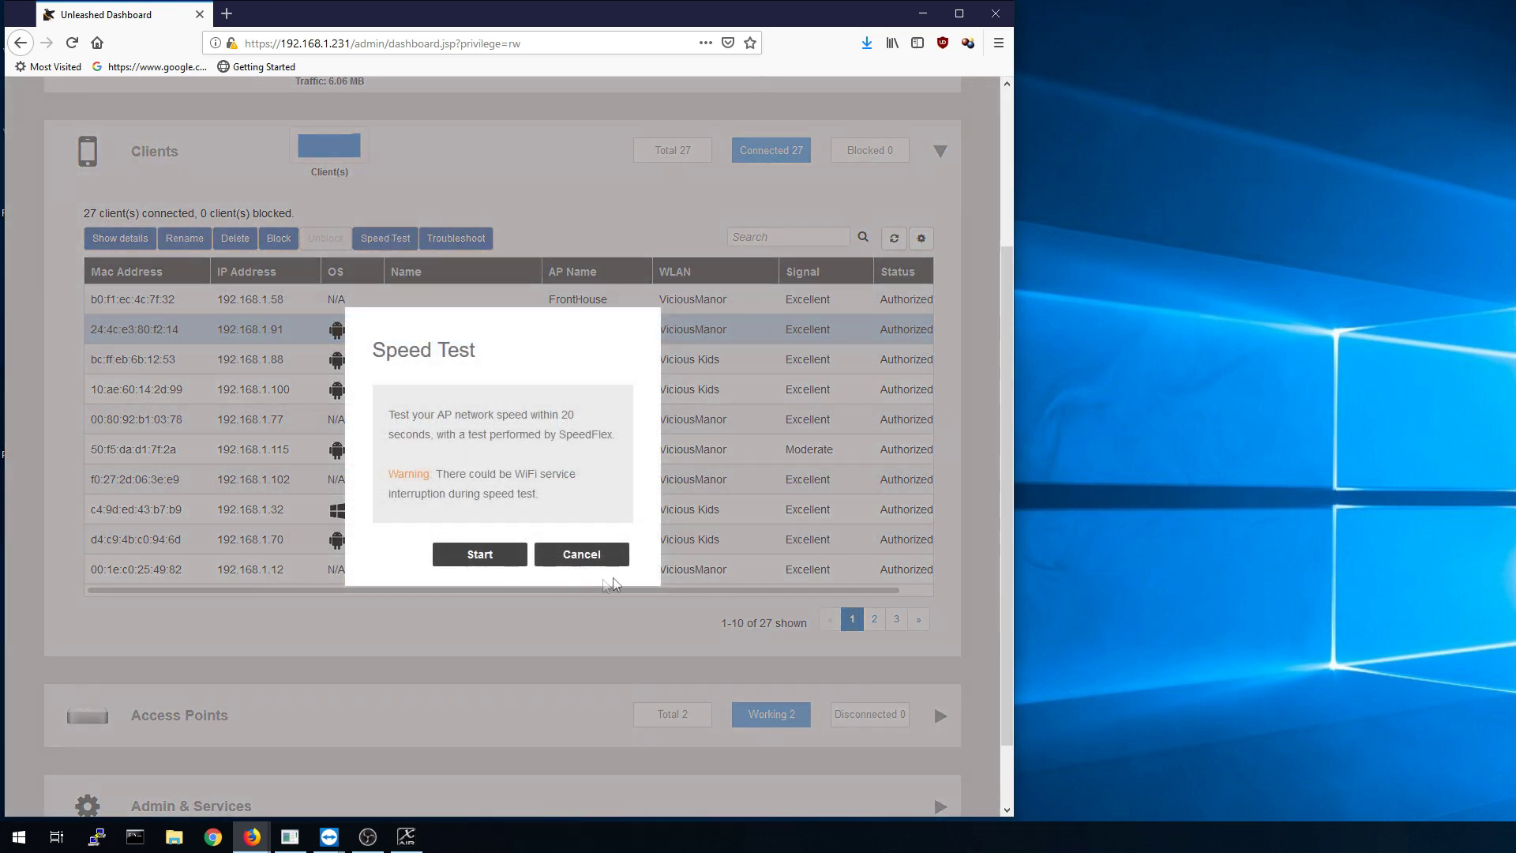
pyautogui.click(608, 562)
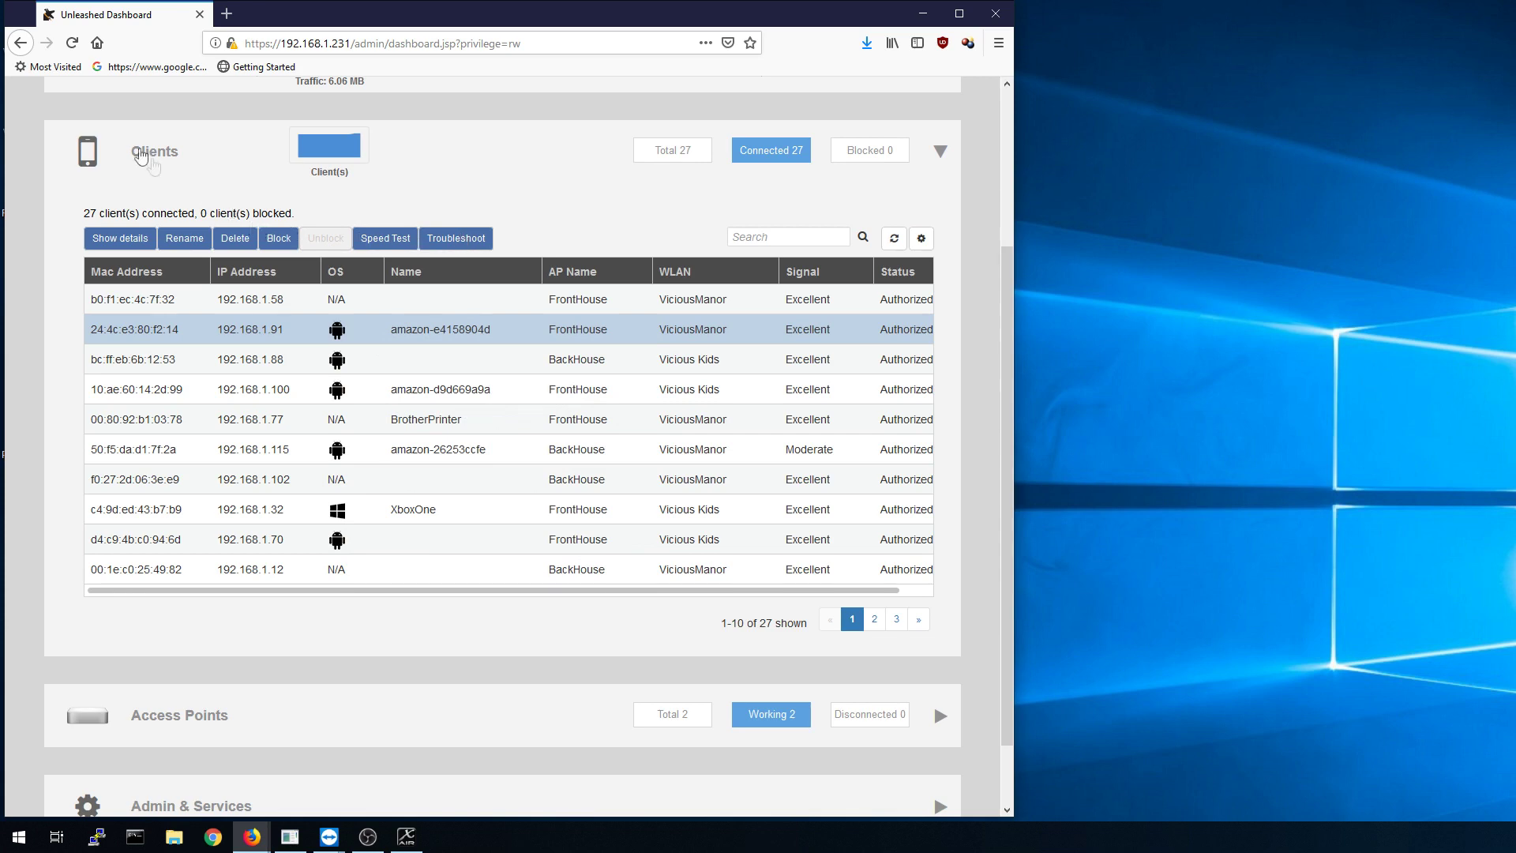
pyautogui.click(142, 155)
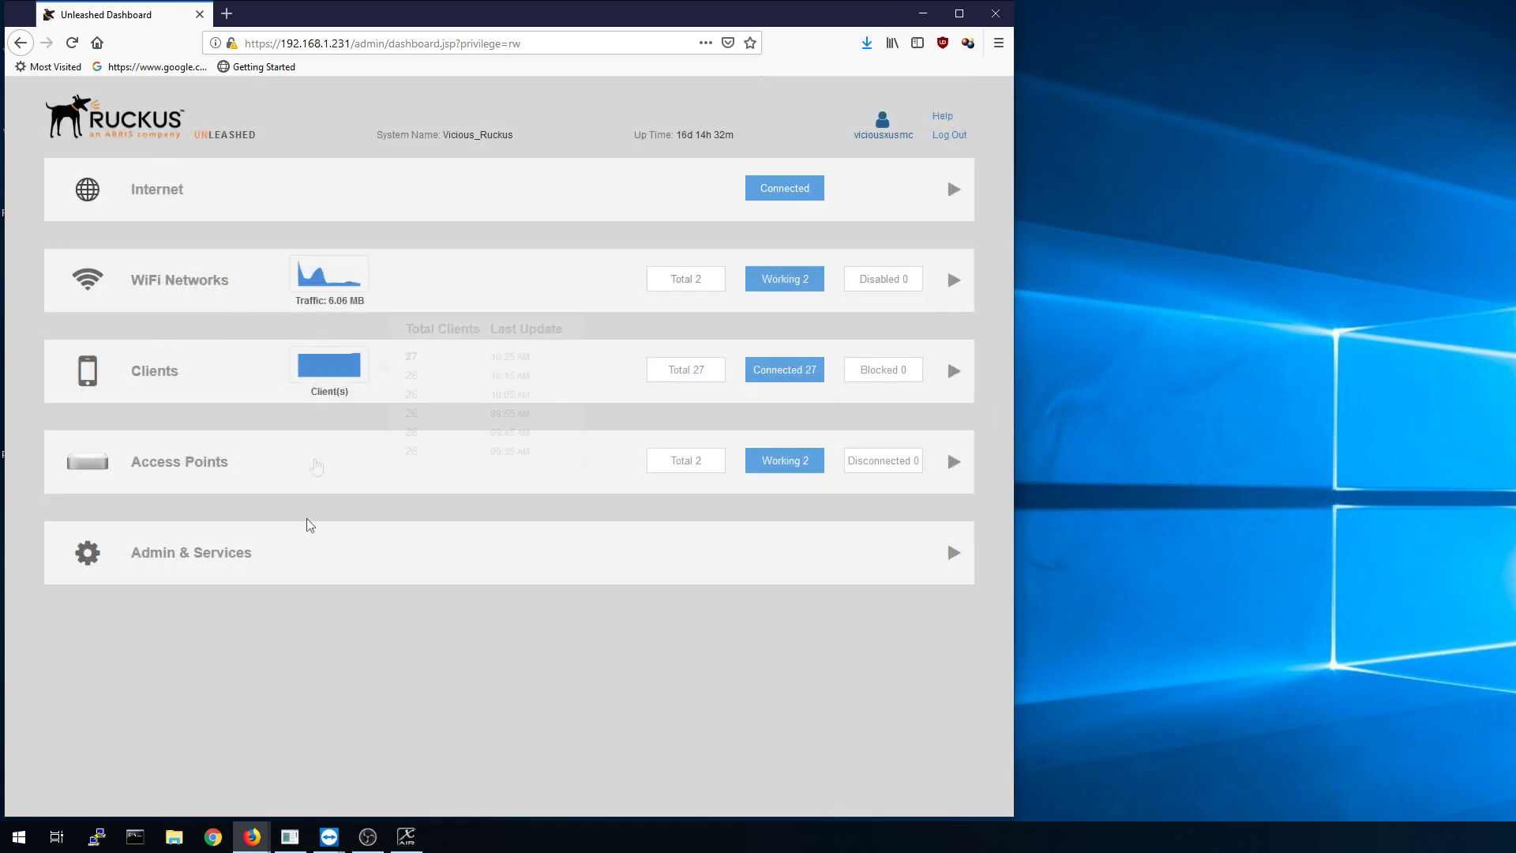
pyautogui.click(358, 464)
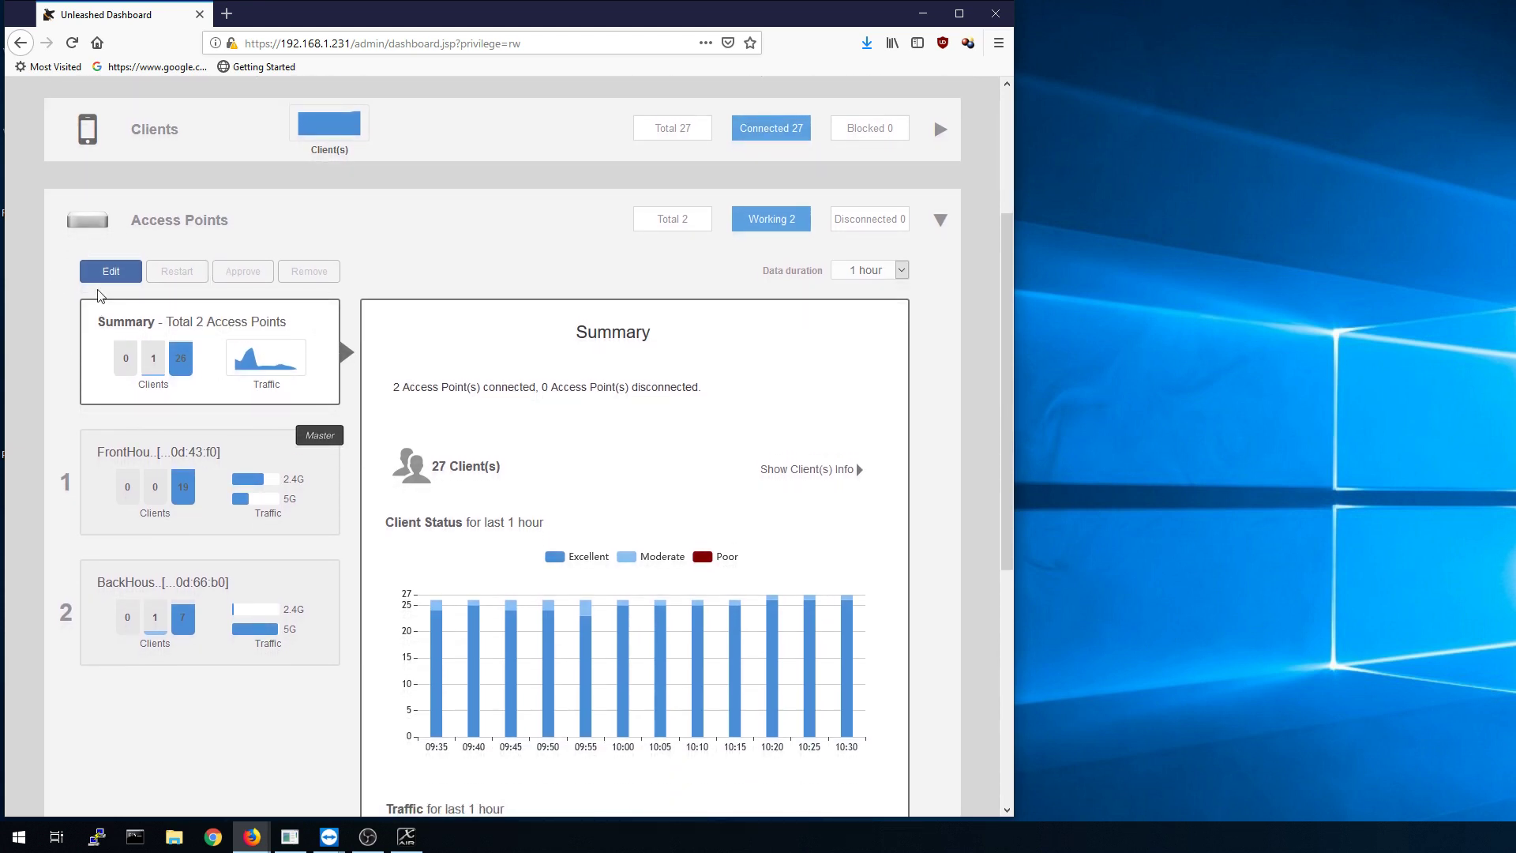
# Open and close the global radio settings, glance at FrontHouse, then return to the Summary
pyautogui.click(111, 272)
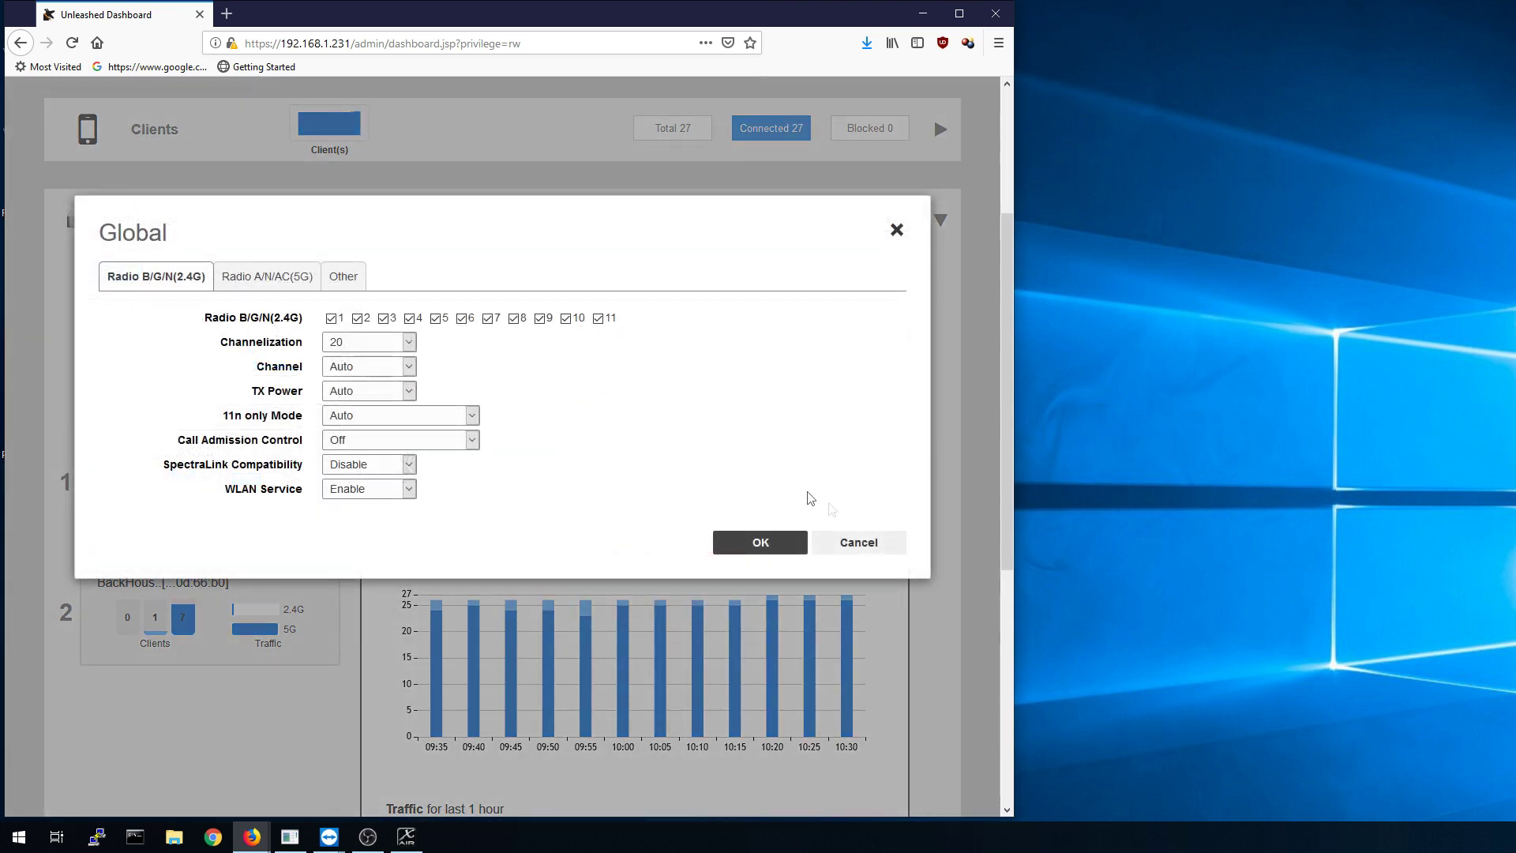
pyautogui.click(881, 541)
pyautogui.click(102, 520)
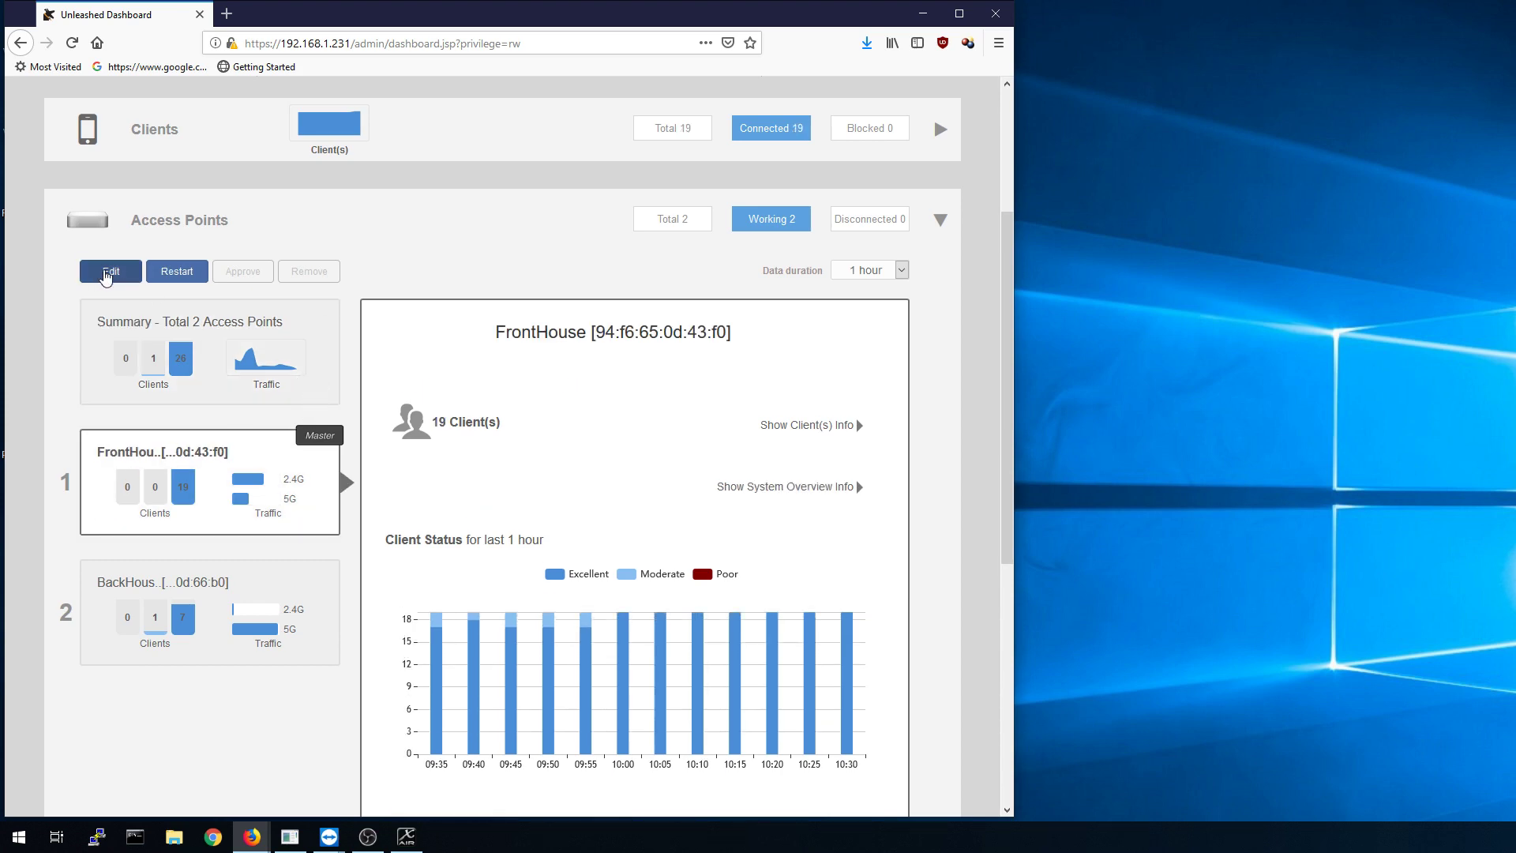
pyautogui.click(100, 320)
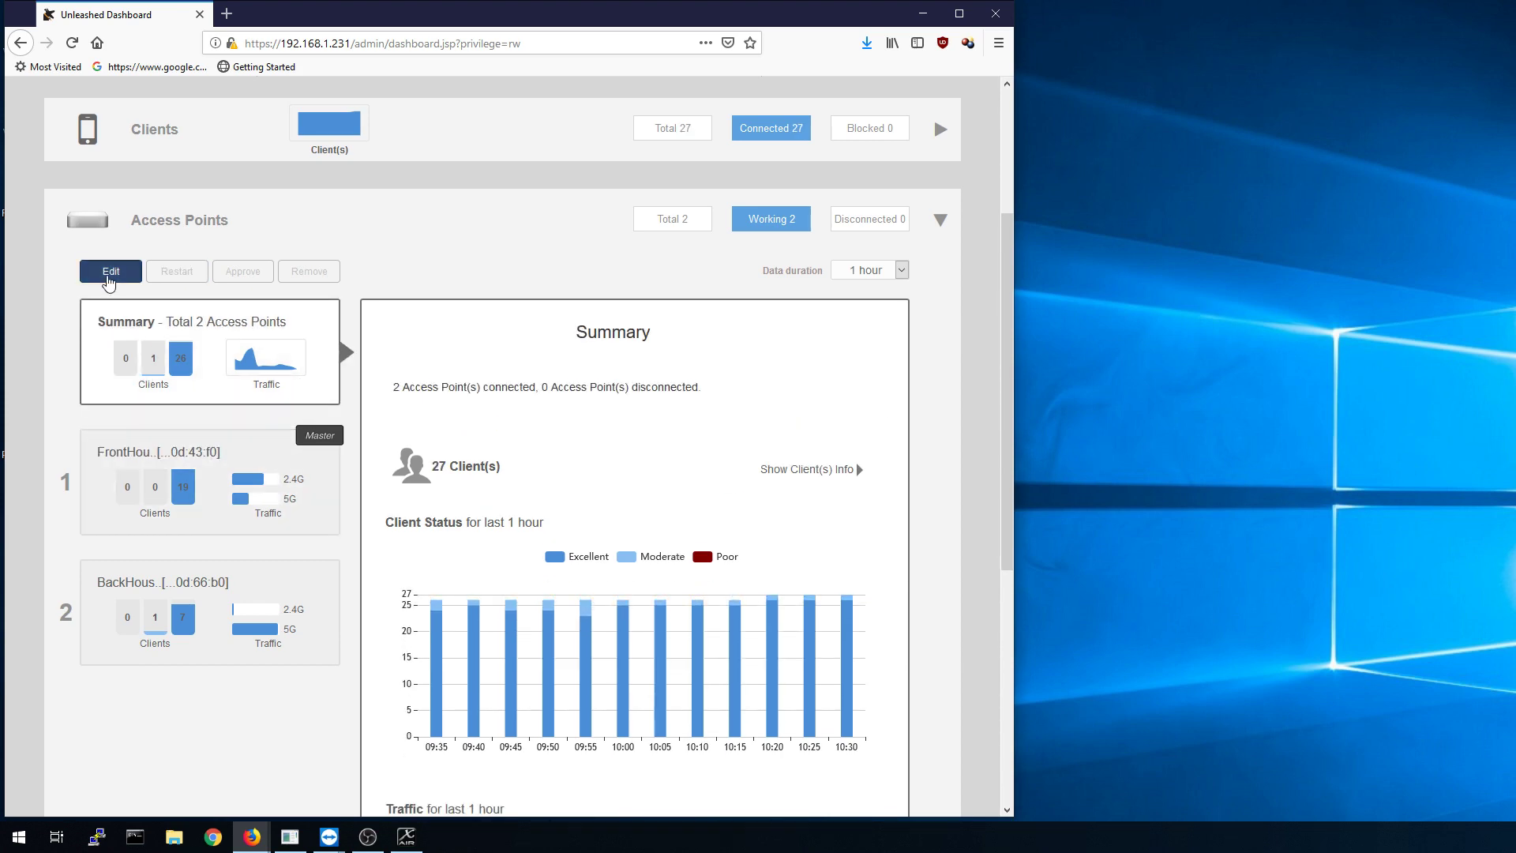
# Review the global 5G and Other access point settings without changes, then select FrontHouse
pyautogui.click(107, 271)
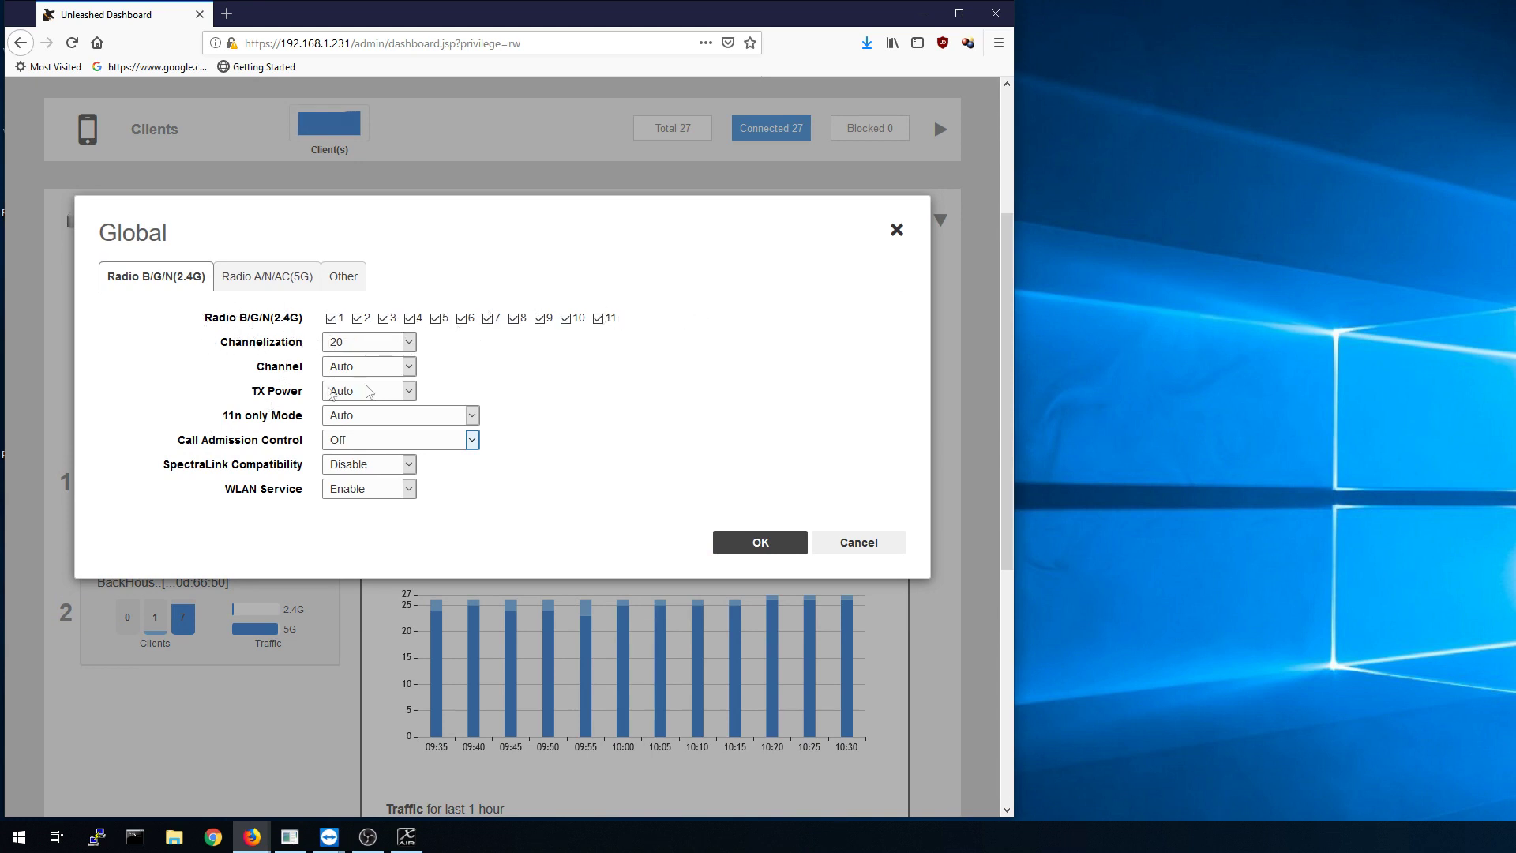
pyautogui.click(237, 282)
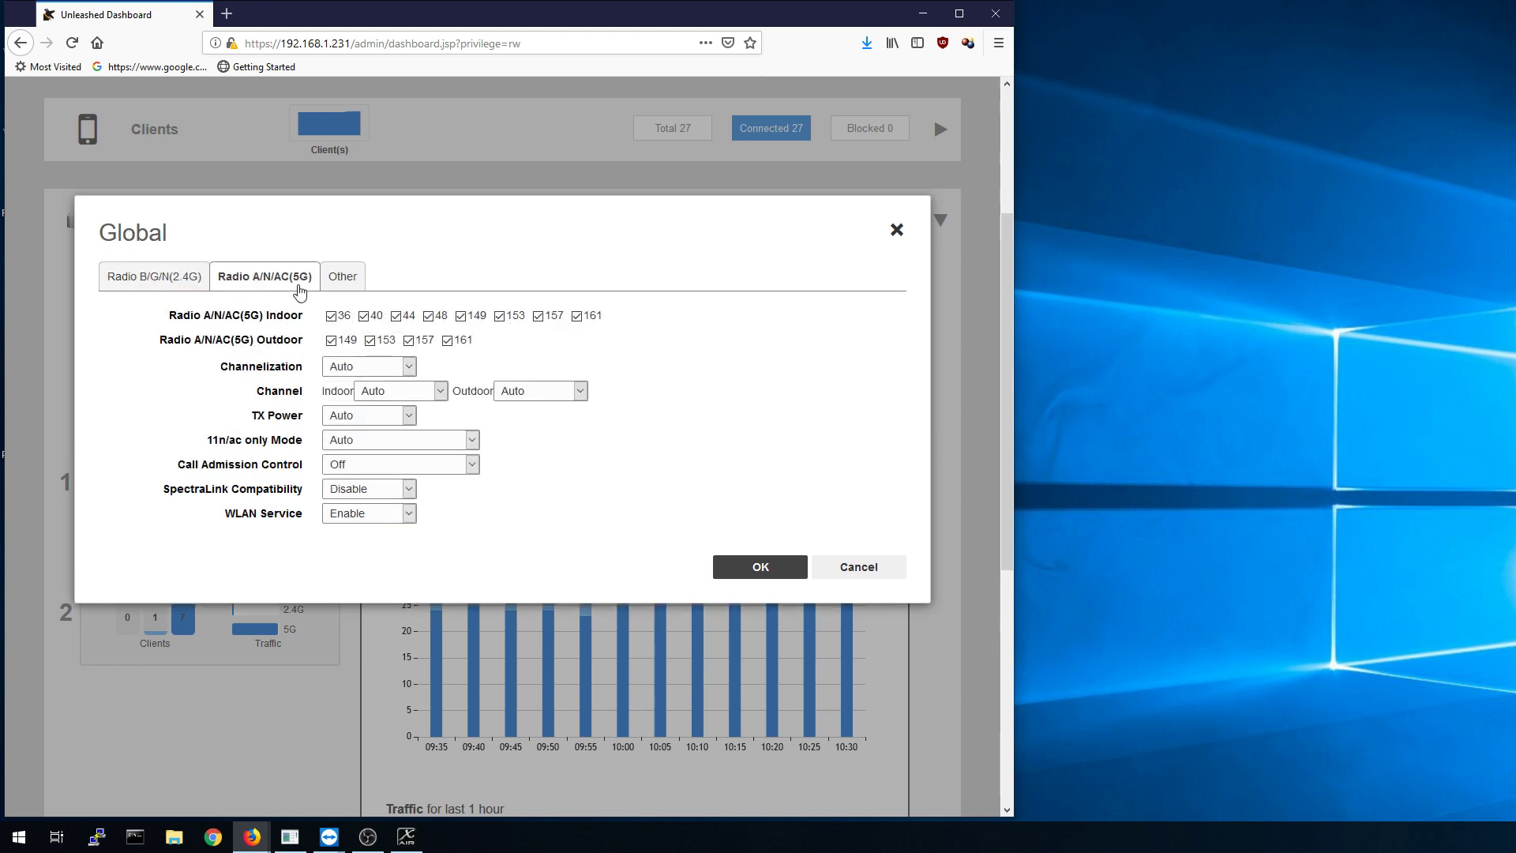
pyautogui.click(349, 286)
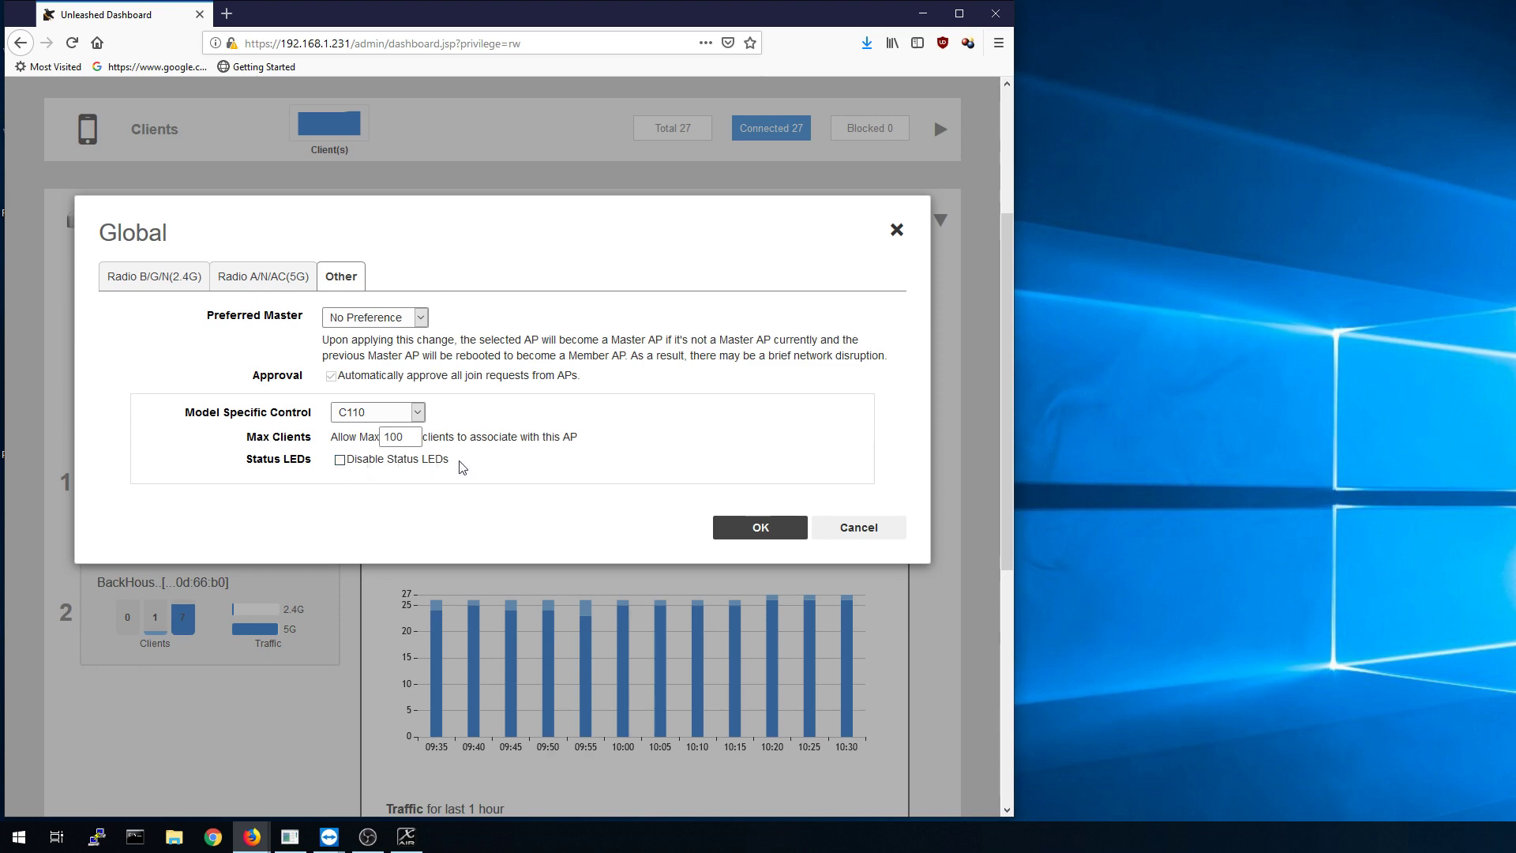
pyautogui.click(849, 527)
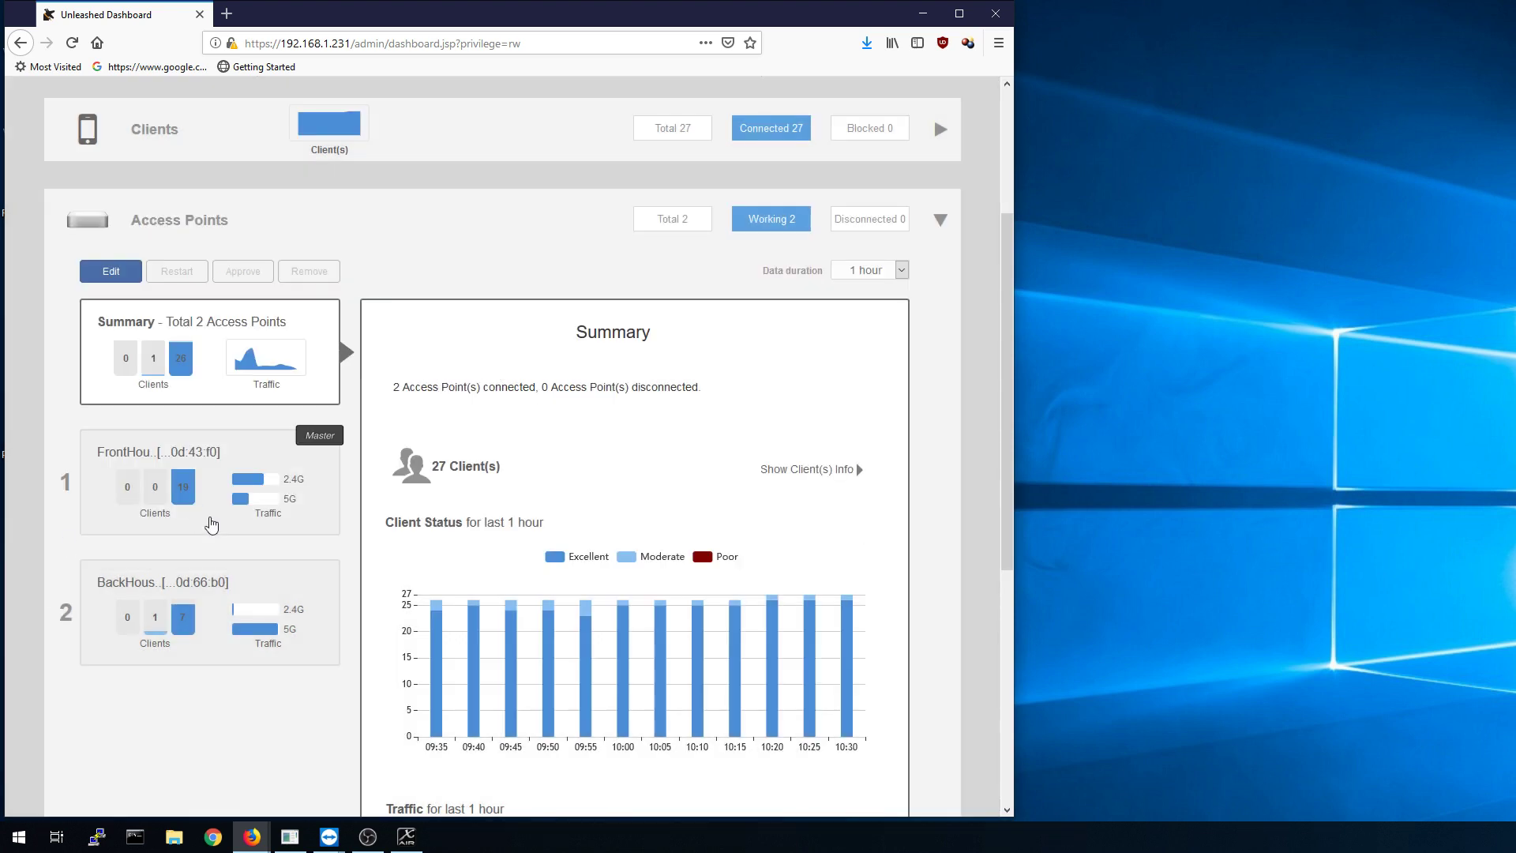
pyautogui.click(210, 524)
# Open FrontHouse's editor and view its 2.4G, 5G, Network and Other tabs
pyautogui.click(110, 273)
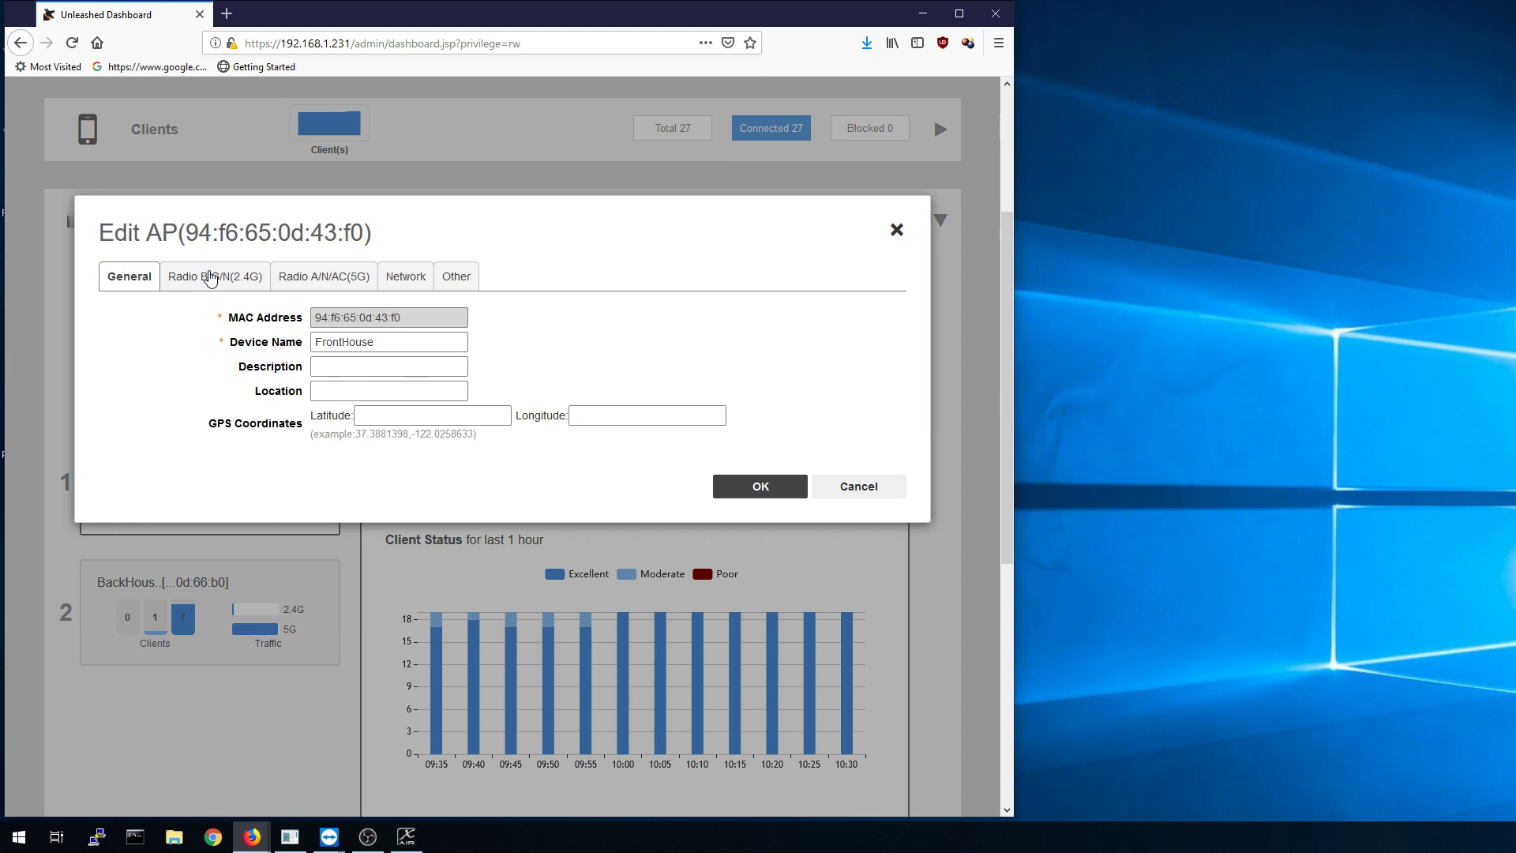
pyautogui.click(210, 276)
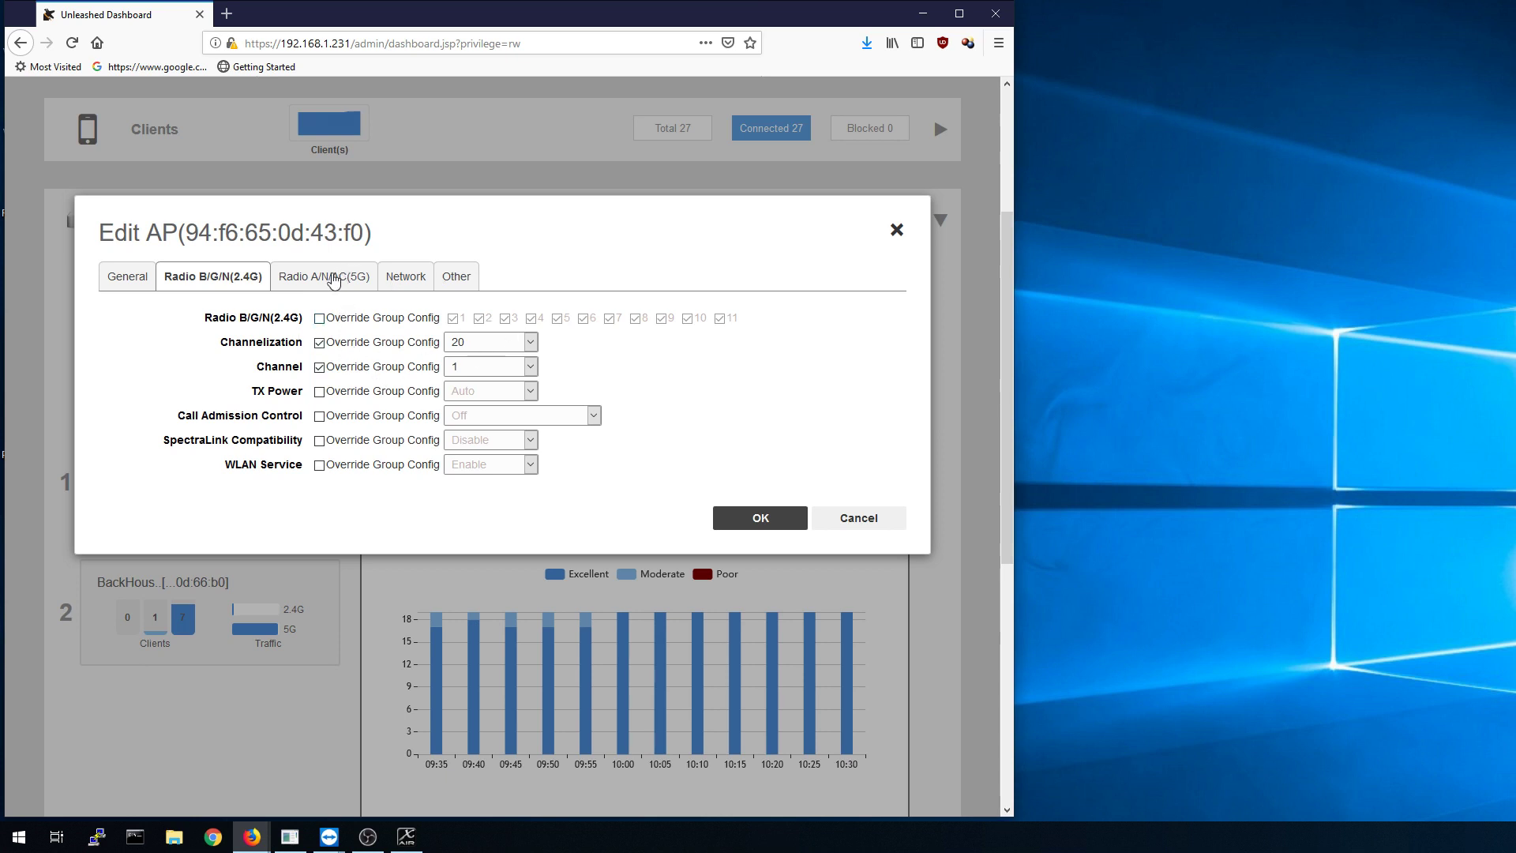
pyautogui.click(334, 281)
pyautogui.click(400, 282)
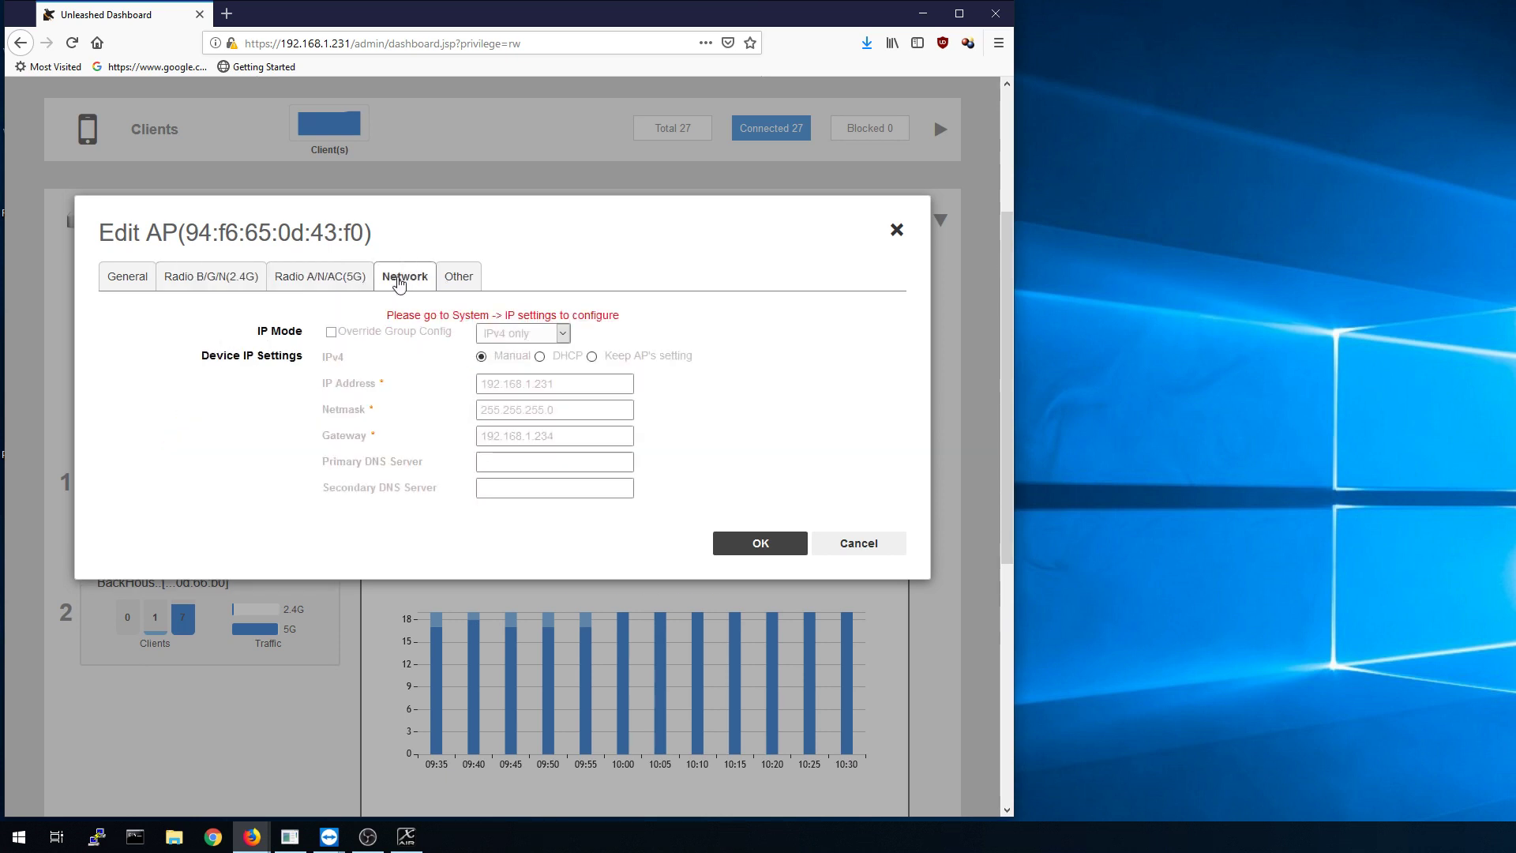
pyautogui.click(453, 283)
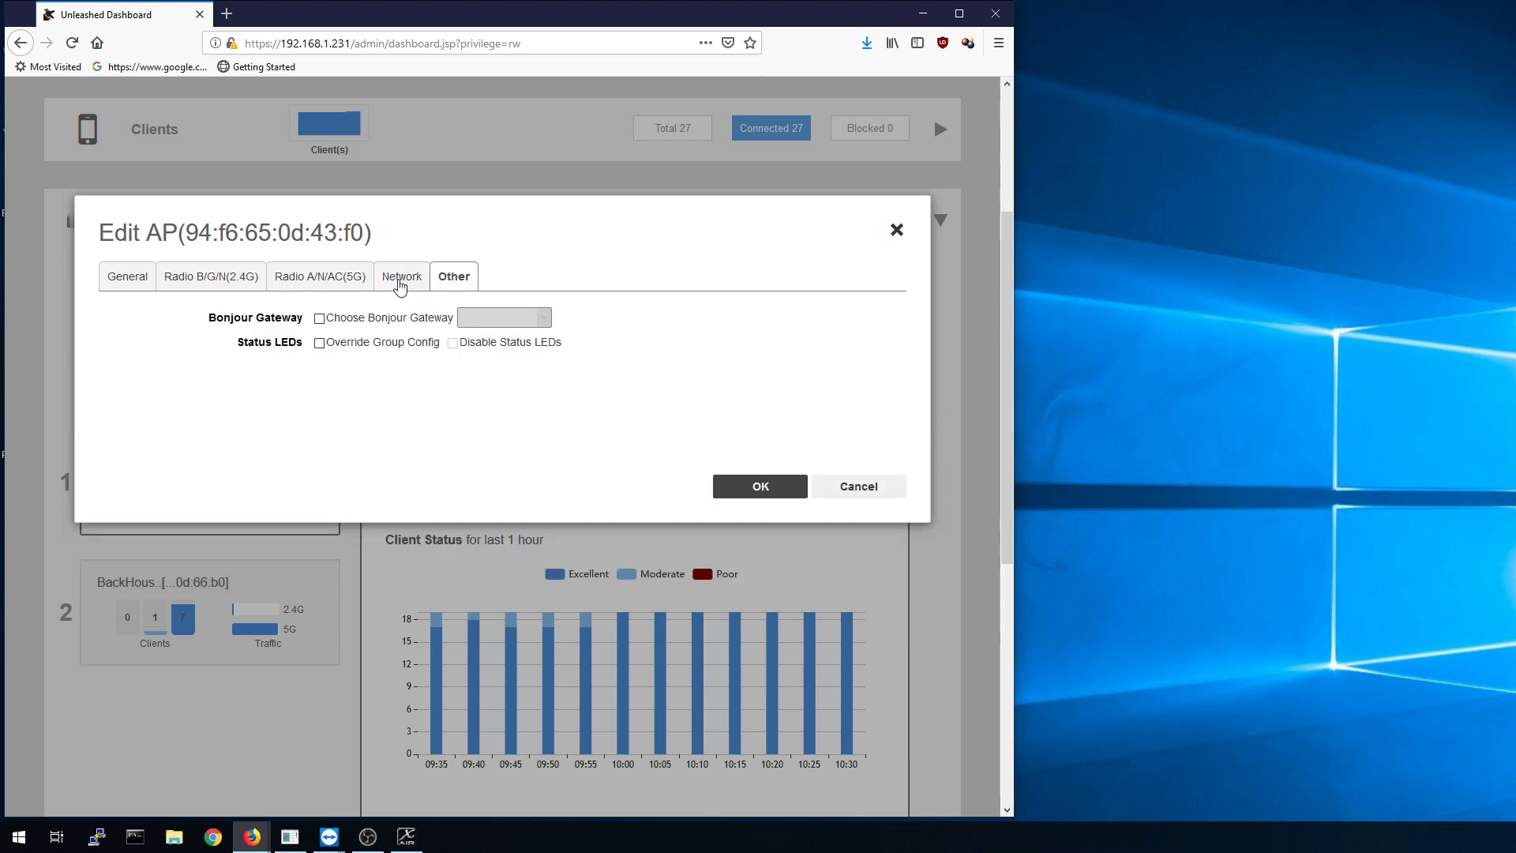
# Step back through the tabs to General, cancel without saving, and collapse Access Points
pyautogui.click(400, 280)
pyautogui.click(320, 278)
pyautogui.click(211, 278)
pyautogui.click(127, 278)
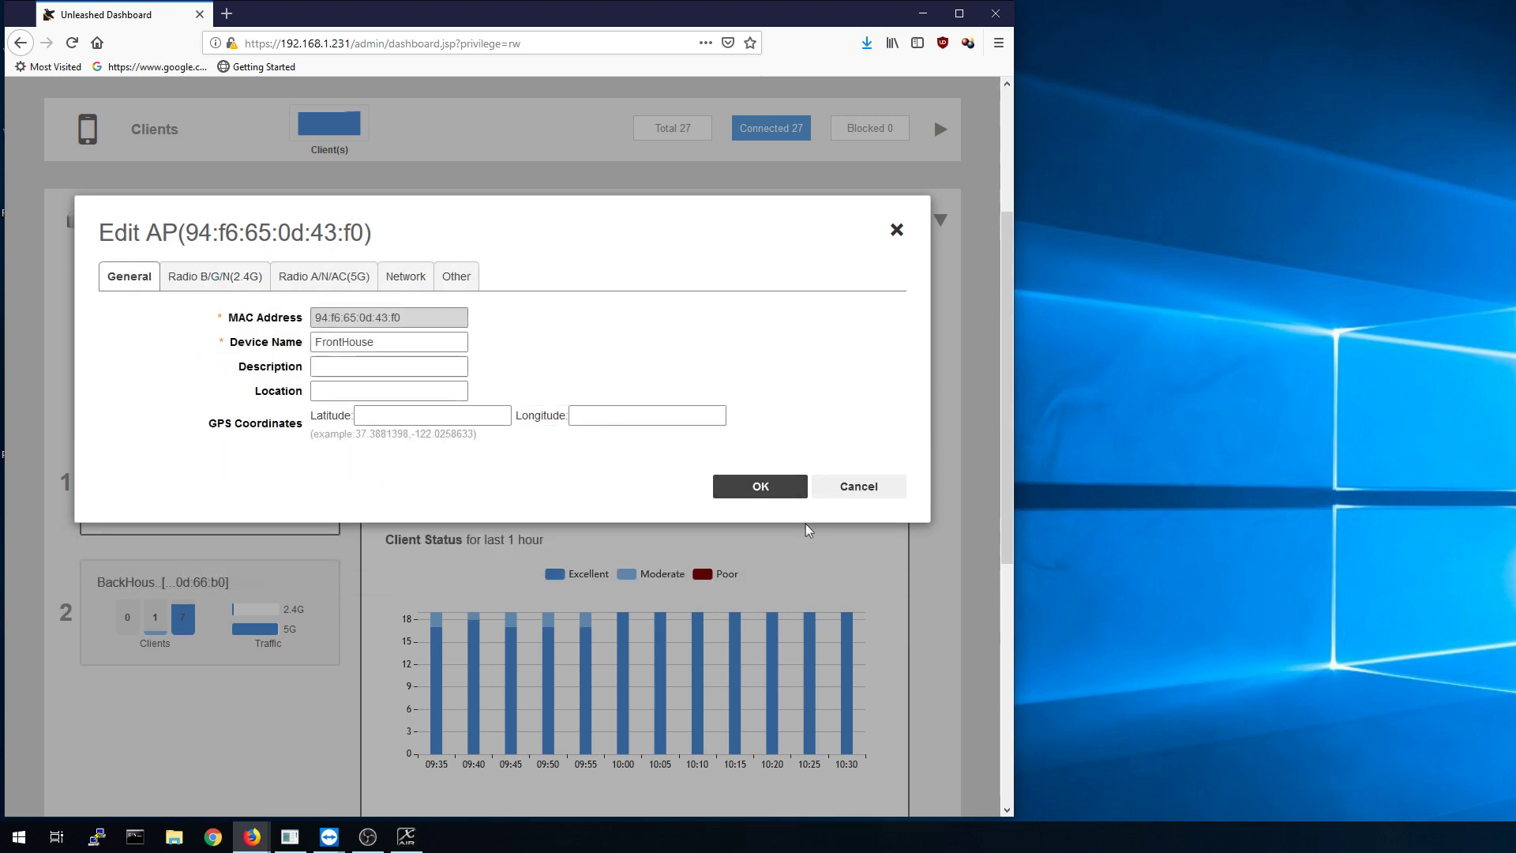
pyautogui.click(865, 487)
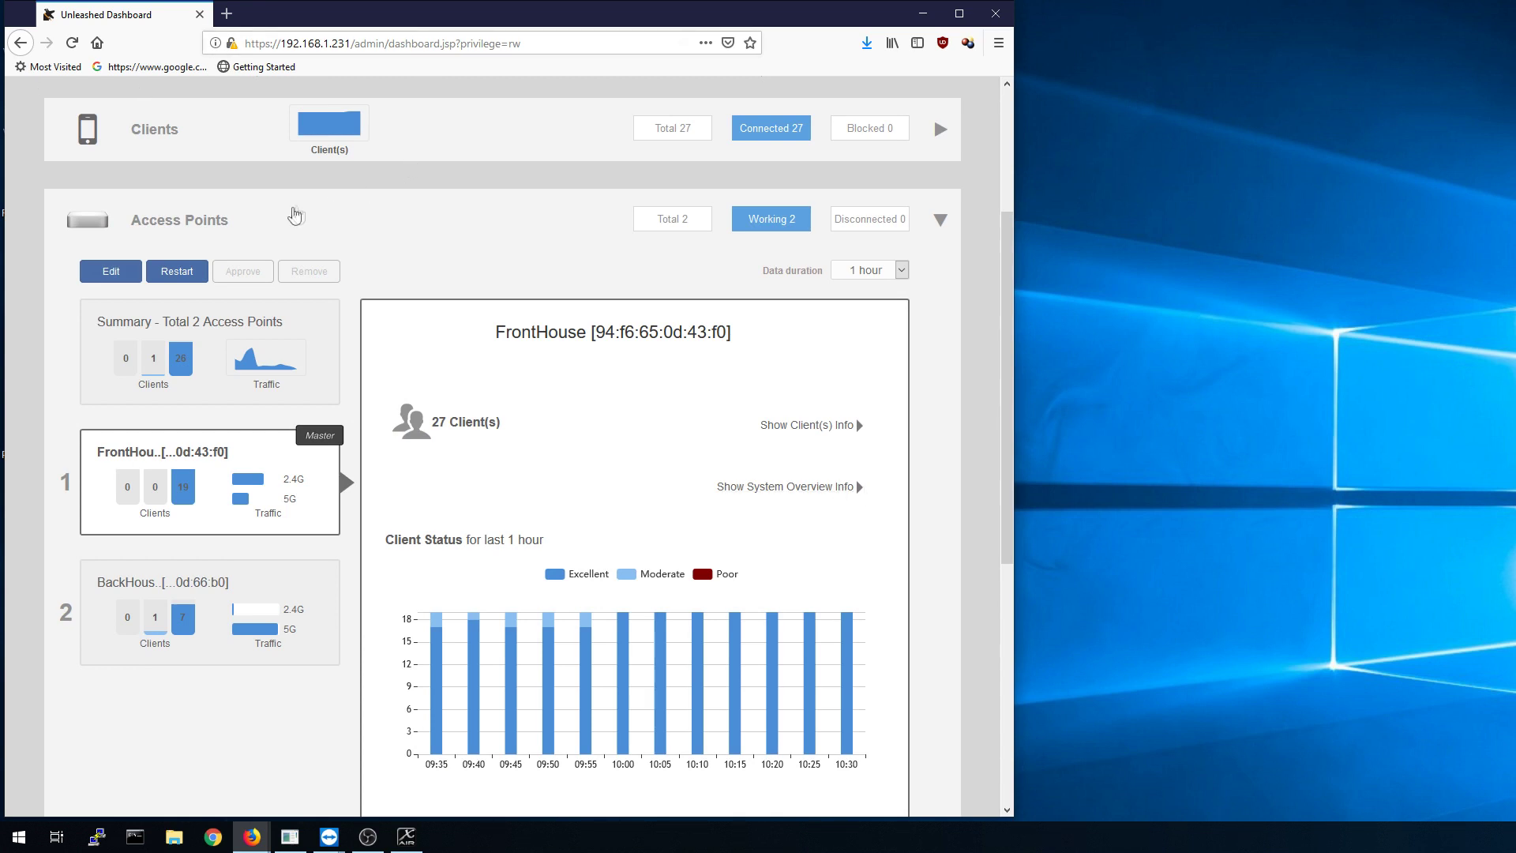
pyautogui.click(417, 221)
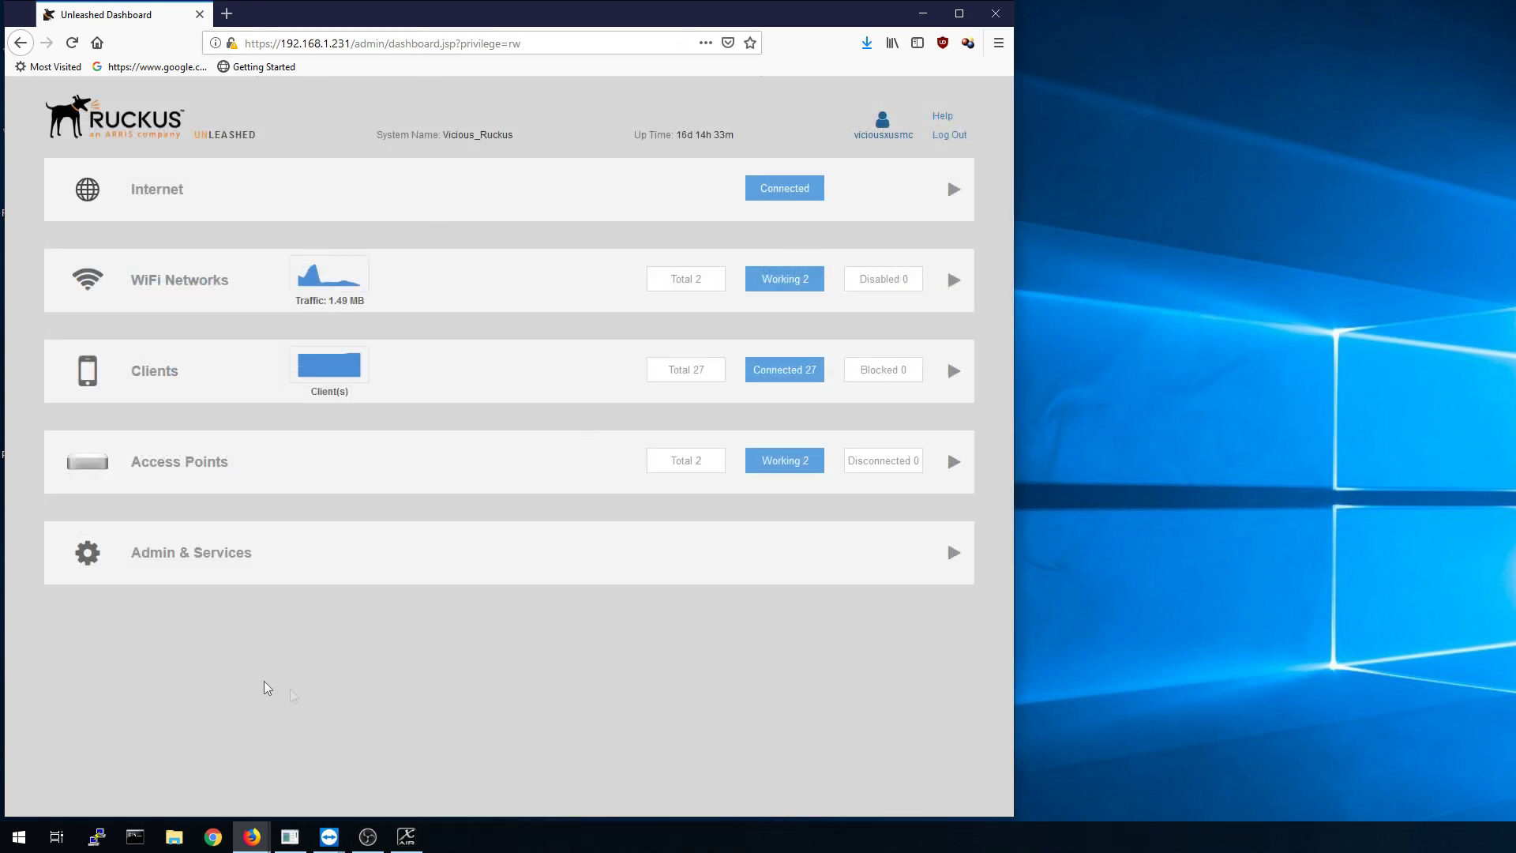
# Expand Admin & Services and review System Info (Vicious_Ruckus, 200.6.10.1.312), Email Server and SMS settings
pyautogui.click(393, 549)
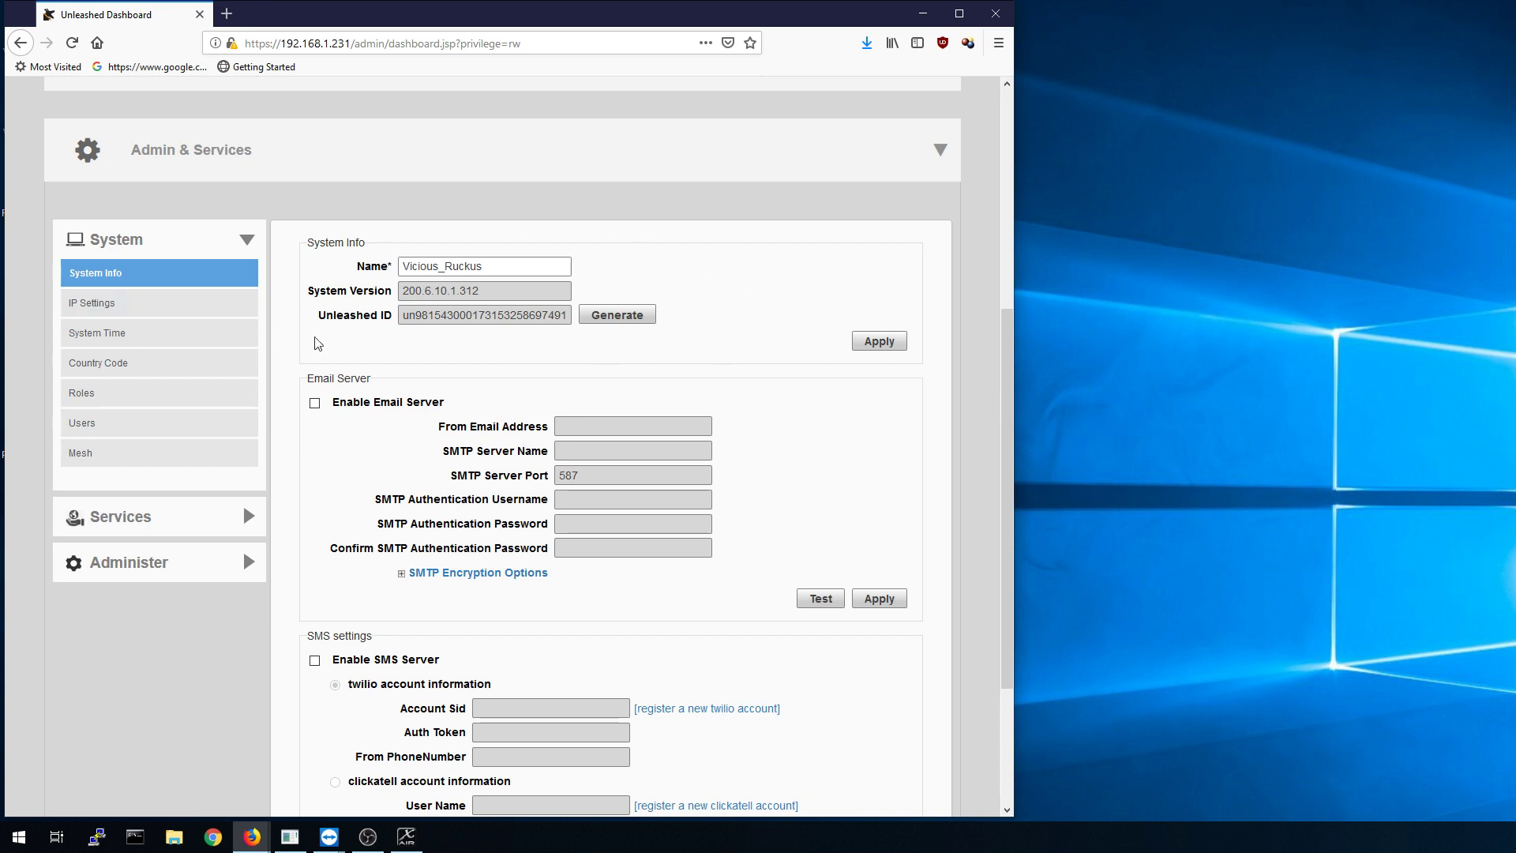
pyautogui.scroll(-1, 796, 334)
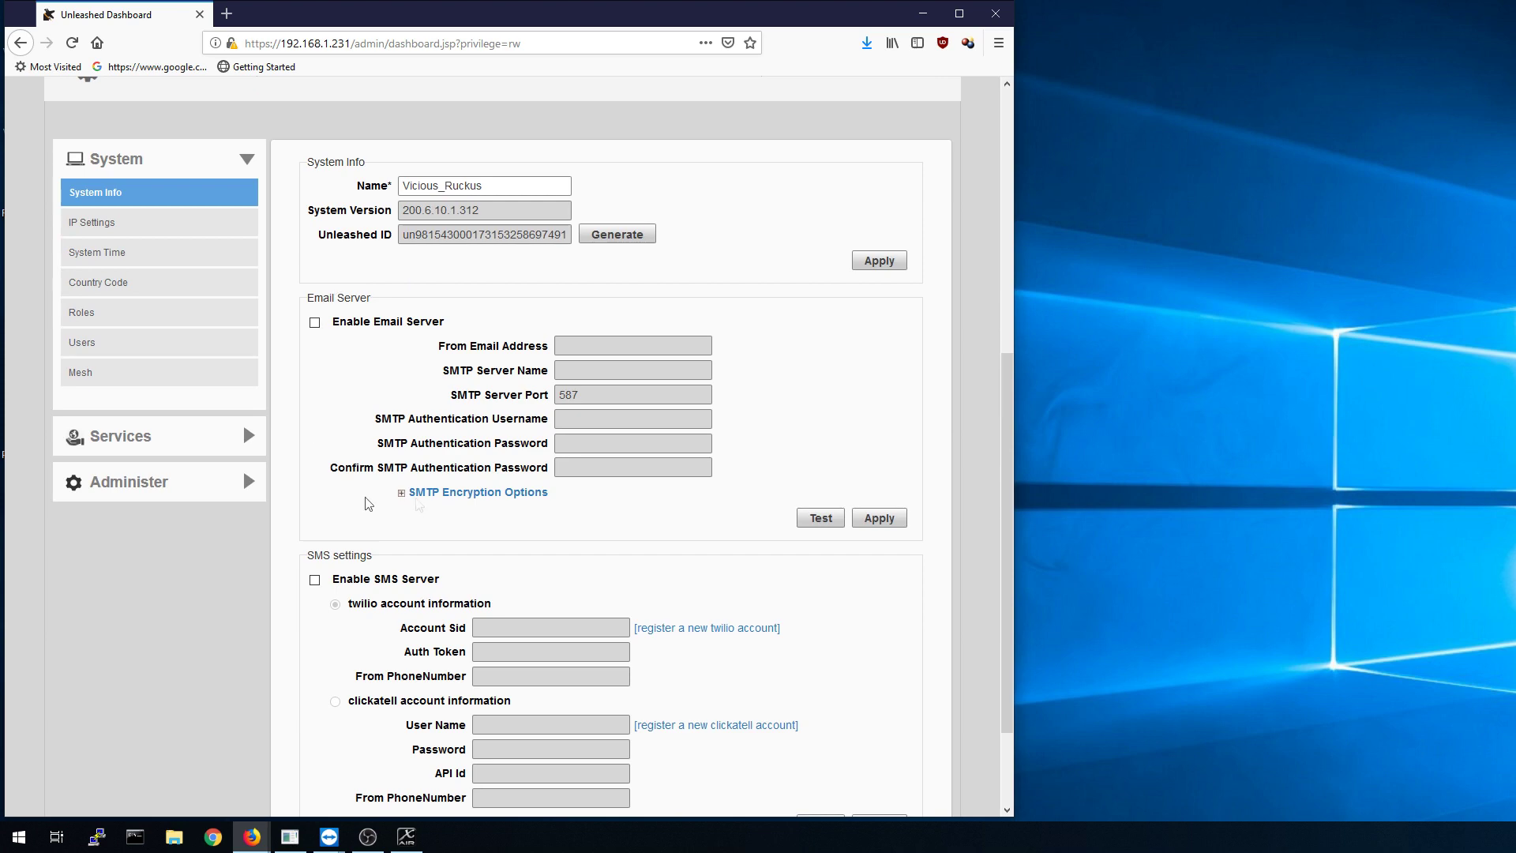
pyautogui.scroll(-2, 411, 420)
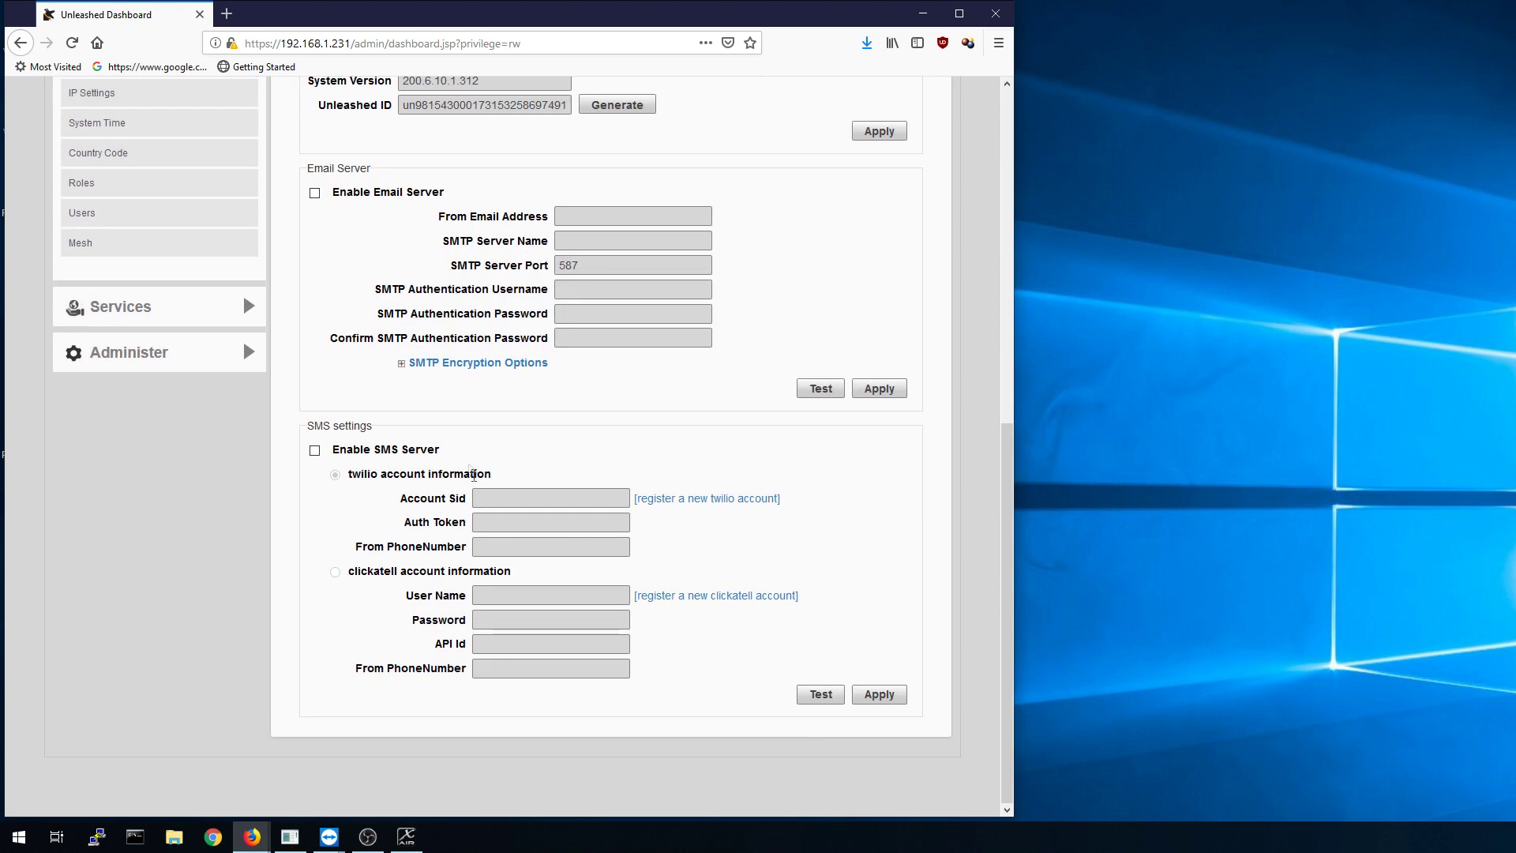
pyautogui.scroll(1, 376, 604)
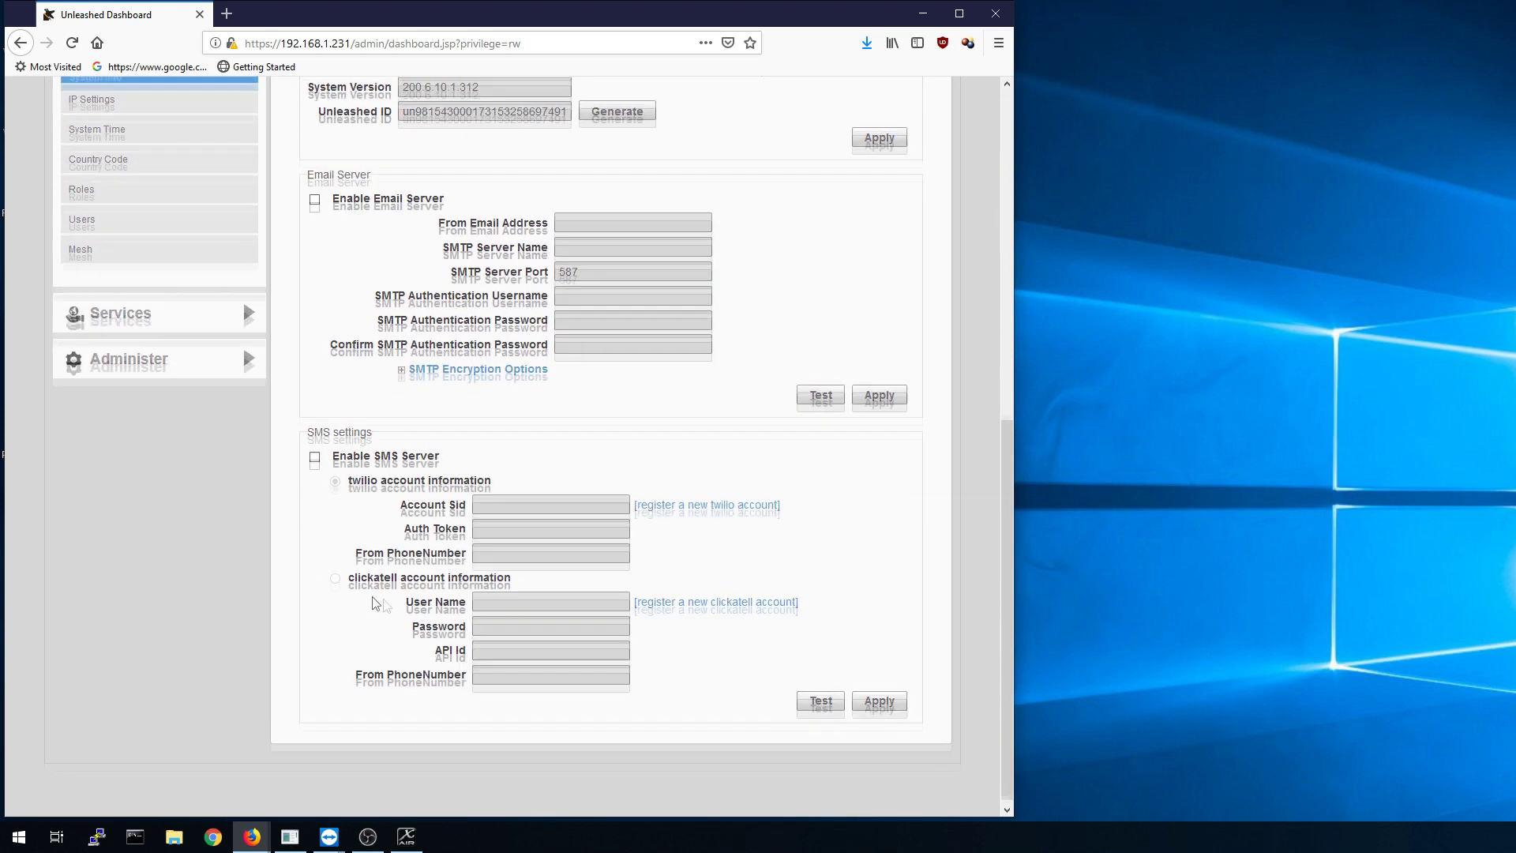
# Open the IP Settings page and scroll through its settings
pyautogui.click(129, 177)
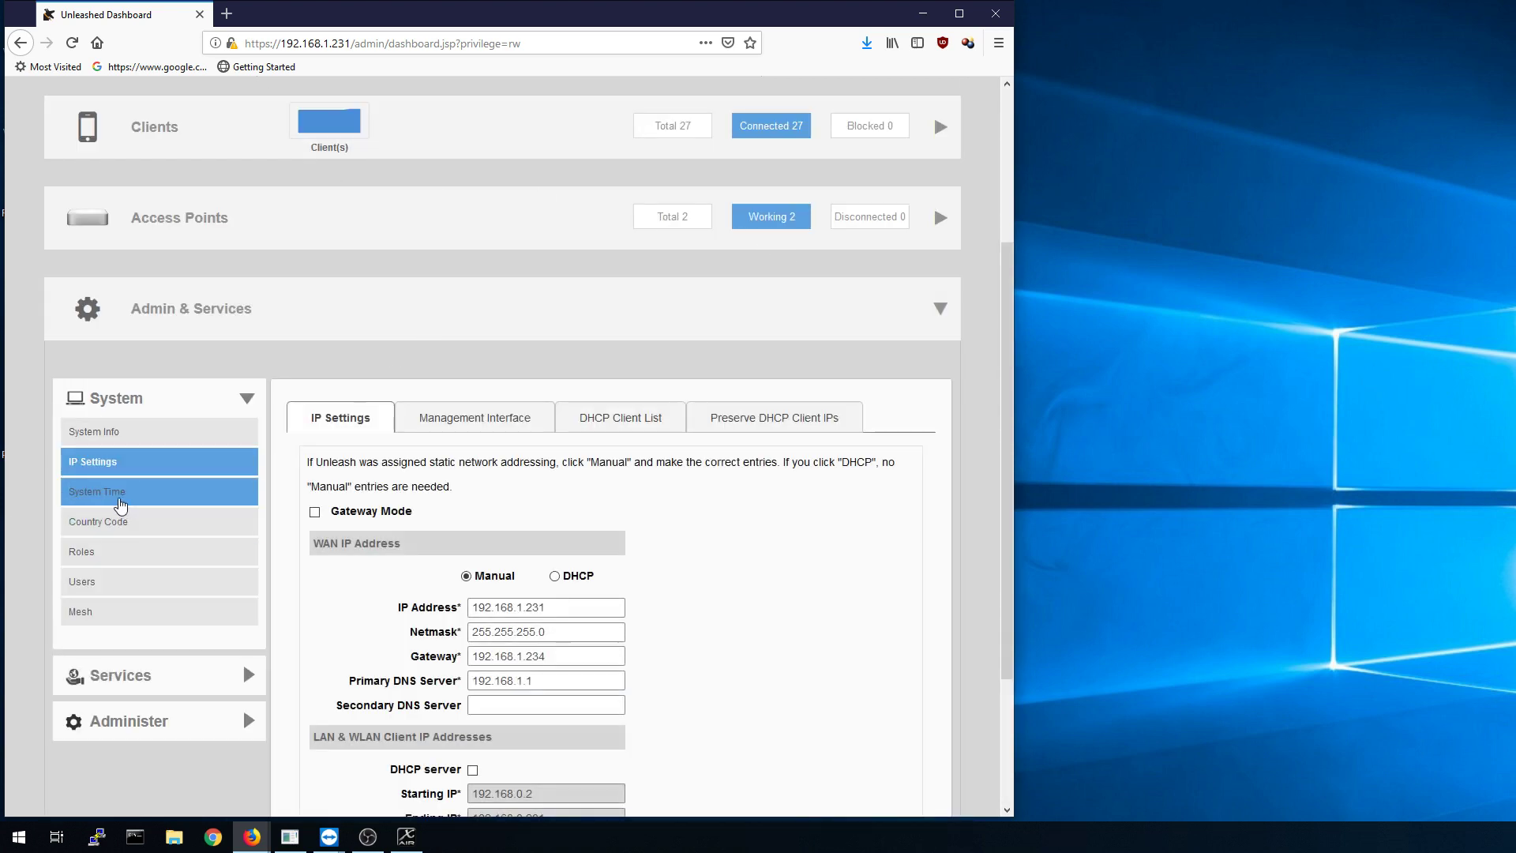
pyautogui.scroll(-2, 759, 438)
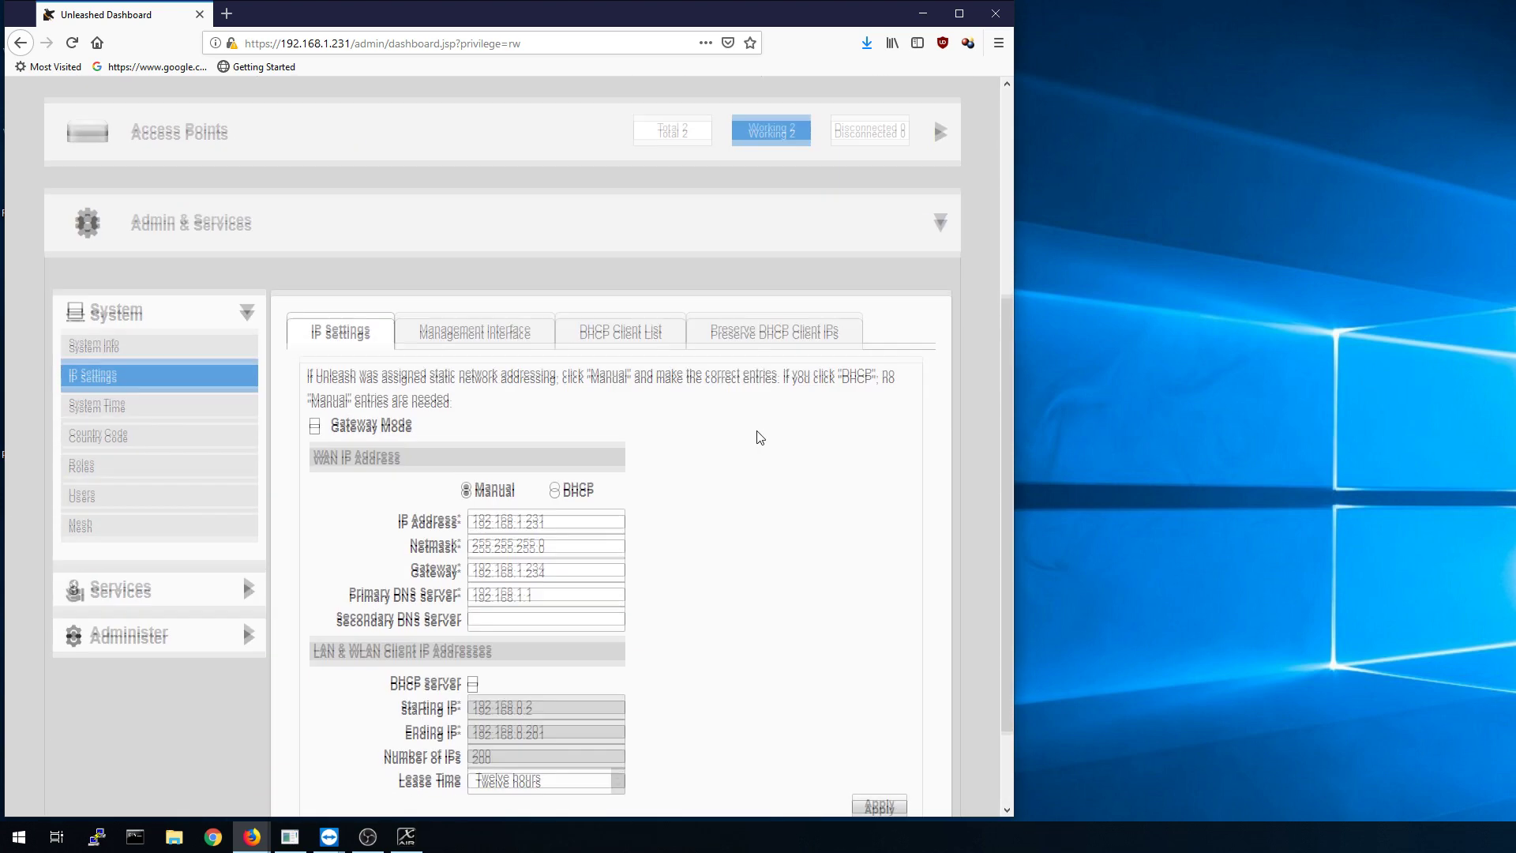
pyautogui.scroll(-2, 760, 437)
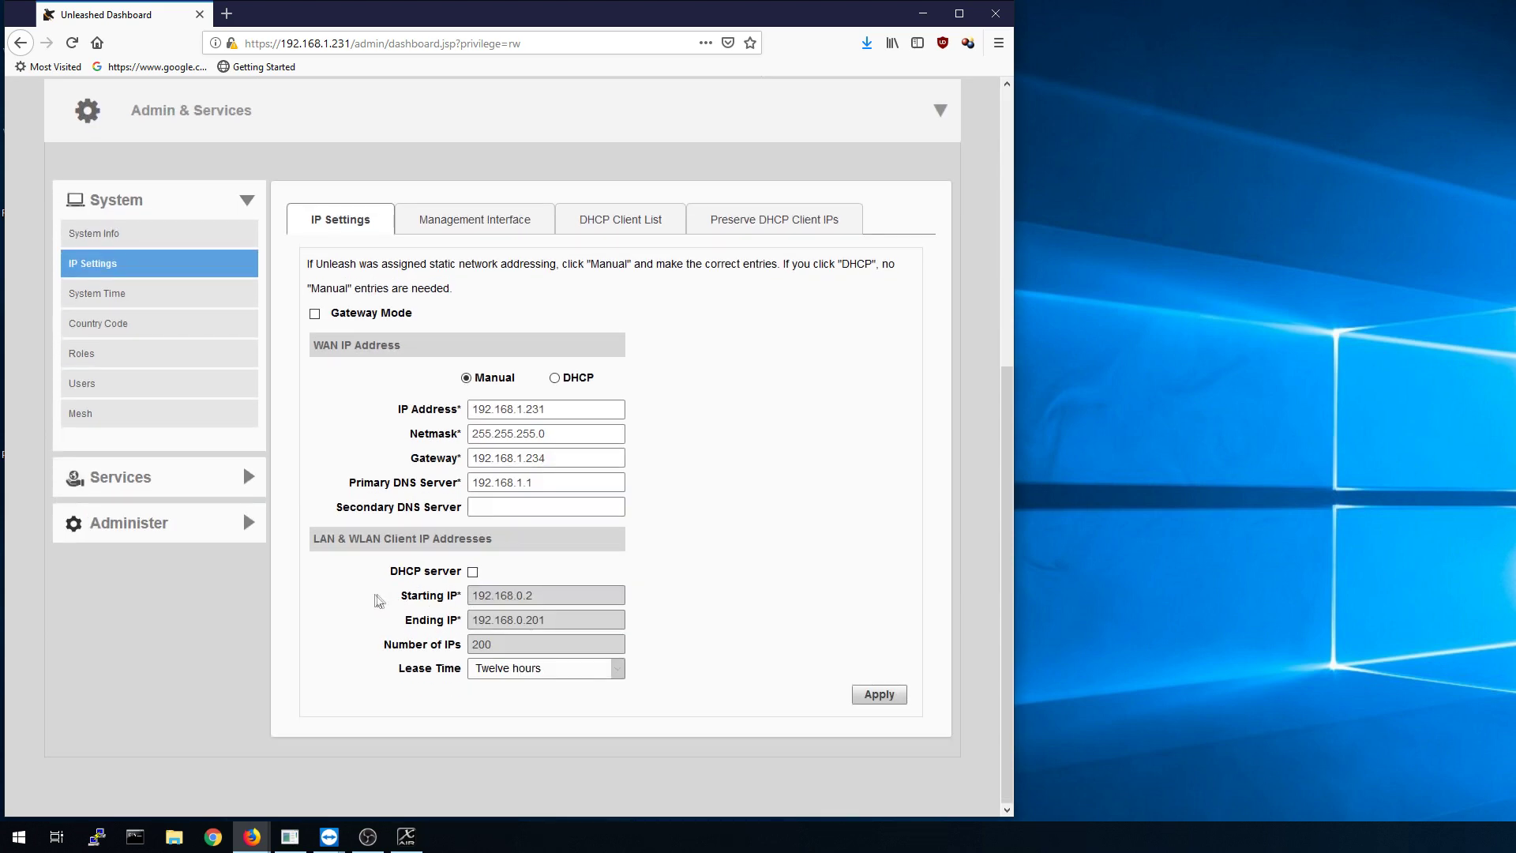
# View the Management Interface, DHCP Client List and Preserve DHCP Client IPs tabs, ending on System Time
pyautogui.click(481, 220)
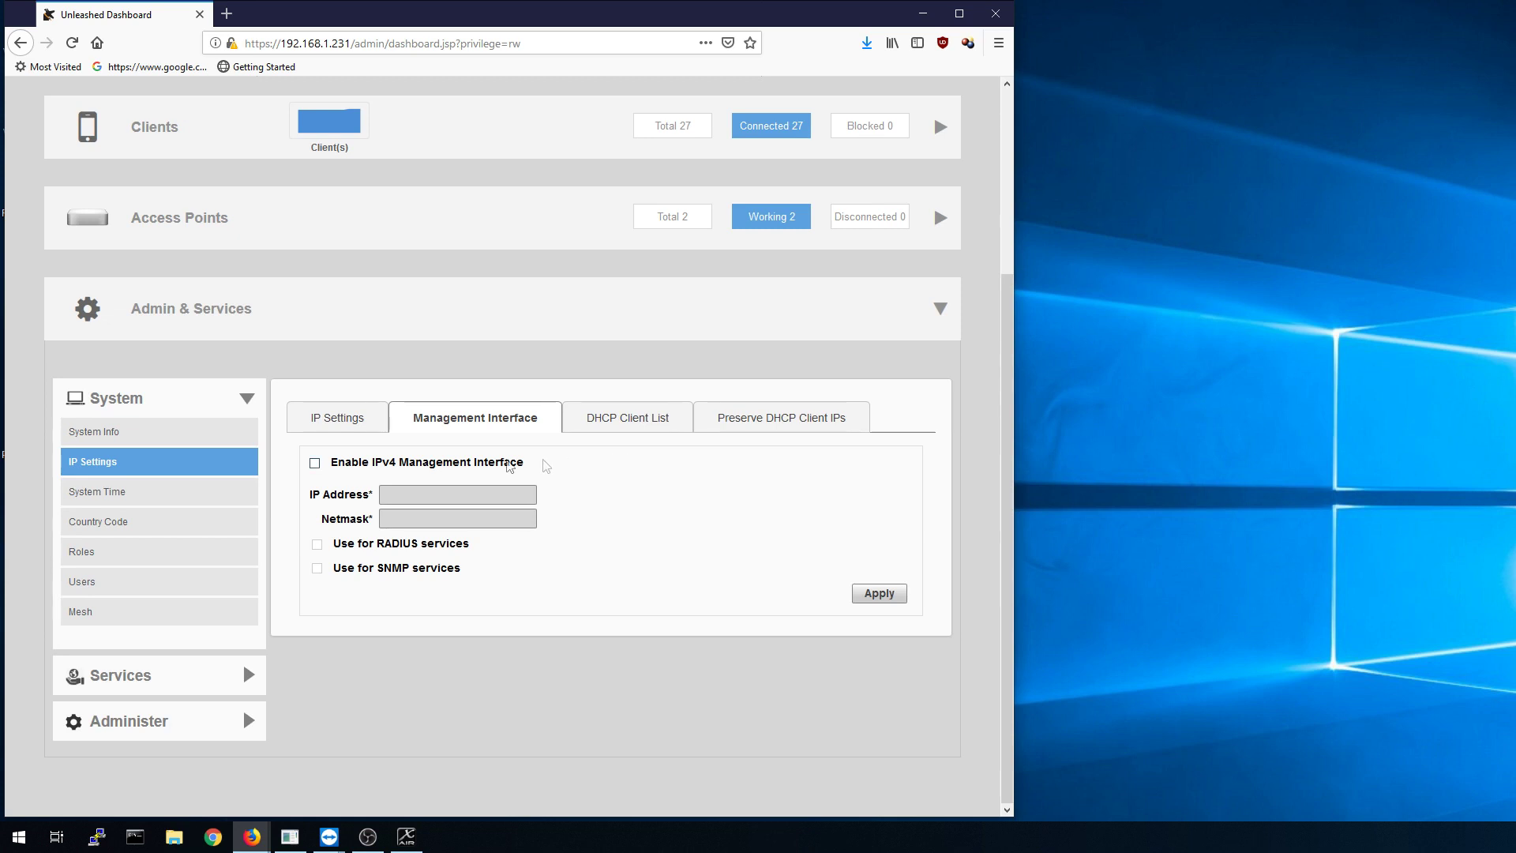
pyautogui.click(646, 426)
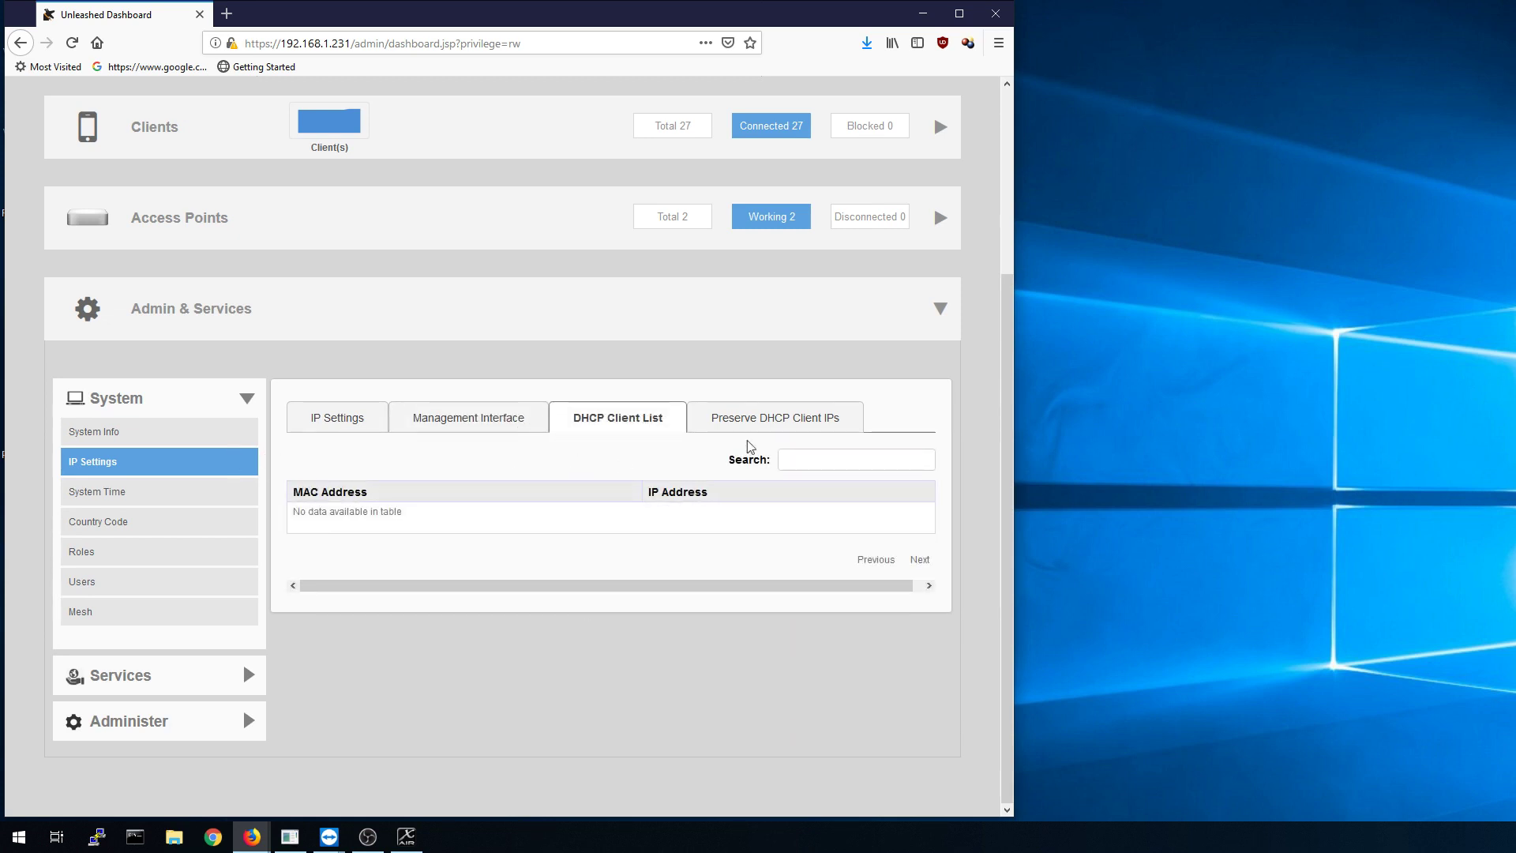
pyautogui.click(790, 419)
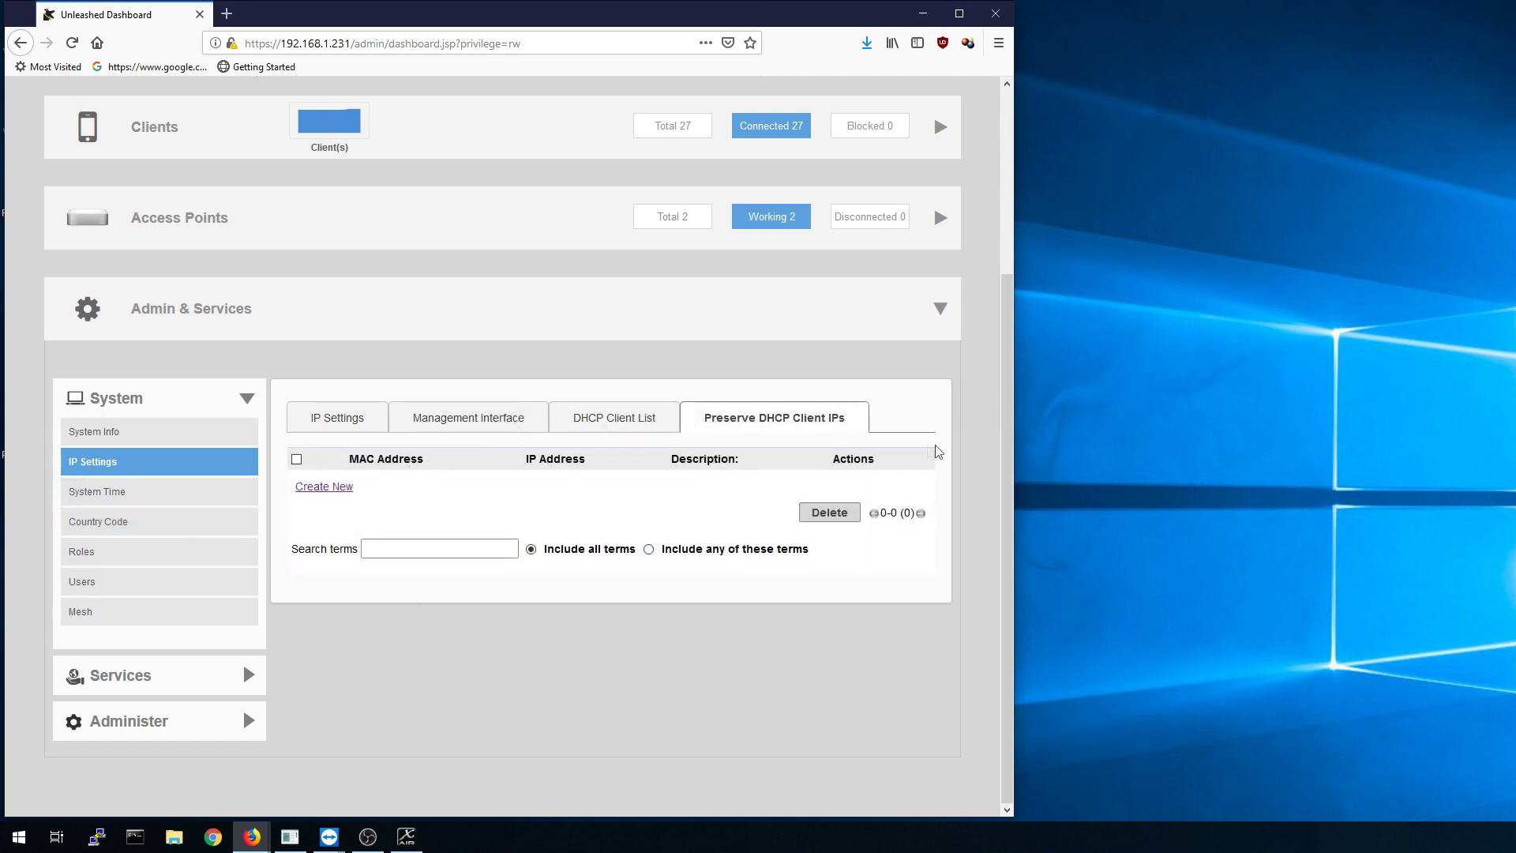
pyautogui.click(604, 419)
pyautogui.click(169, 505)
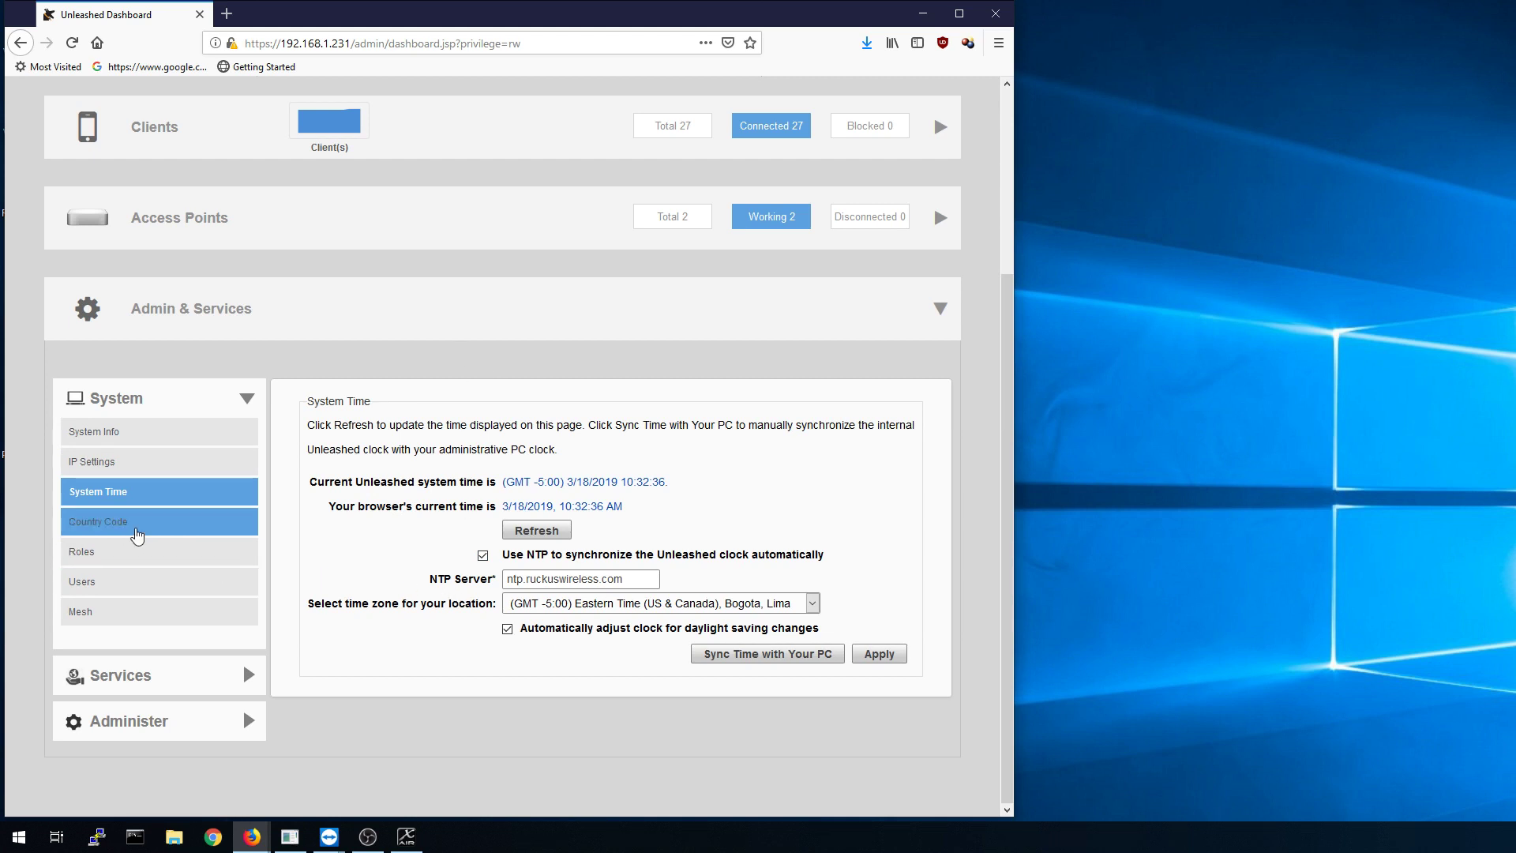
# Visit Country Code, Roles and the empty Users database, ending on the disabled Mesh Settings
pyautogui.click(138, 535)
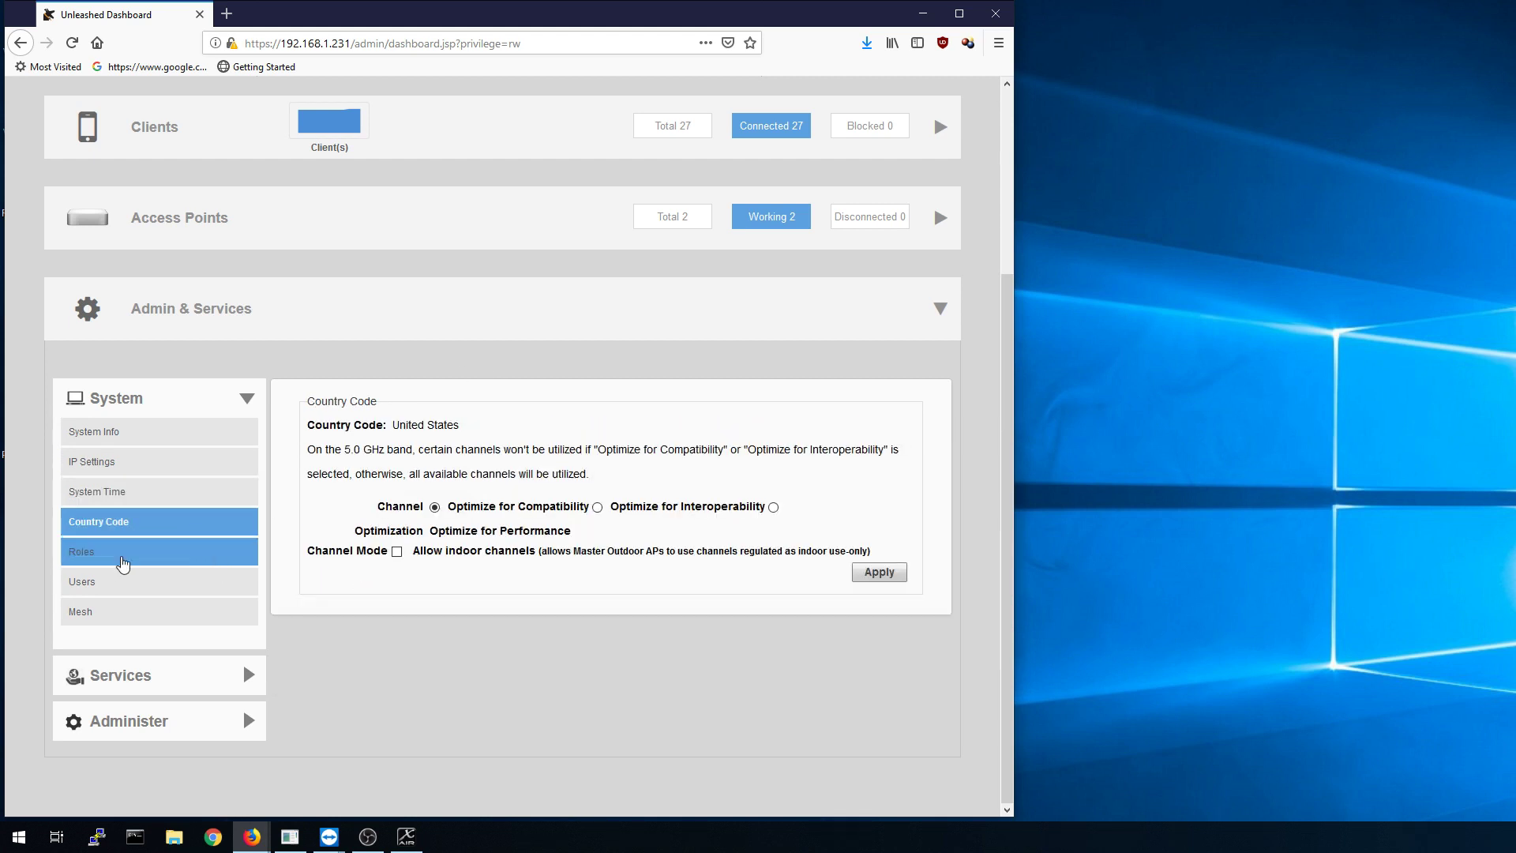
pyautogui.click(122, 562)
pyautogui.click(105, 583)
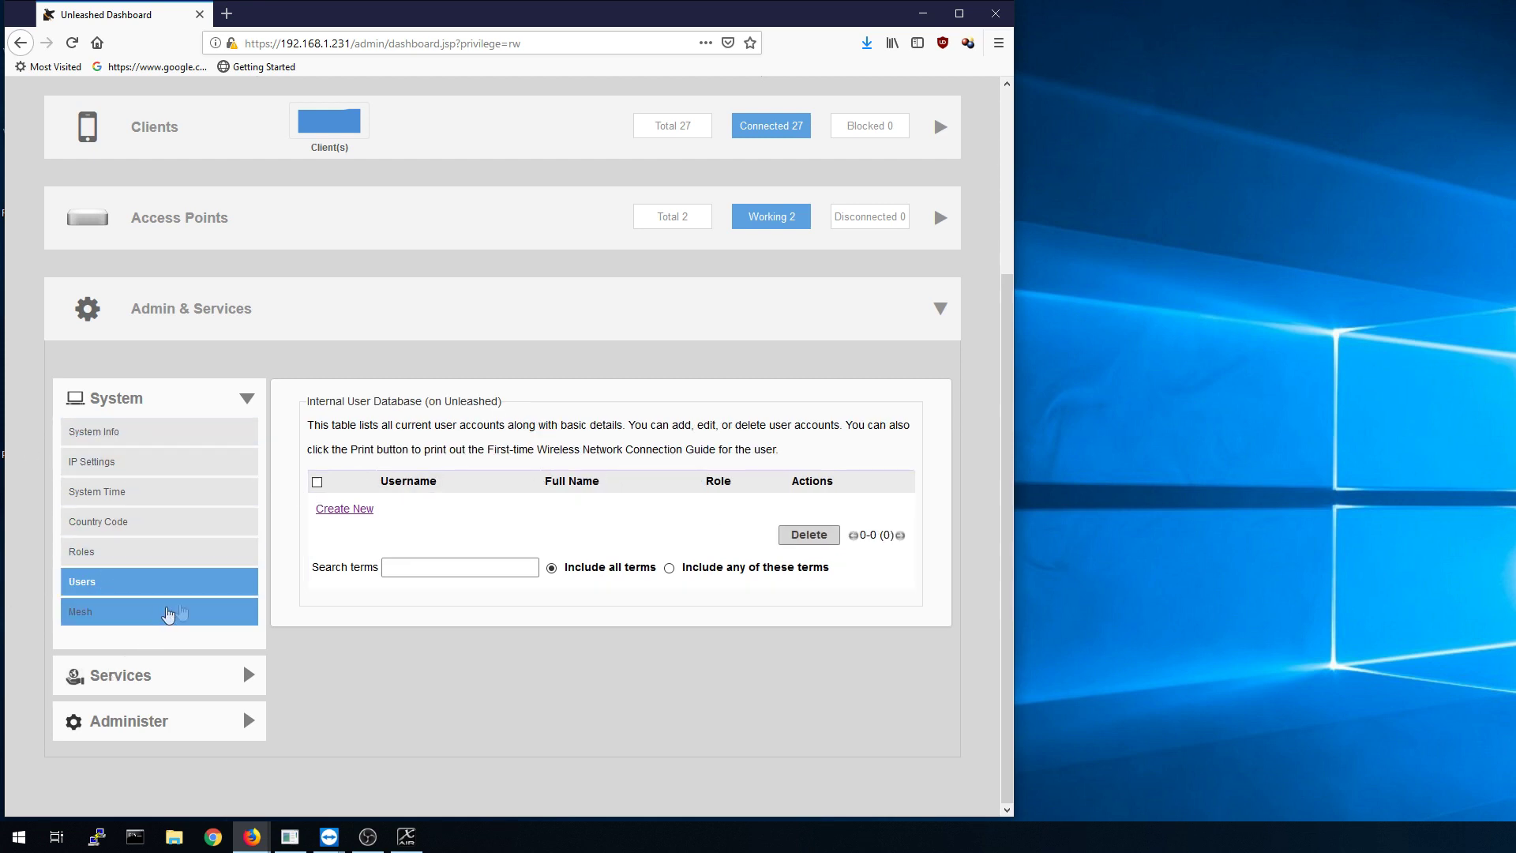
pyautogui.click(162, 614)
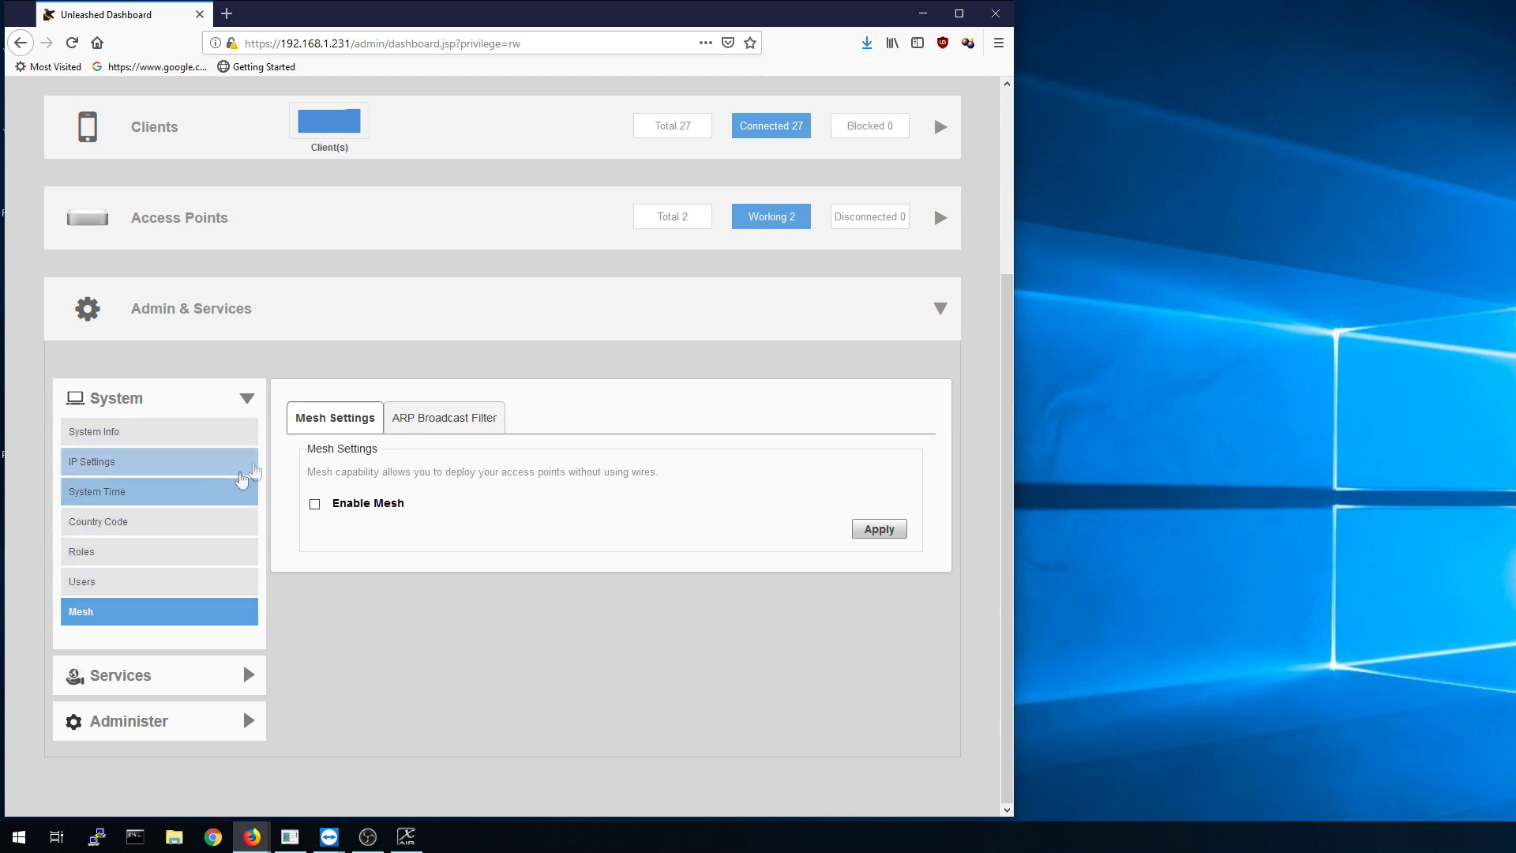
# Expand Services and view Access Control, Application Recognition & Control and Bonjour Gateway
pyautogui.click(160, 696)
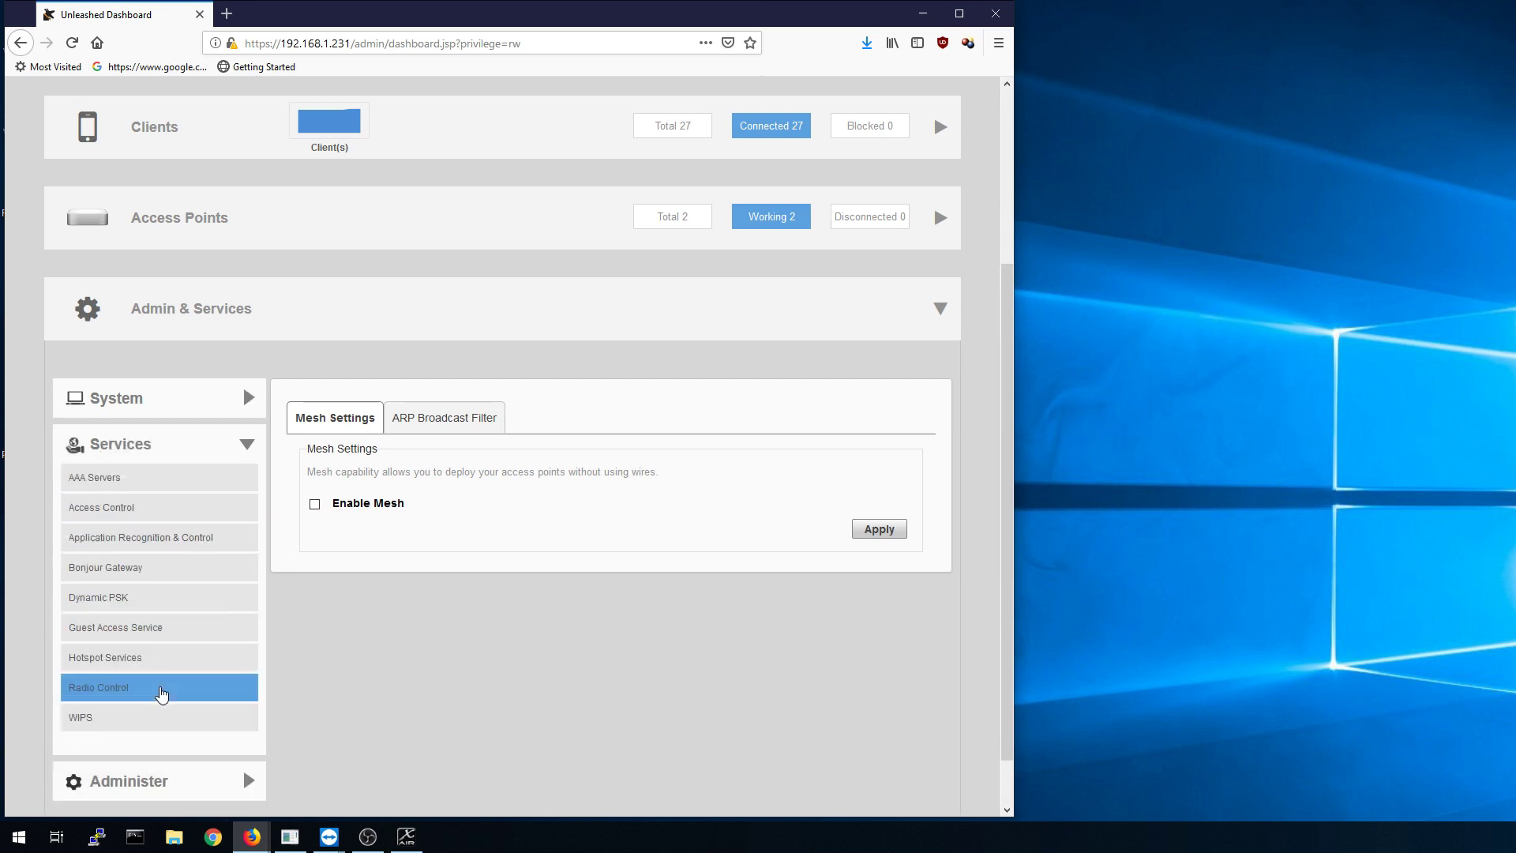
pyautogui.scroll(-1, 300, 631)
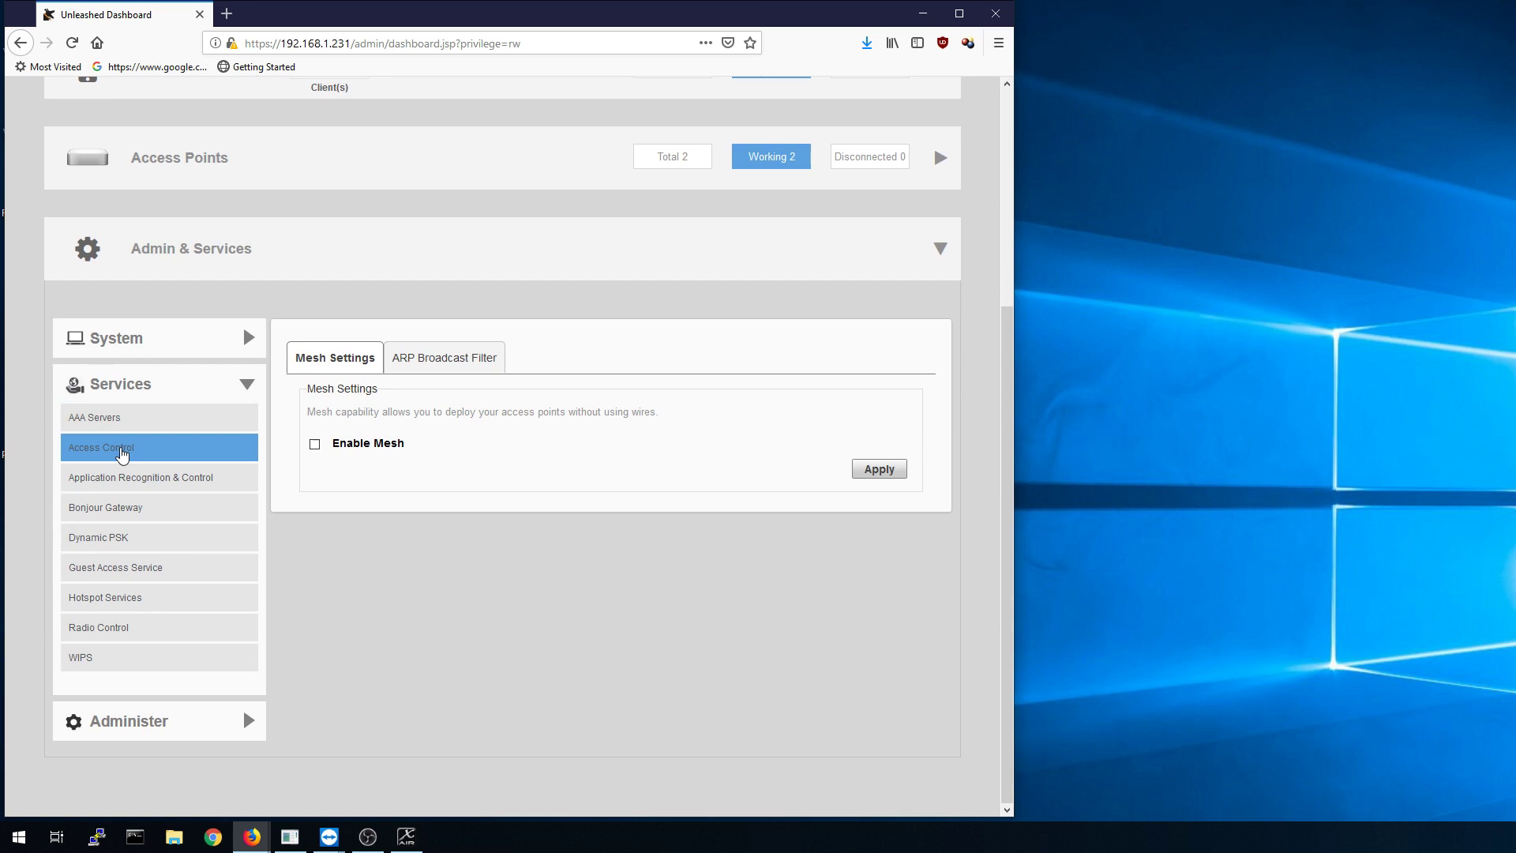
pyautogui.click(122, 454)
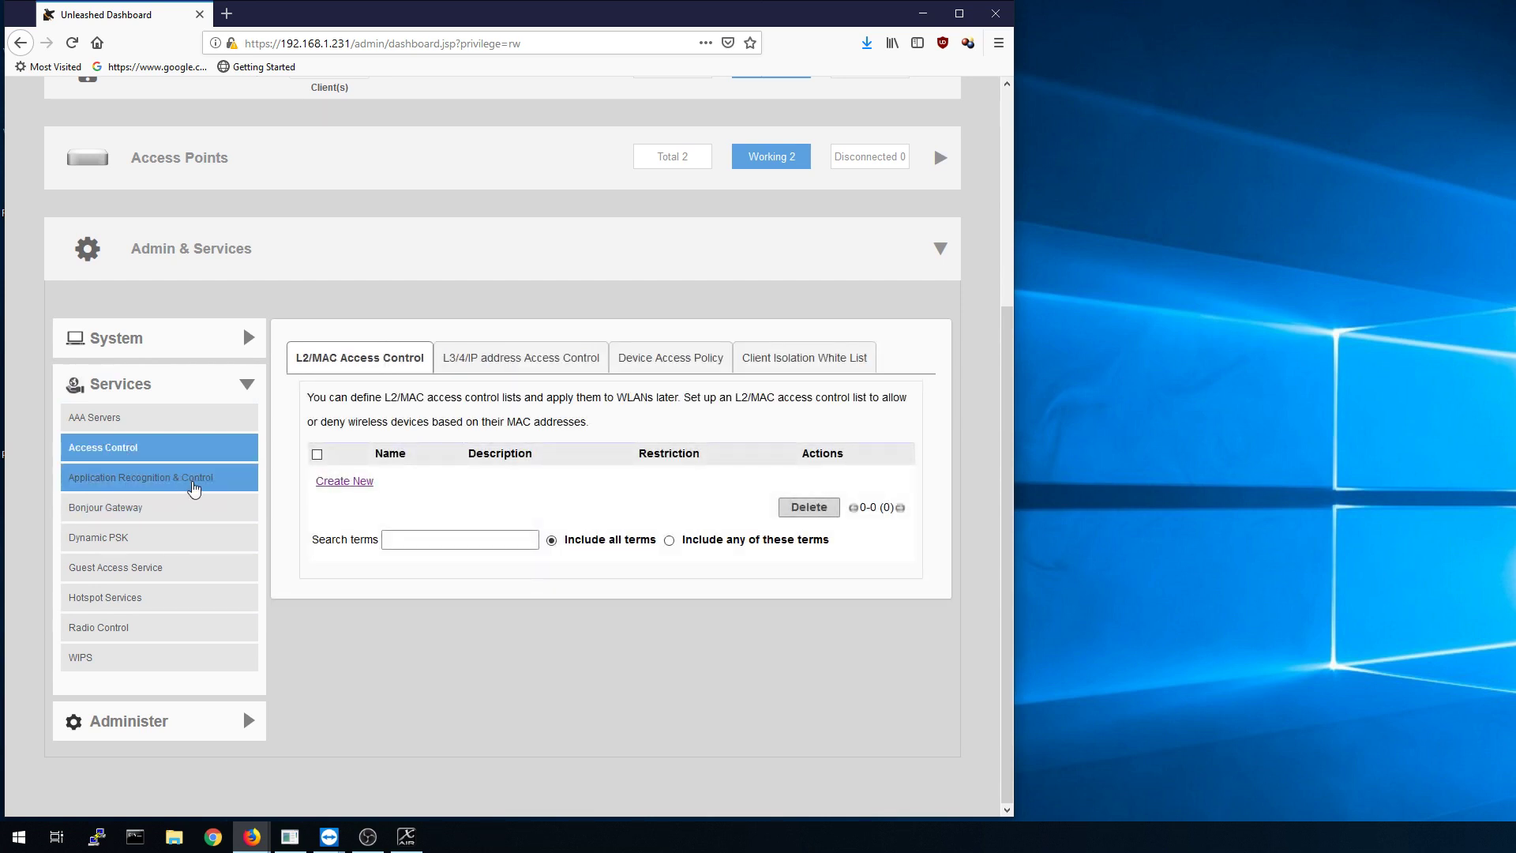
pyautogui.click(194, 479)
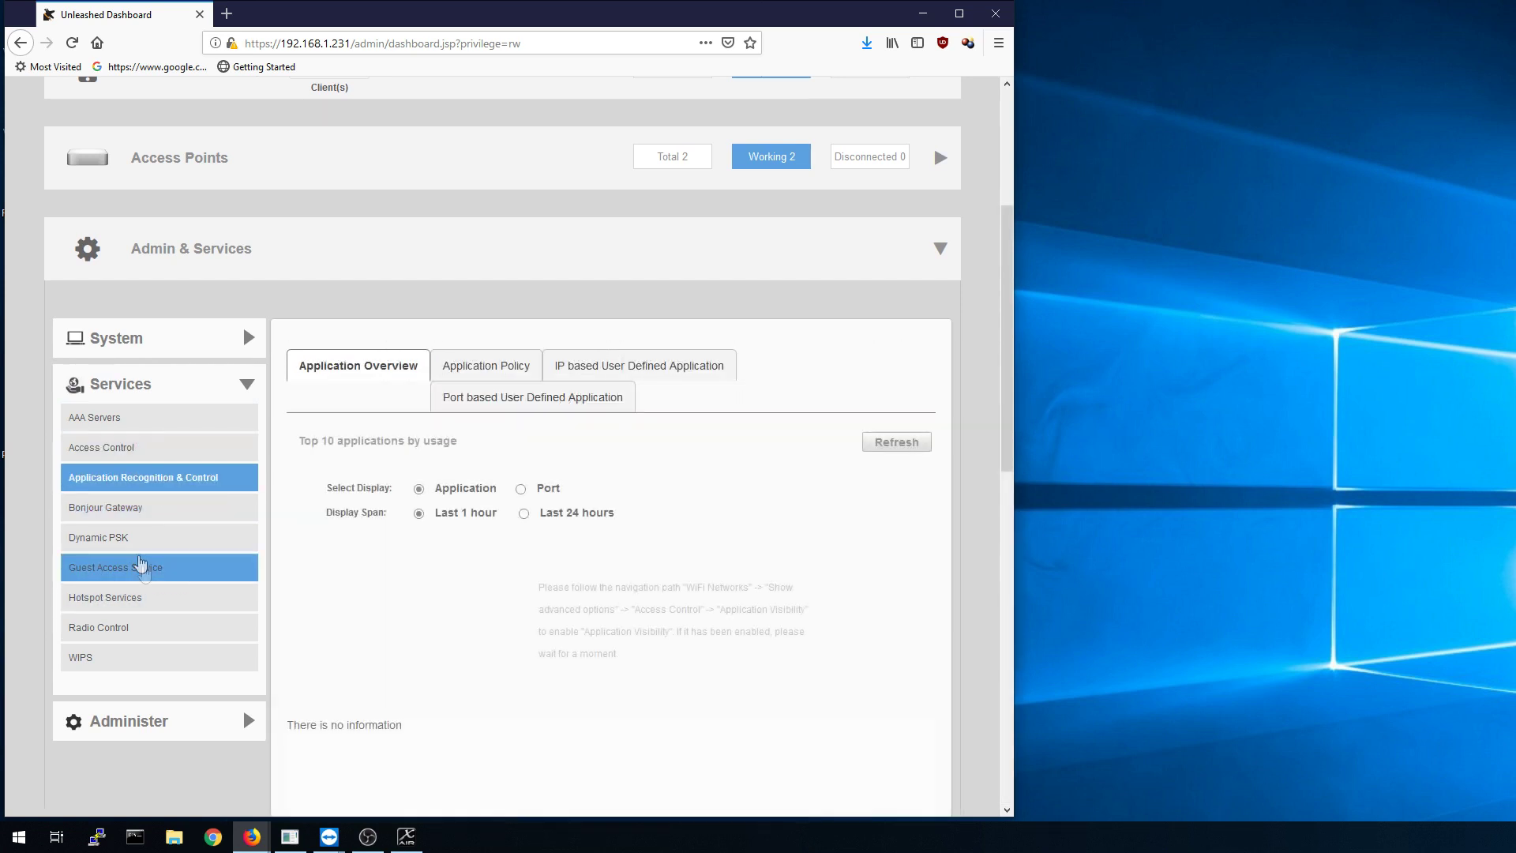
pyautogui.click(118, 508)
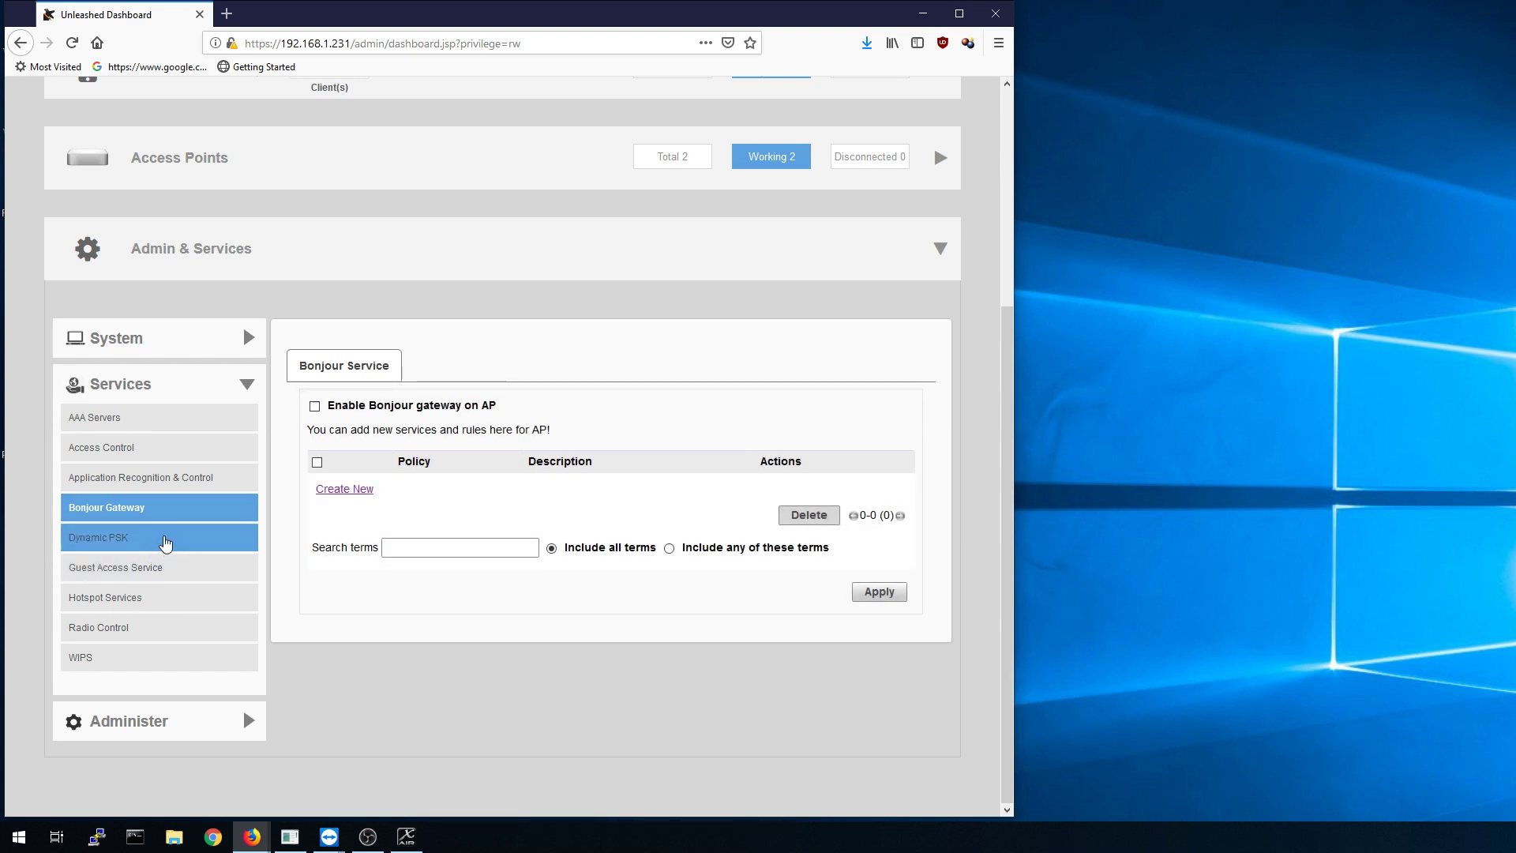
# View Dynamic PSK, Guest Access Service and Radio Control's self-healing options, then expand Administer
pyautogui.click(165, 541)
pyautogui.click(202, 582)
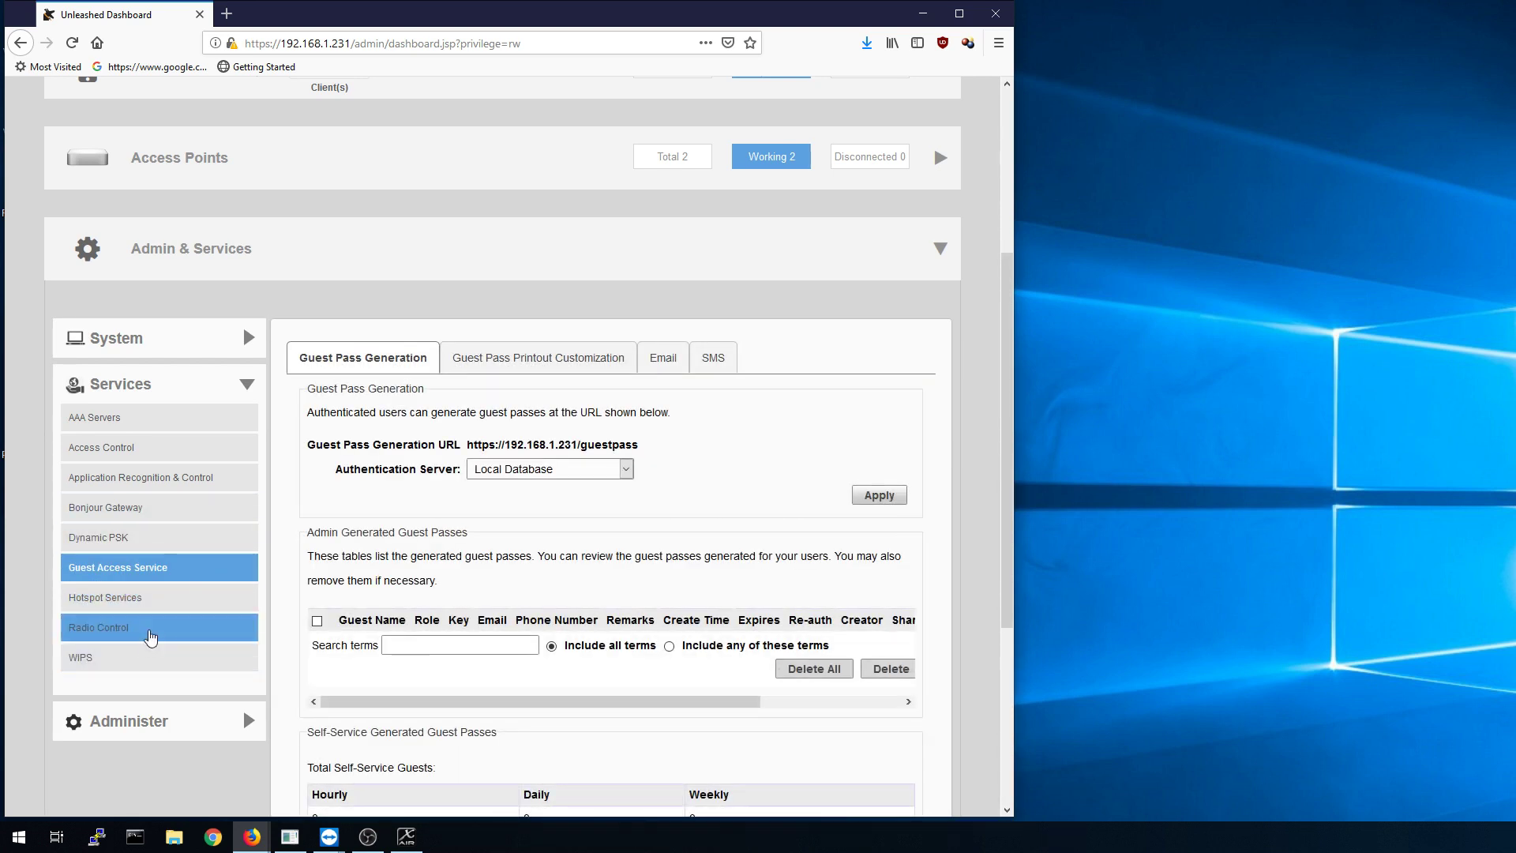
pyautogui.click(151, 638)
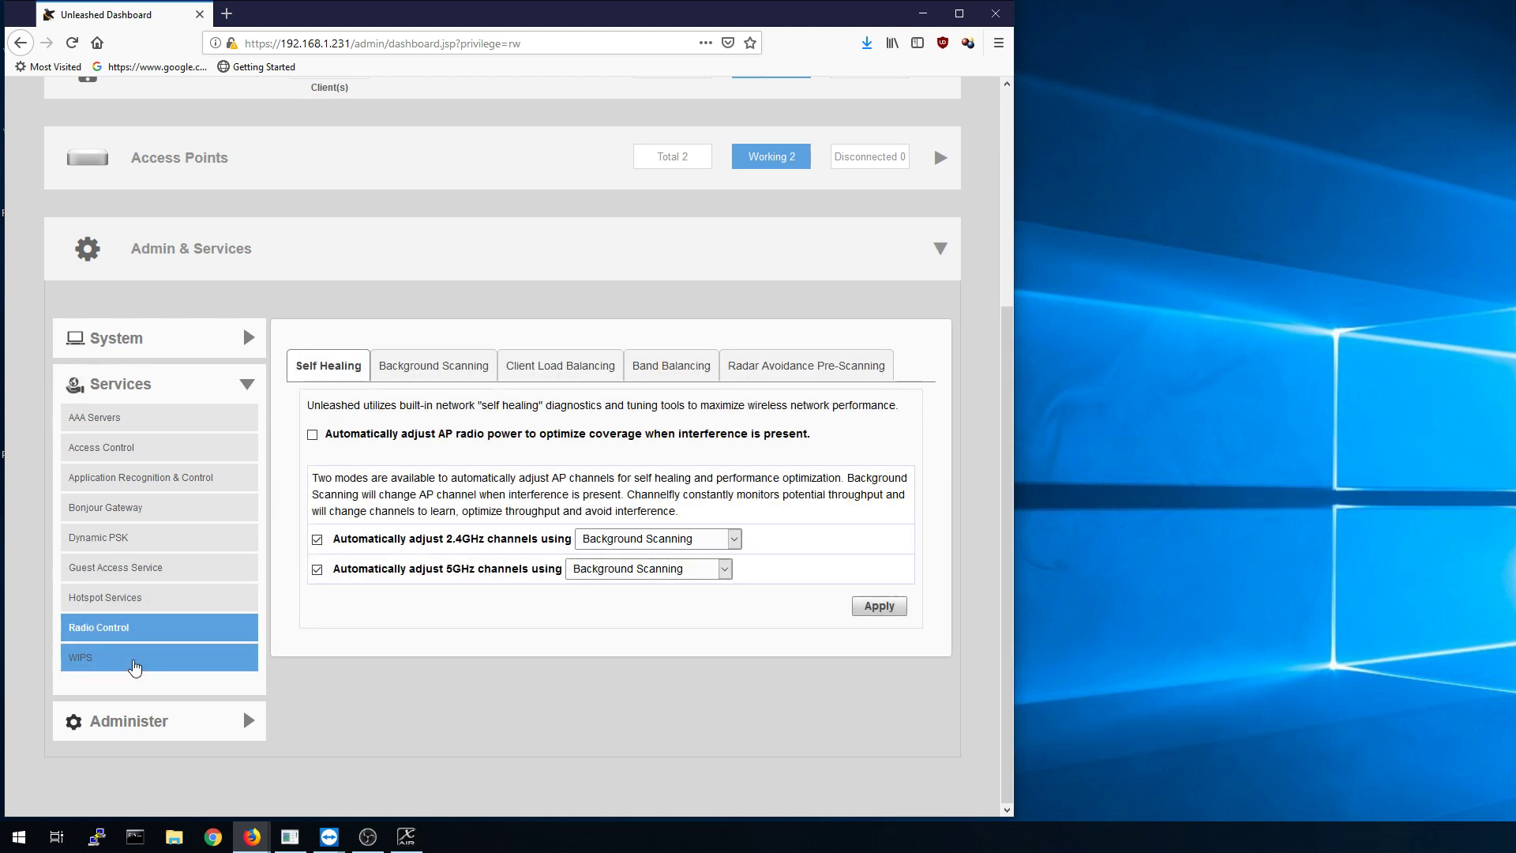
pyautogui.click(161, 723)
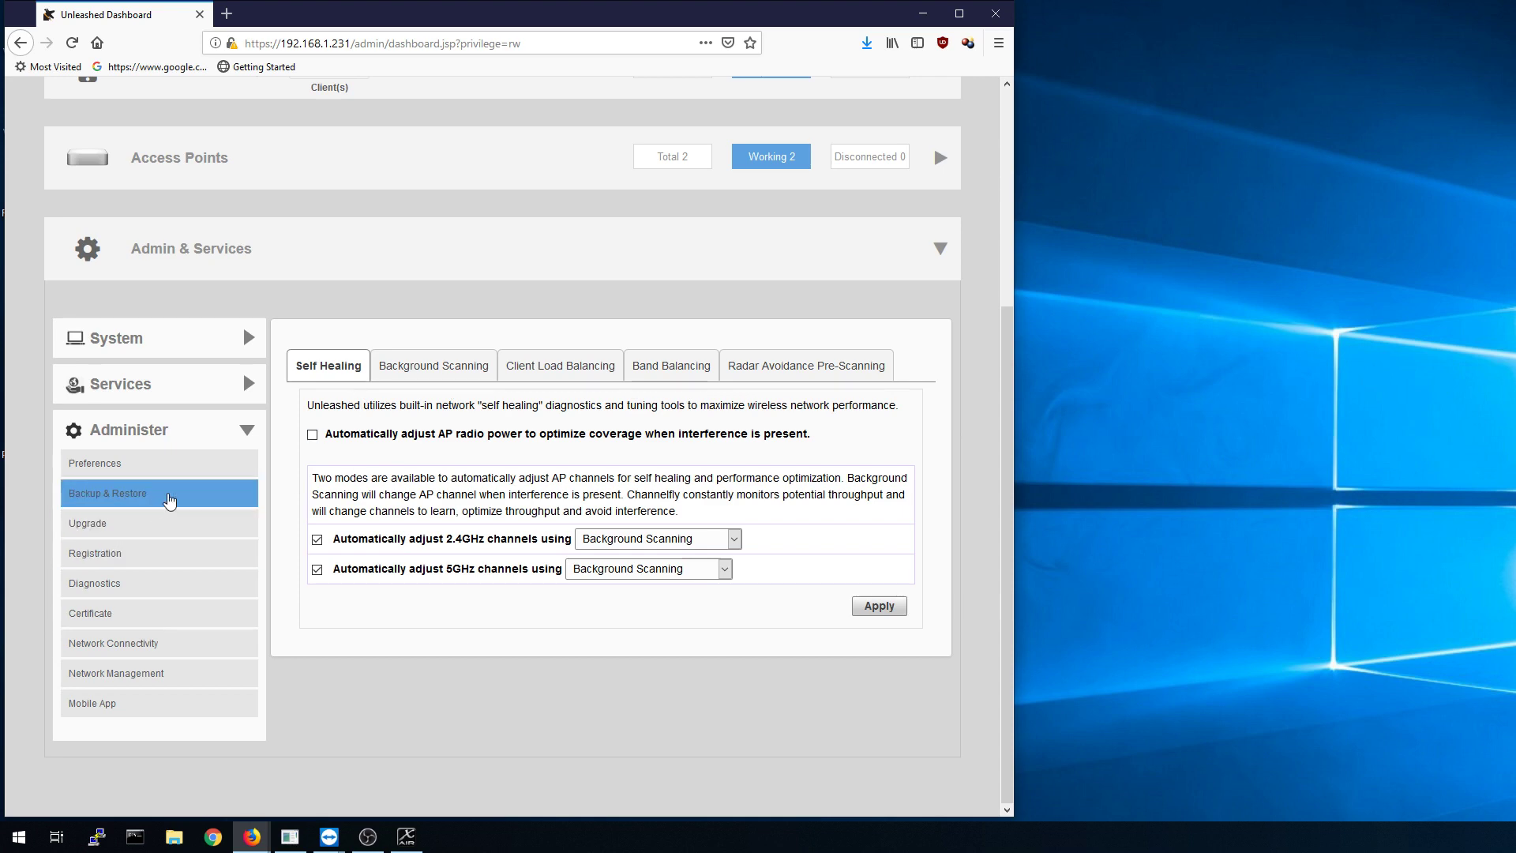
# View Backup & Restore, Upgrade, Diagnostics, Network Management and Preferences, then minimize Firefox
pyautogui.click(187, 496)
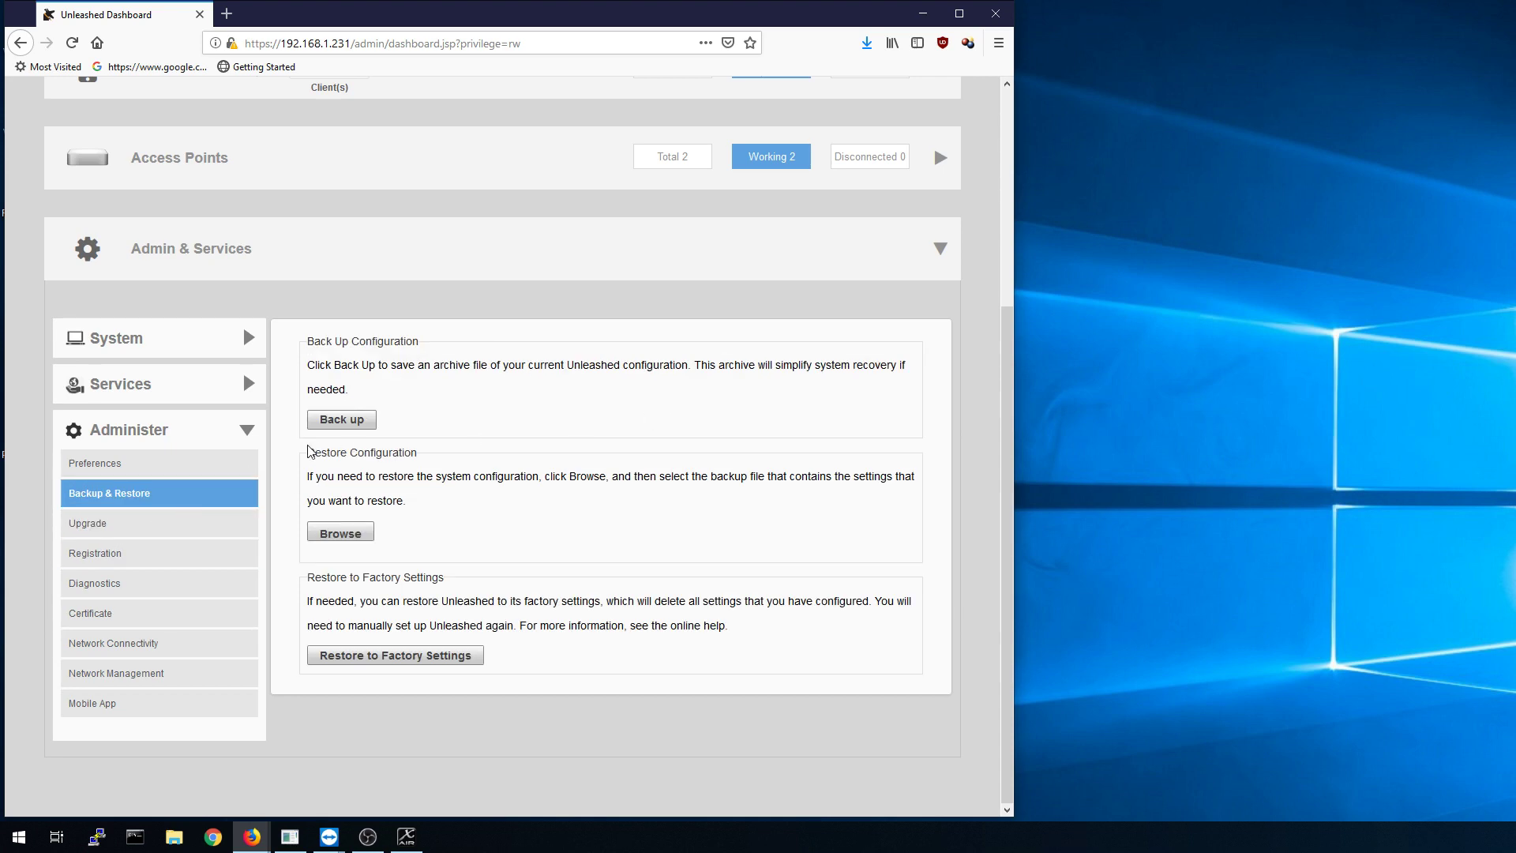
pyautogui.click(84, 514)
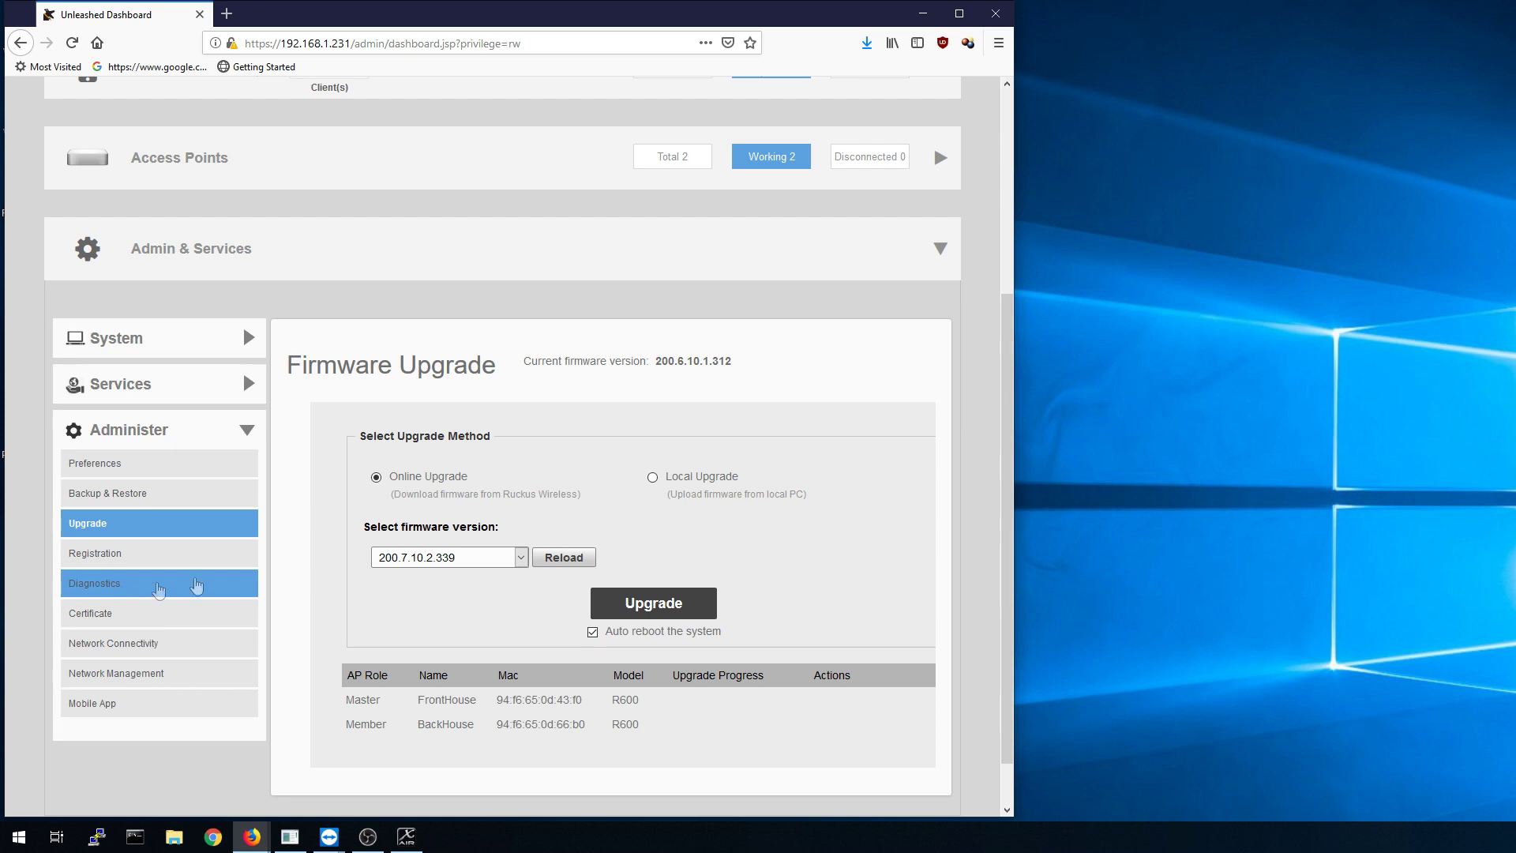
pyautogui.click(122, 588)
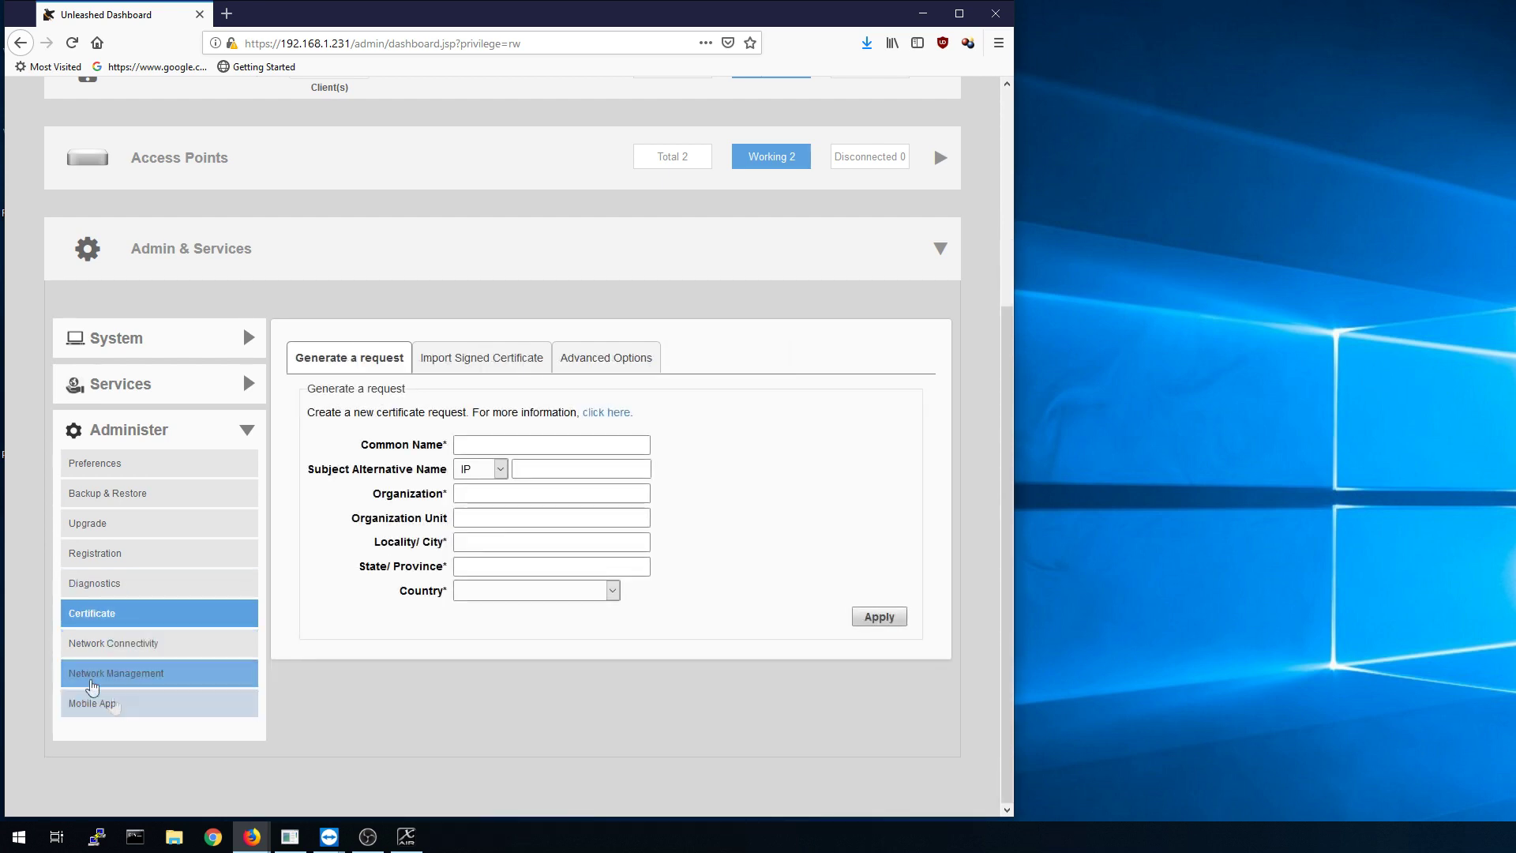
pyautogui.click(91, 681)
pyautogui.click(88, 466)
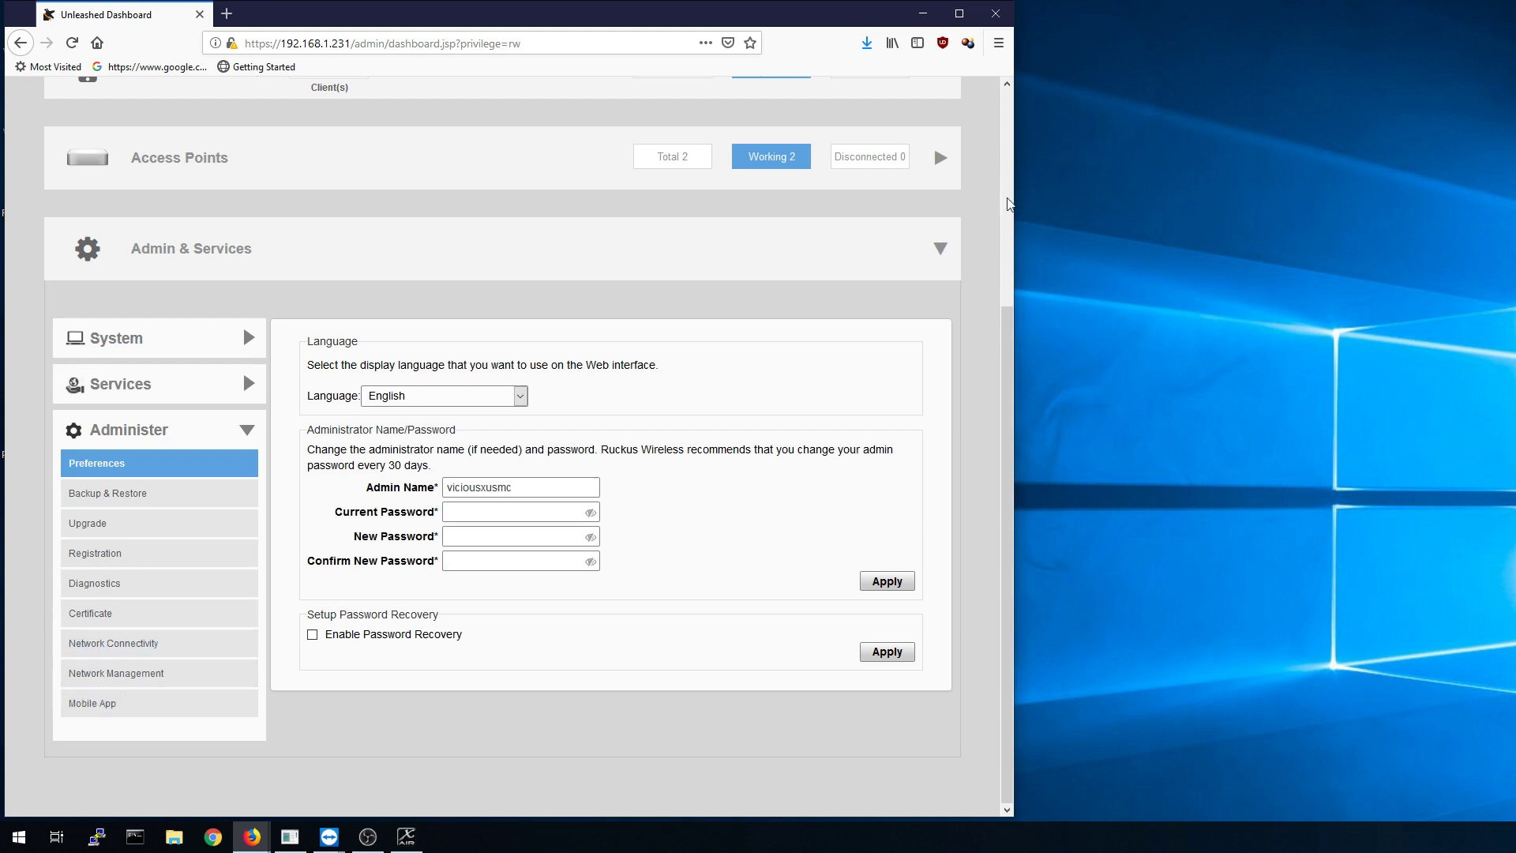
pyautogui.click(920, 14)
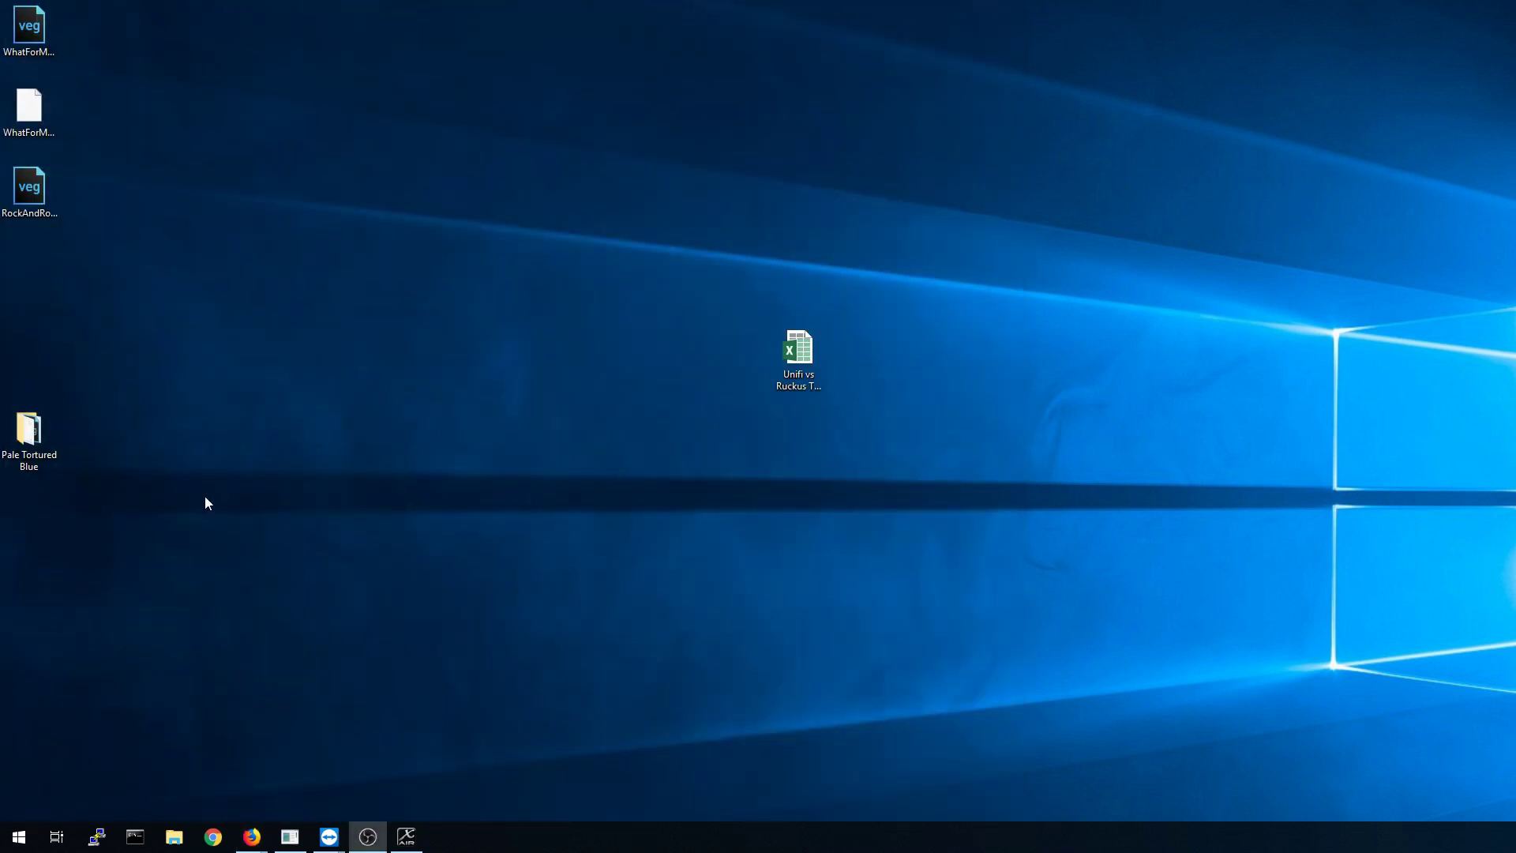
# Open the ZTE phone's remote-control window, move it to the upper left, and go home
pyautogui.moveTo(252, 839)
pyautogui.moveTo(338, 847)
pyautogui.click(379, 802)
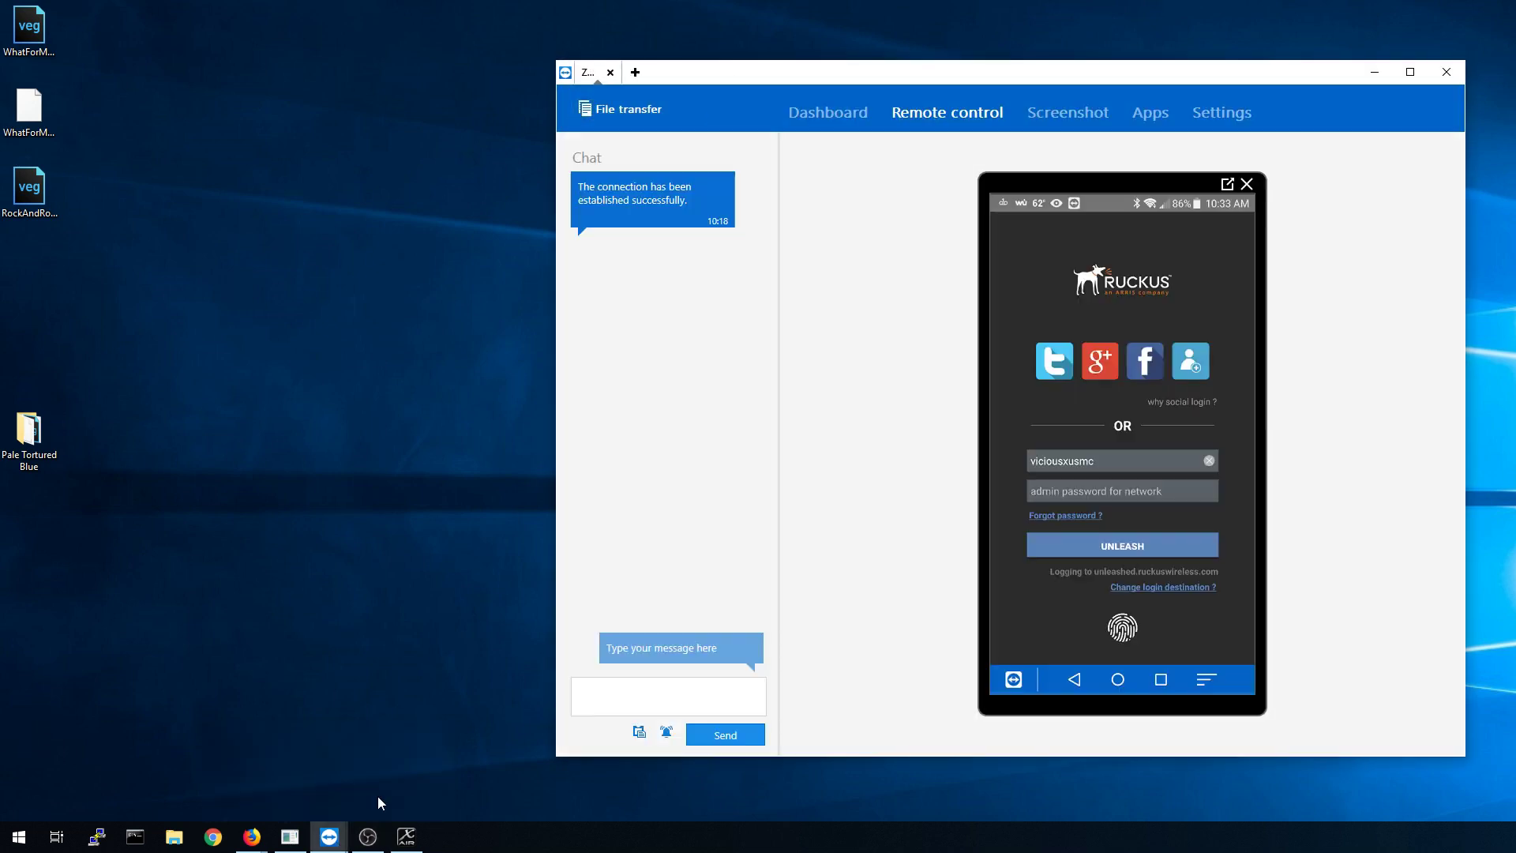
pyautogui.moveTo(1192, 74); pyautogui.dragTo(618, 24)
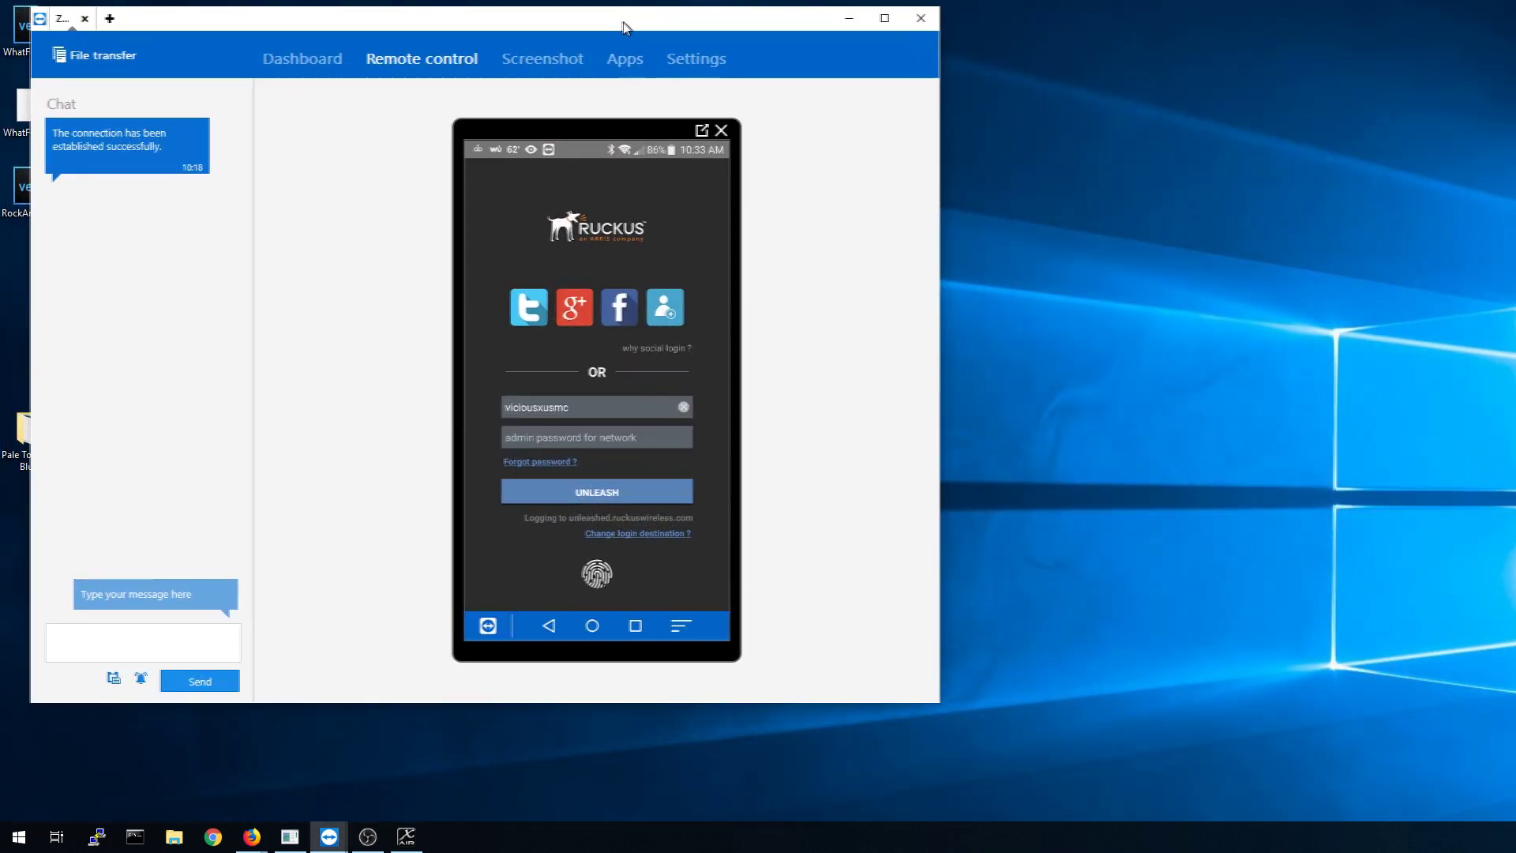
pyautogui.click(584, 628)
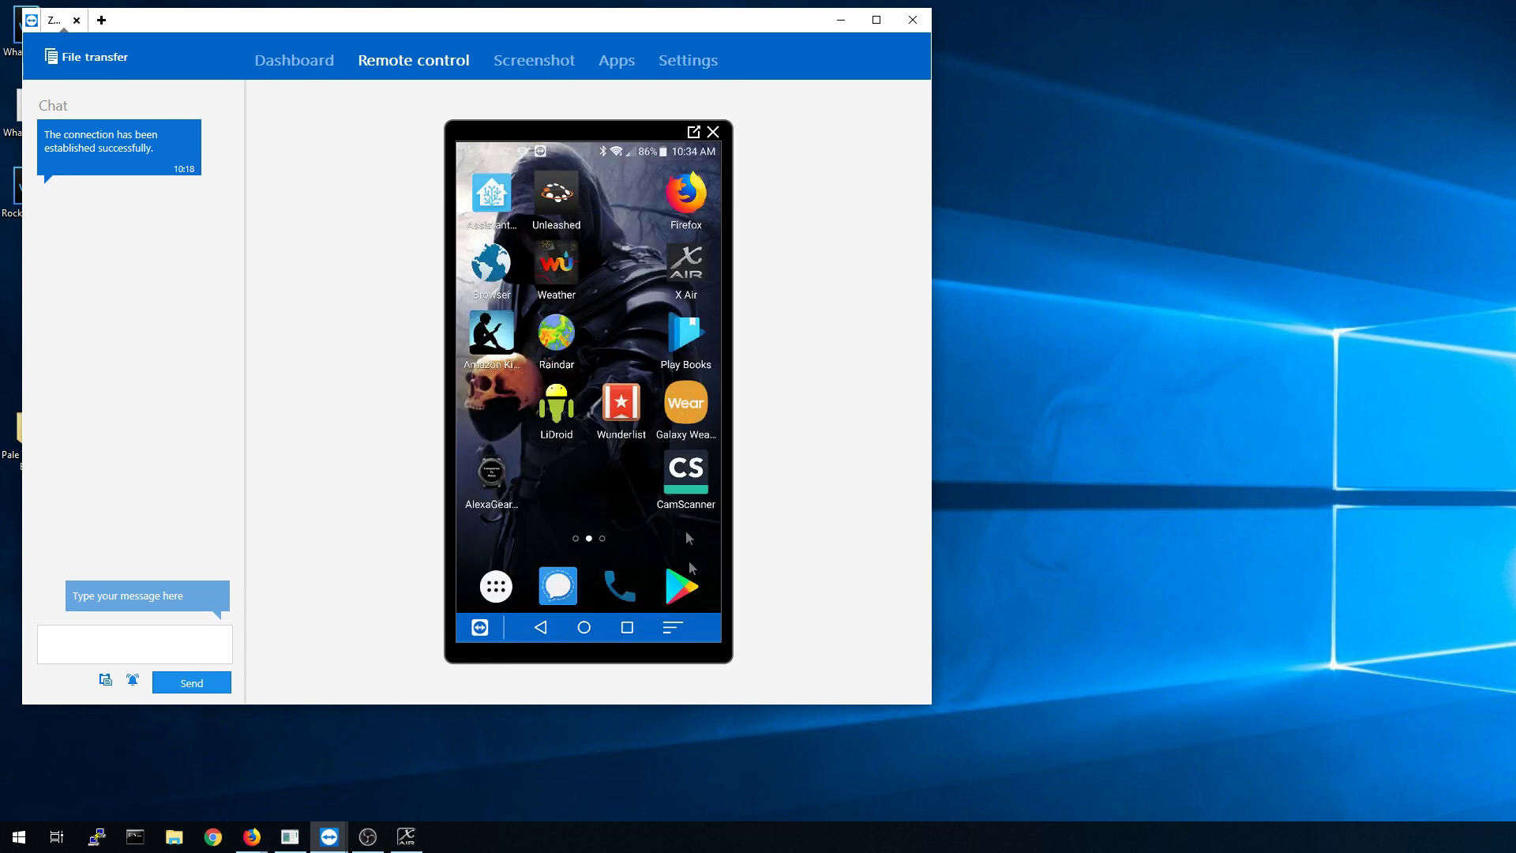
# Launch the Unleashed app and log in with the admin password, declining remote management
pyautogui.click(555, 197)
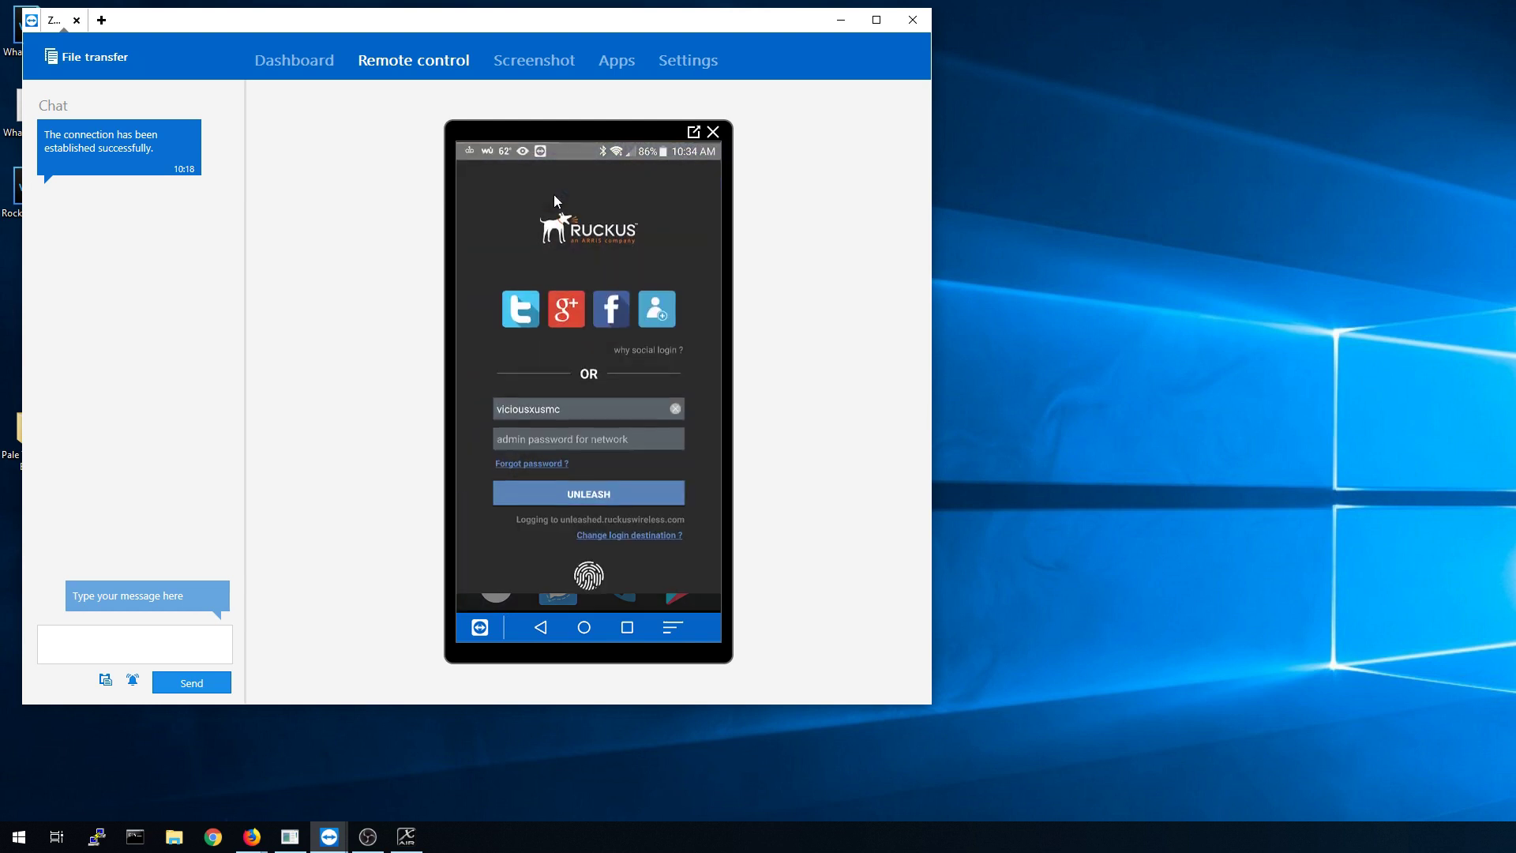
pyautogui.click(631, 442)
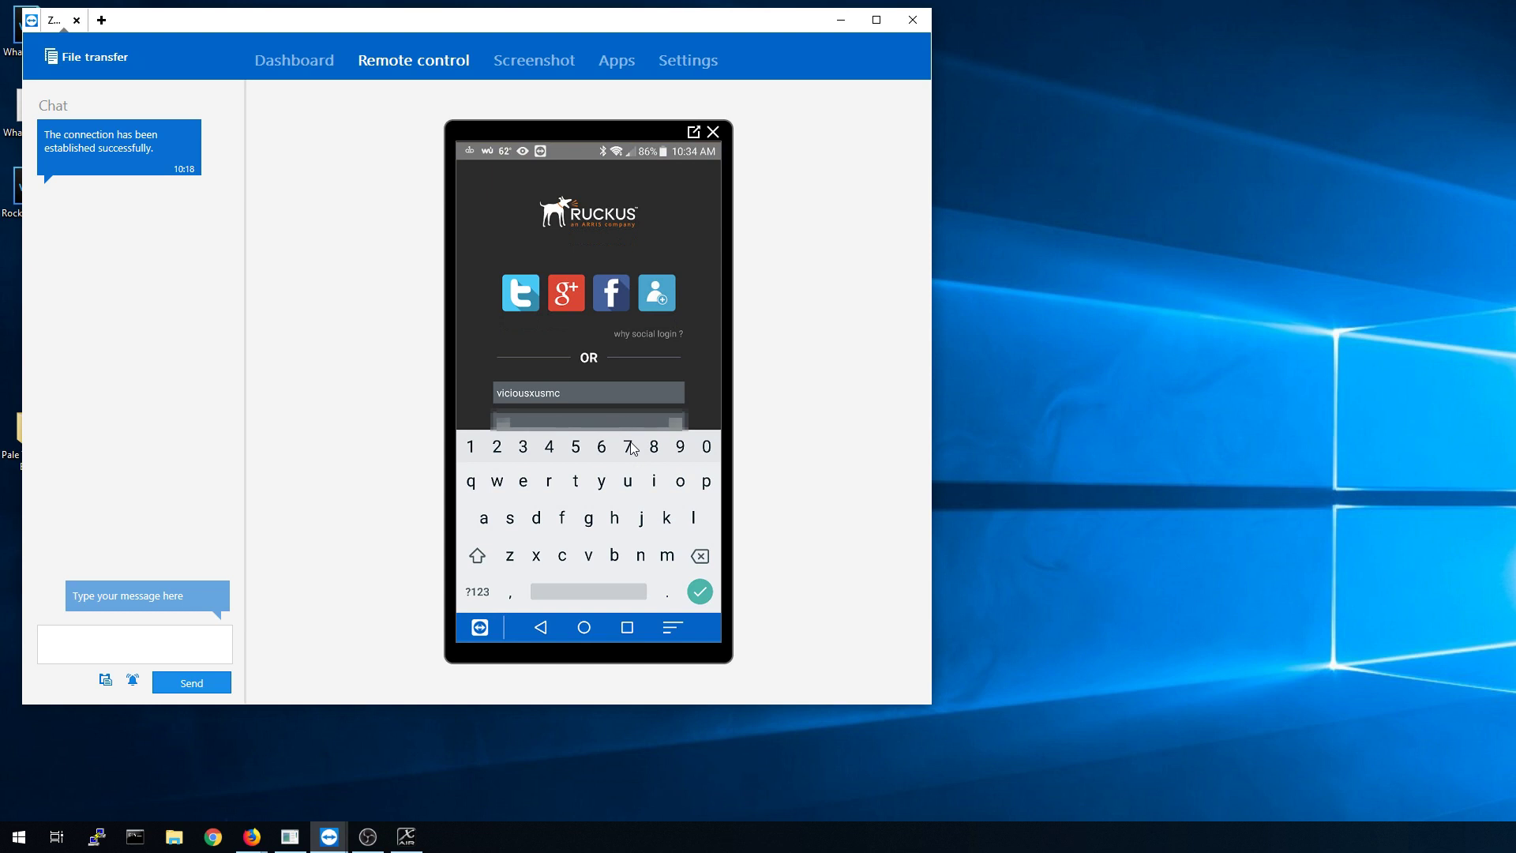
pyautogui.write('********')
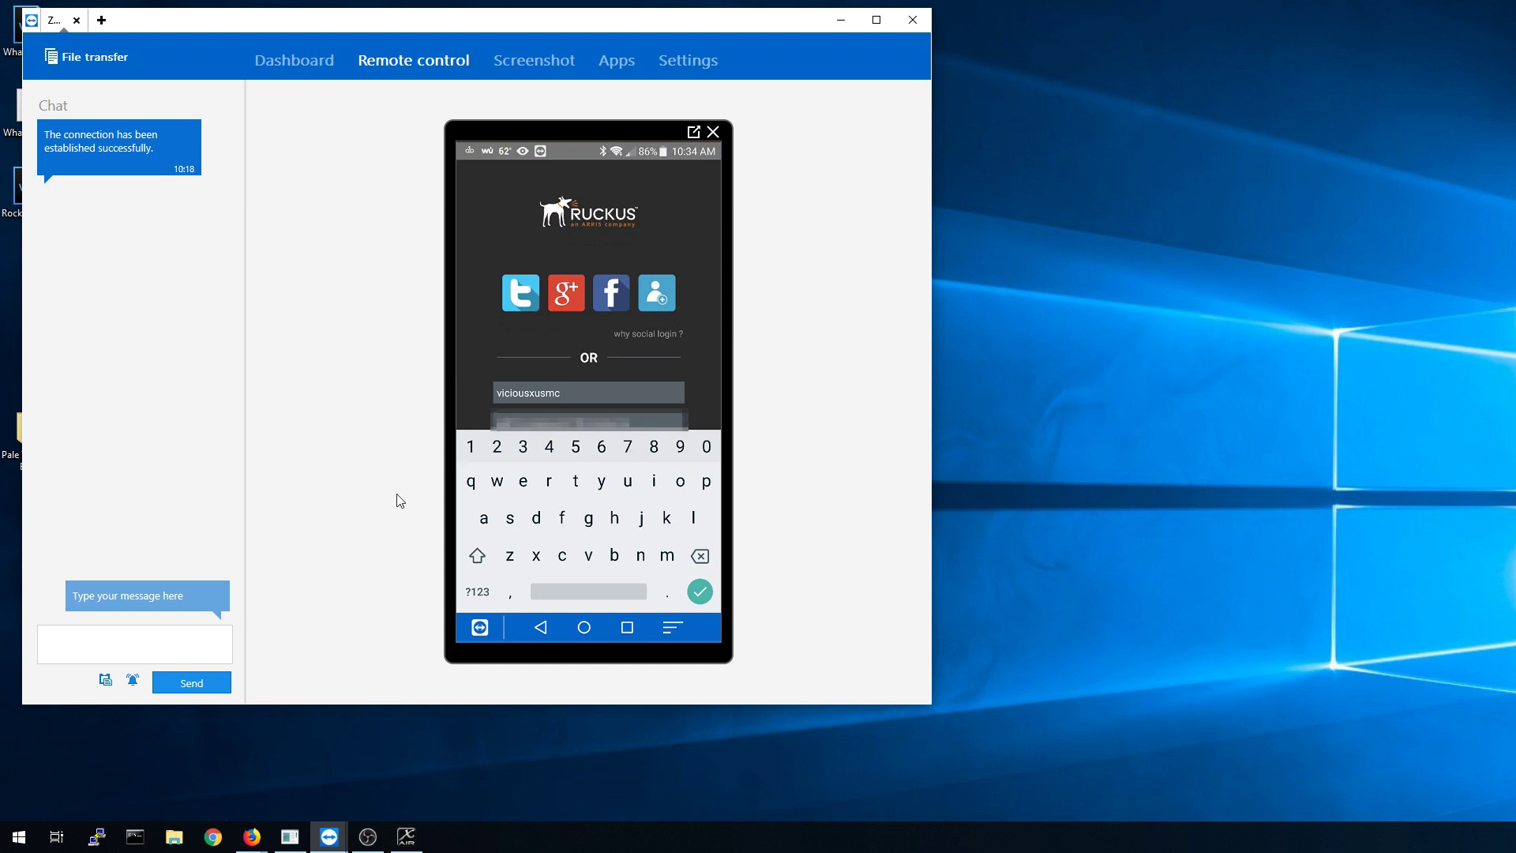
pyautogui.press('BackSpace')
pyautogui.press('BackSpace')
pyautogui.press('BackSpace')
pyautogui.press('BackSpace')
pyautogui.press('BackSpace')
pyautogui.press('BackSpace')
pyautogui.press('BackSpace')
pyautogui.press('BackSpace')
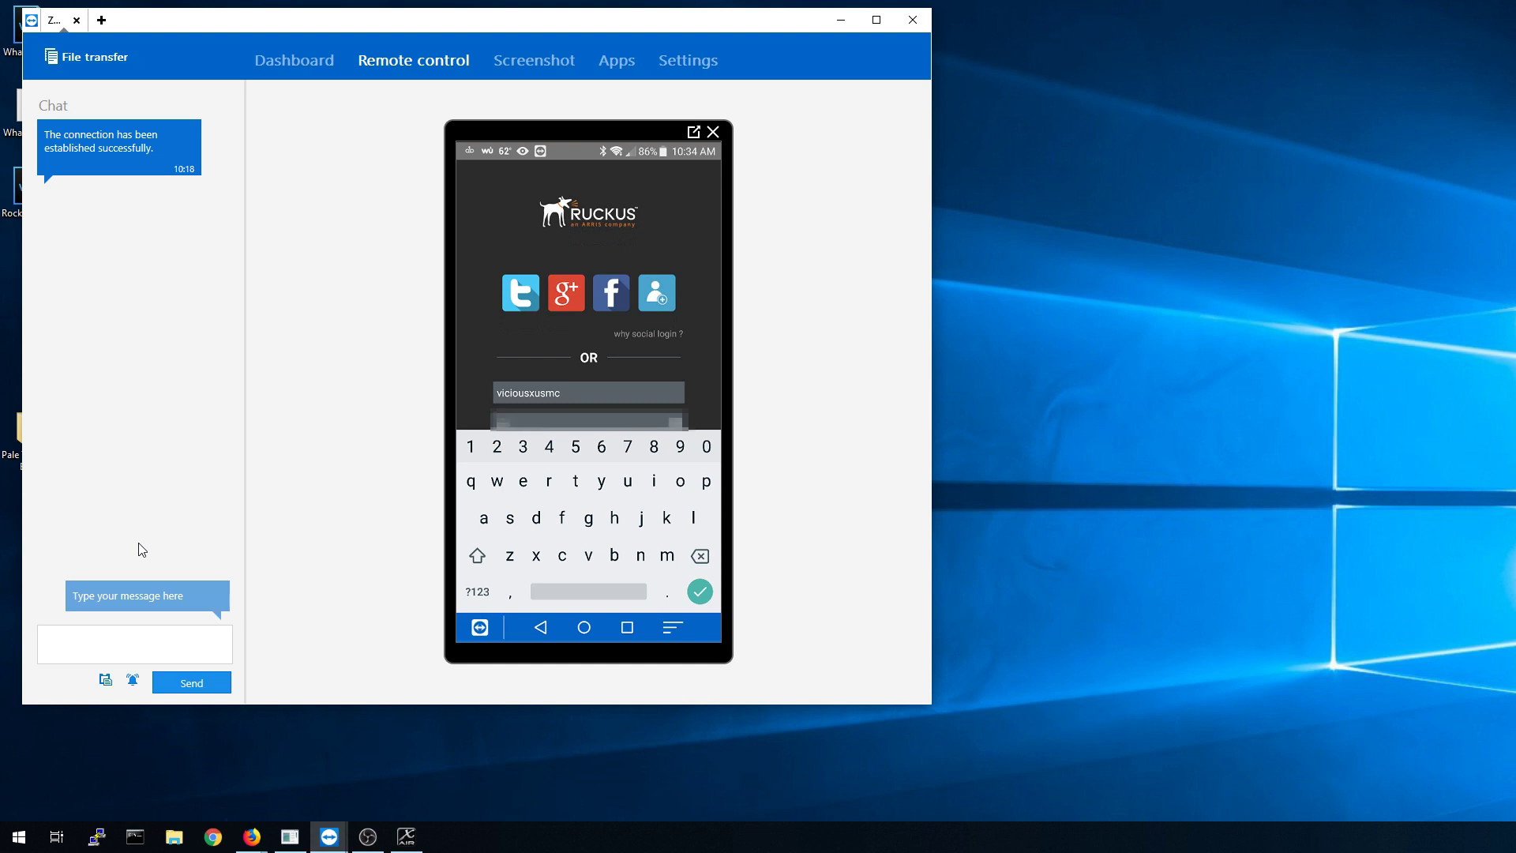
pyautogui.press('Return')
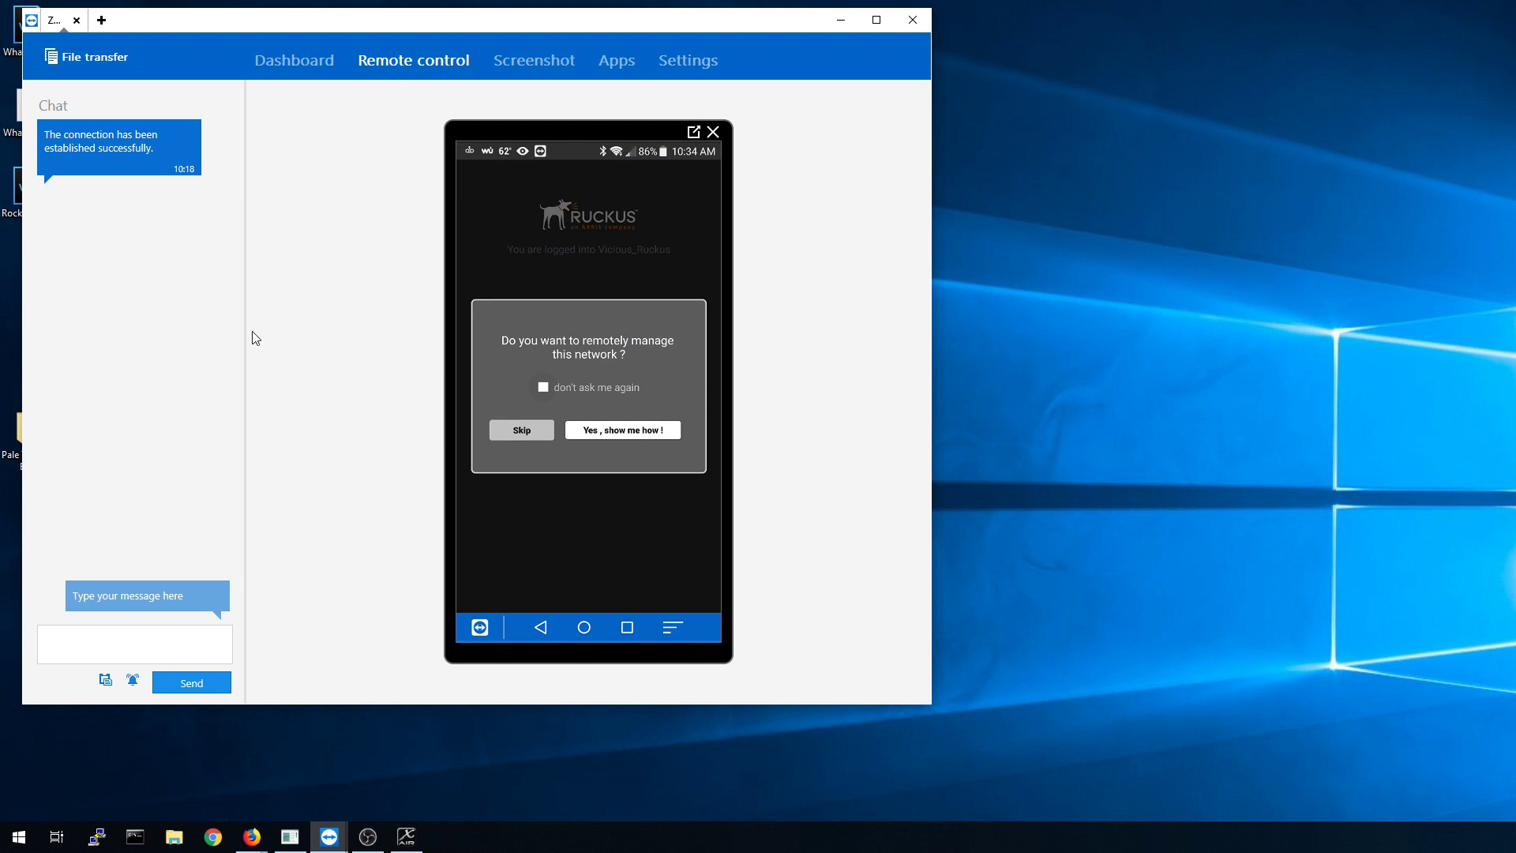
pyautogui.click(501, 433)
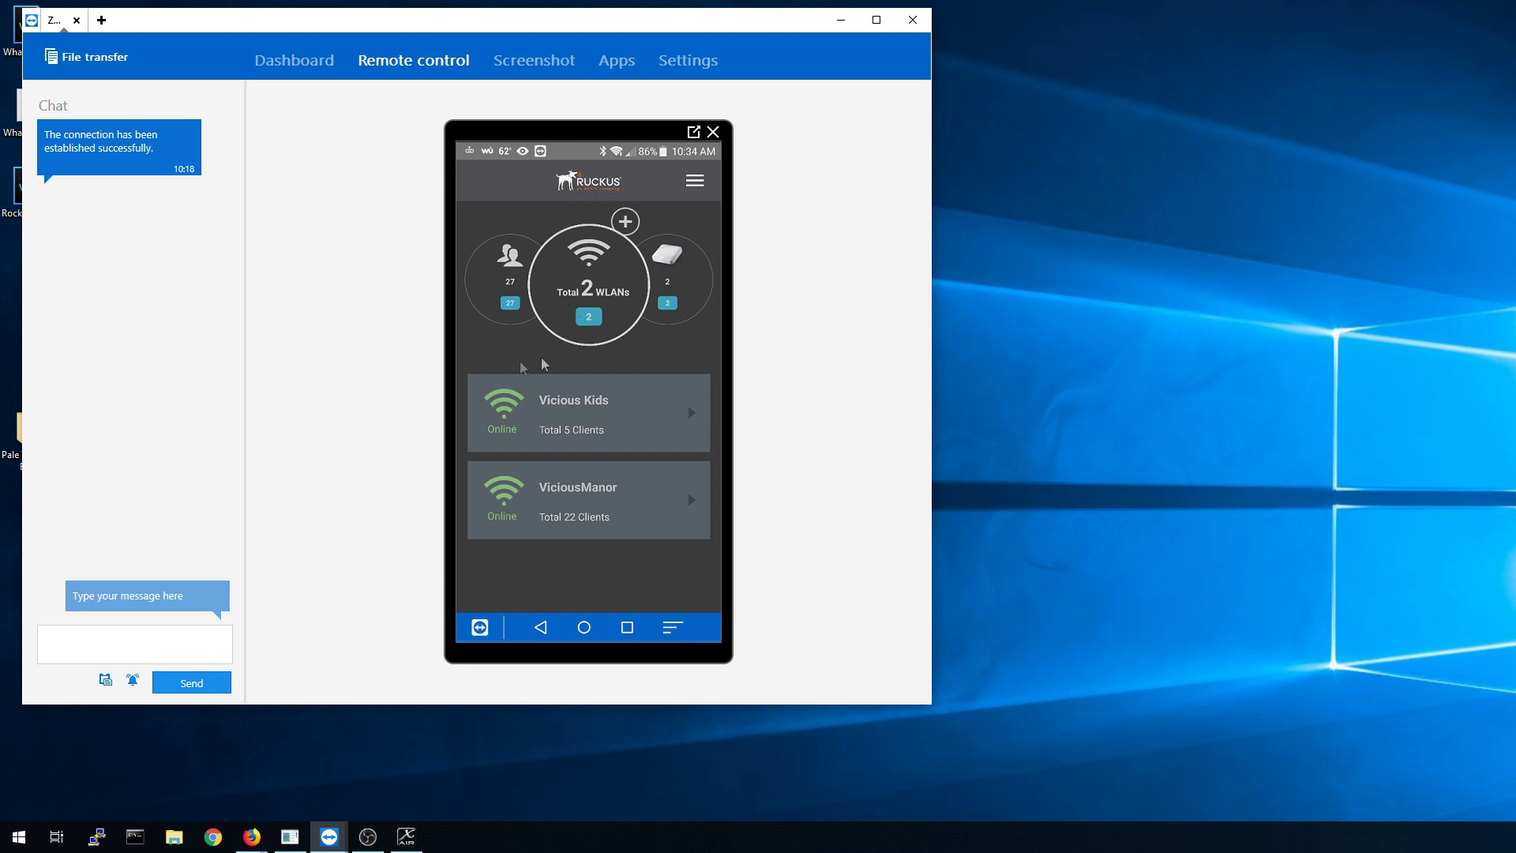
# Show the phone's client list, refresh it, and open client amazon-26253ccfe's details
pyautogui.click(508, 273)
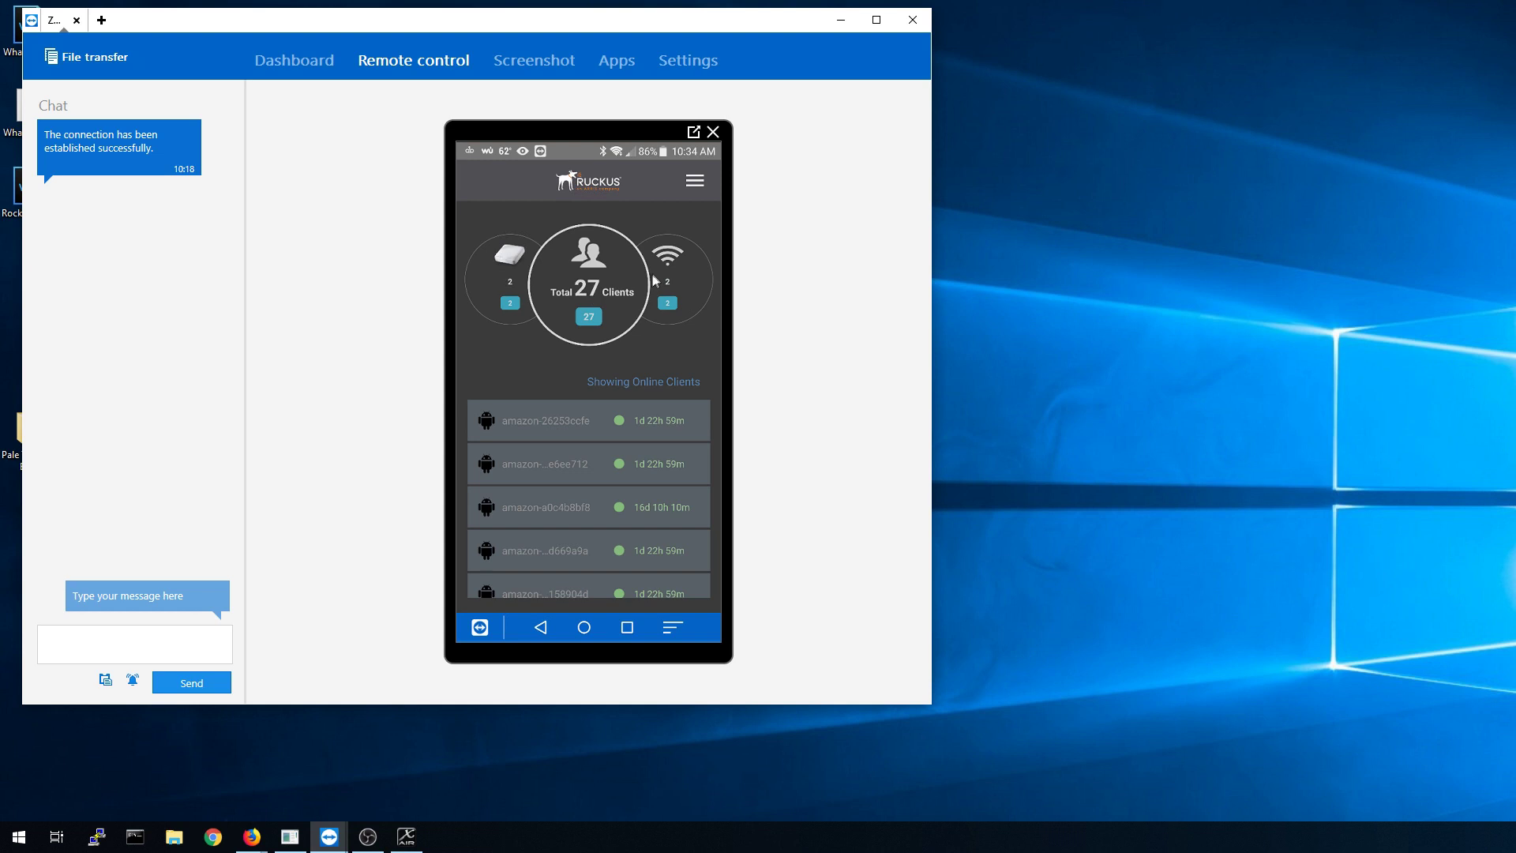
pyautogui.moveTo(552, 468); pyautogui.dragTo(563, 574)
pyautogui.click(542, 419)
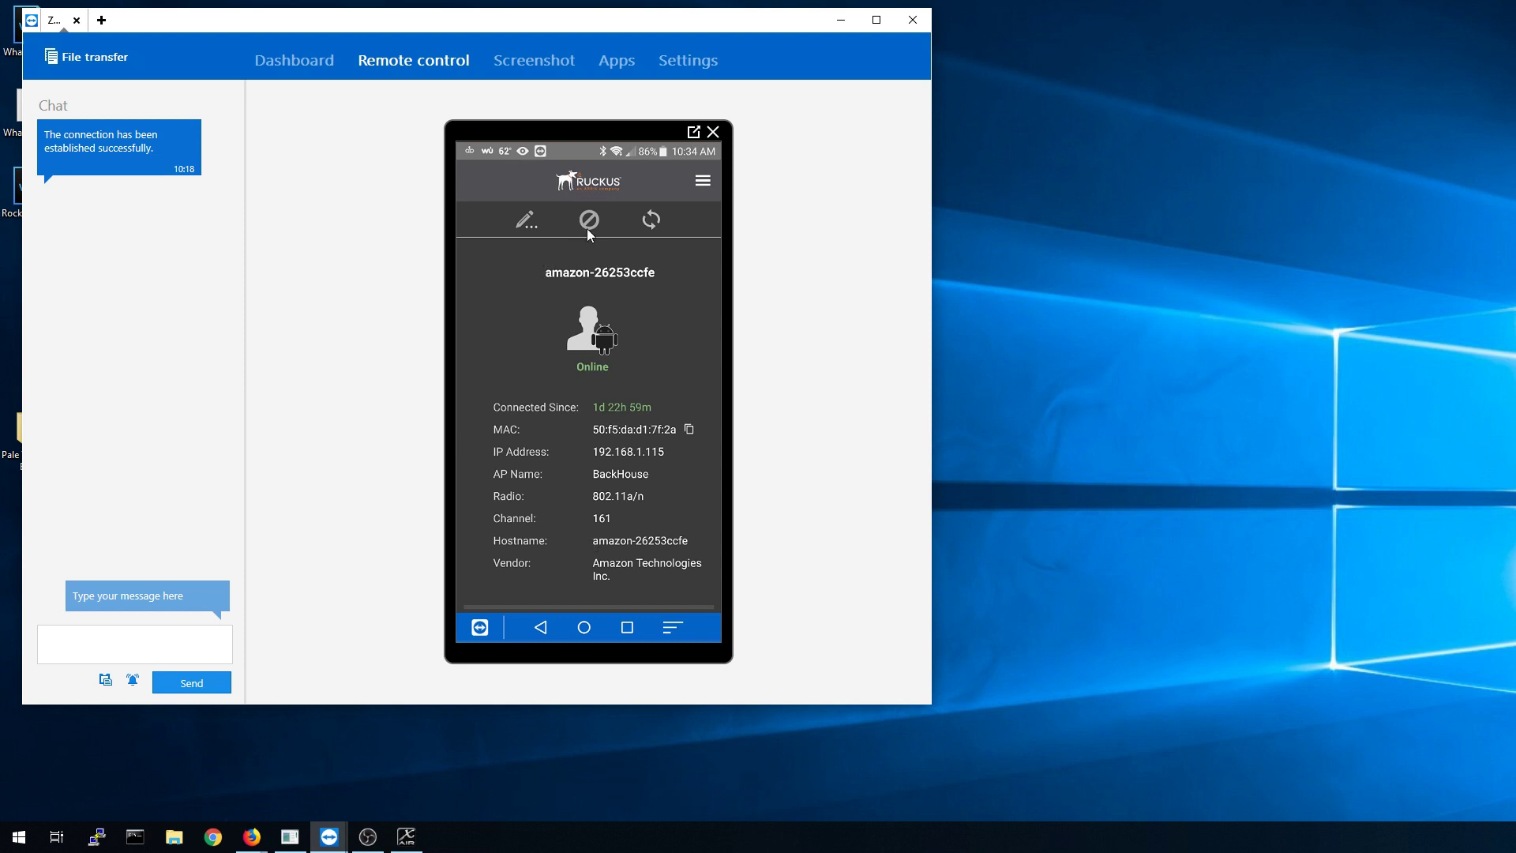
# Open and cancel Create Client Alias, go back, and switch the overview to the 2 APs
pyautogui.click(523, 226)
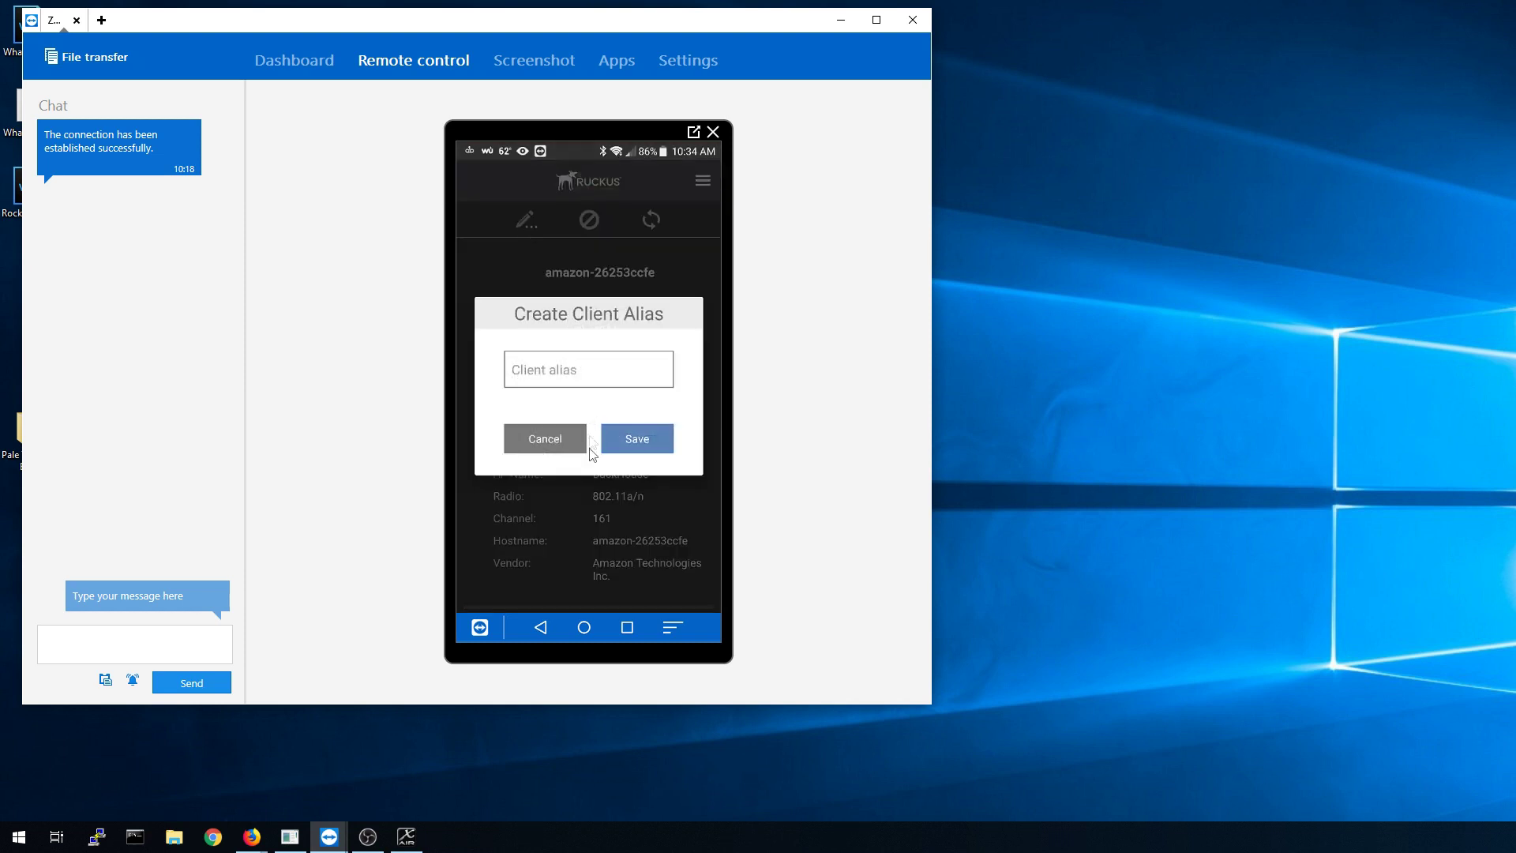
pyautogui.click(545, 443)
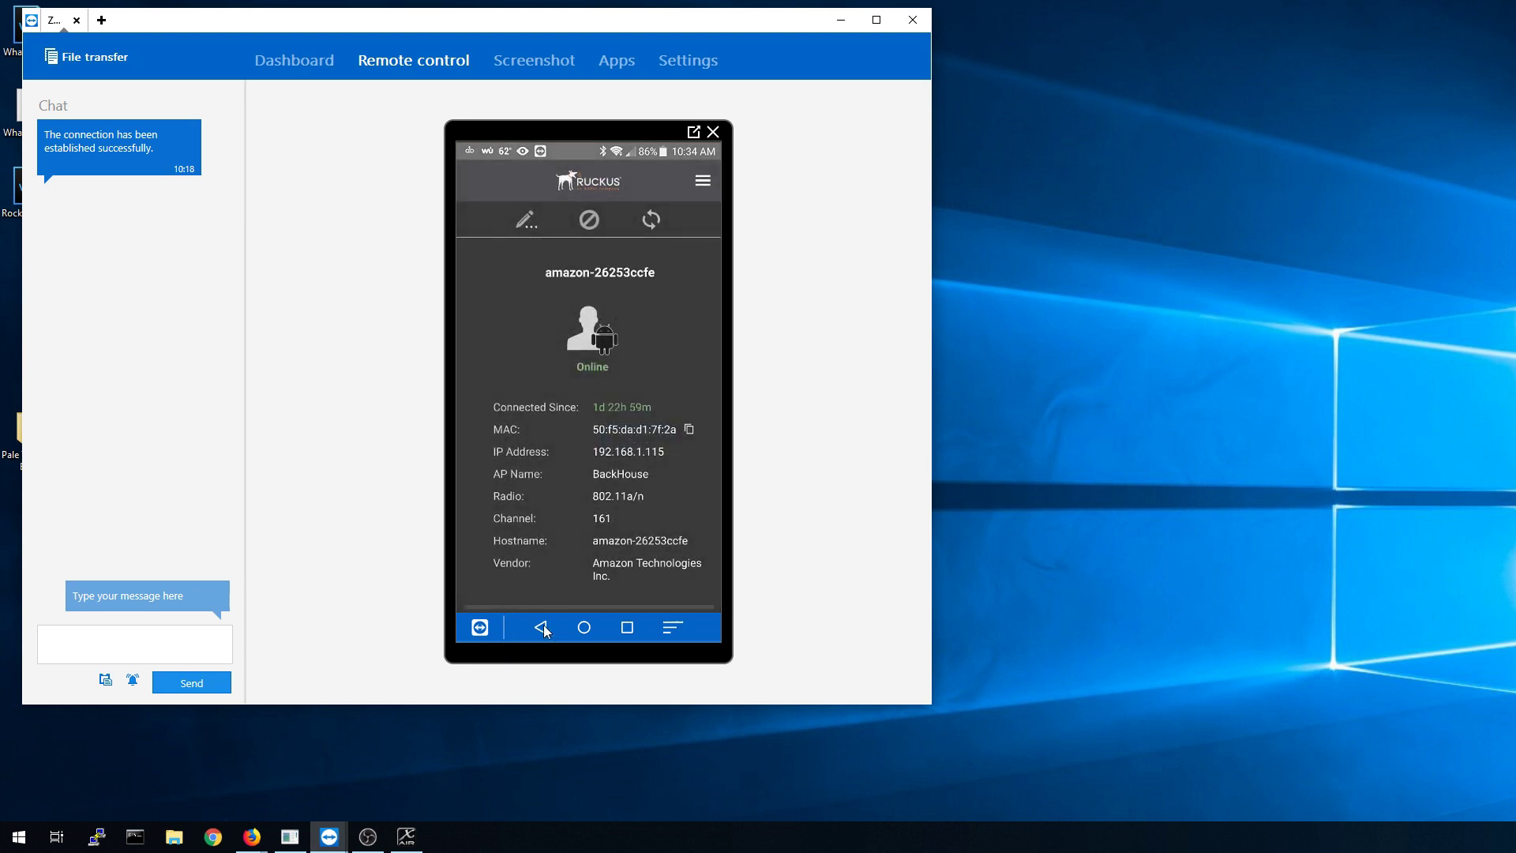
pyautogui.click(543, 628)
pyautogui.click(506, 269)
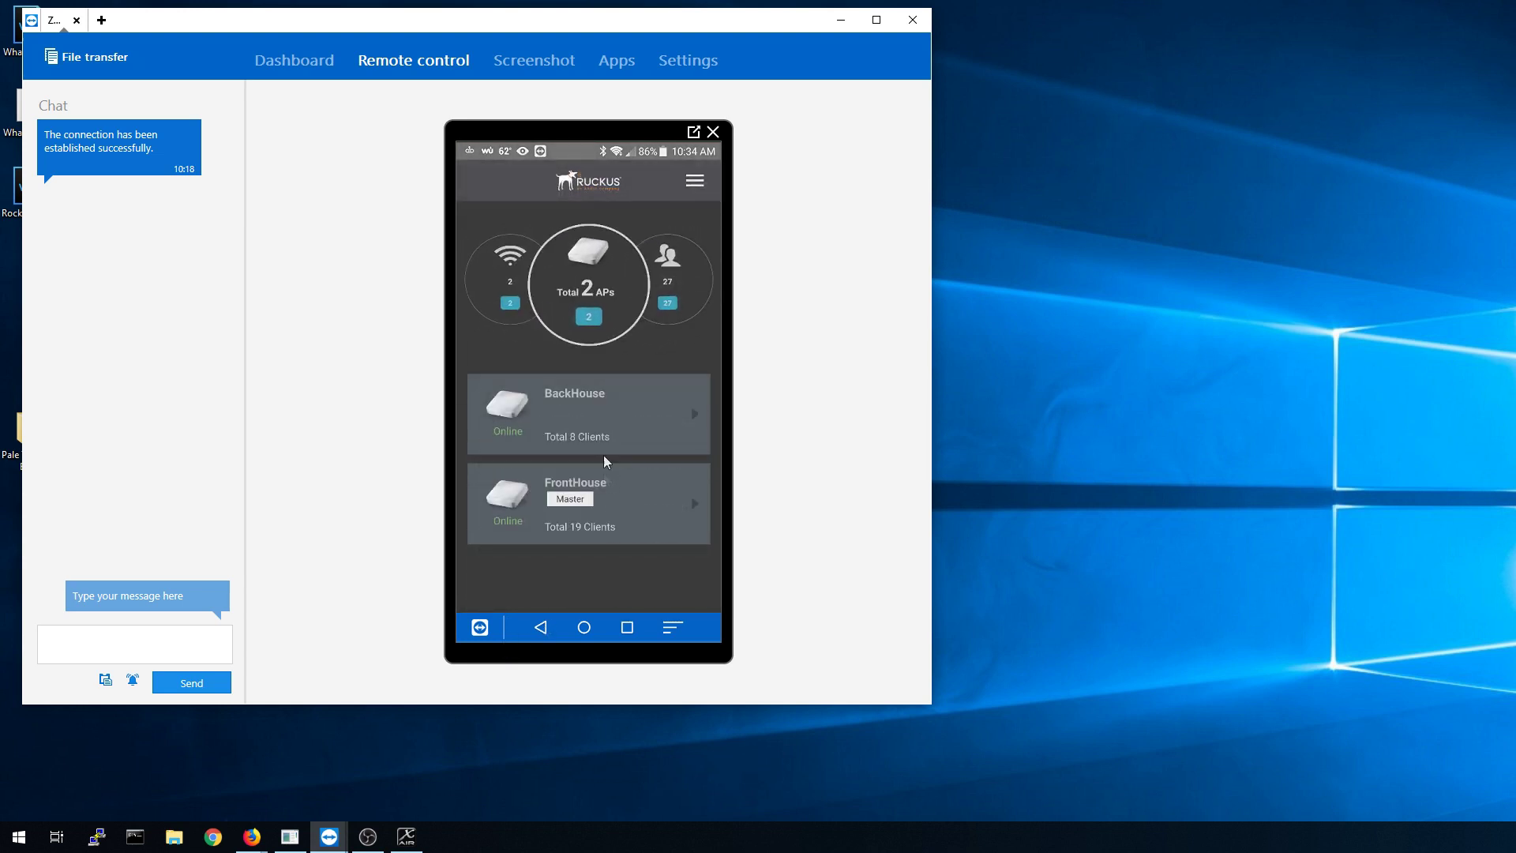
# View the BackHouse AP's details and Edit AP screen, then back out to the 27-client overview
pyautogui.click(588, 407)
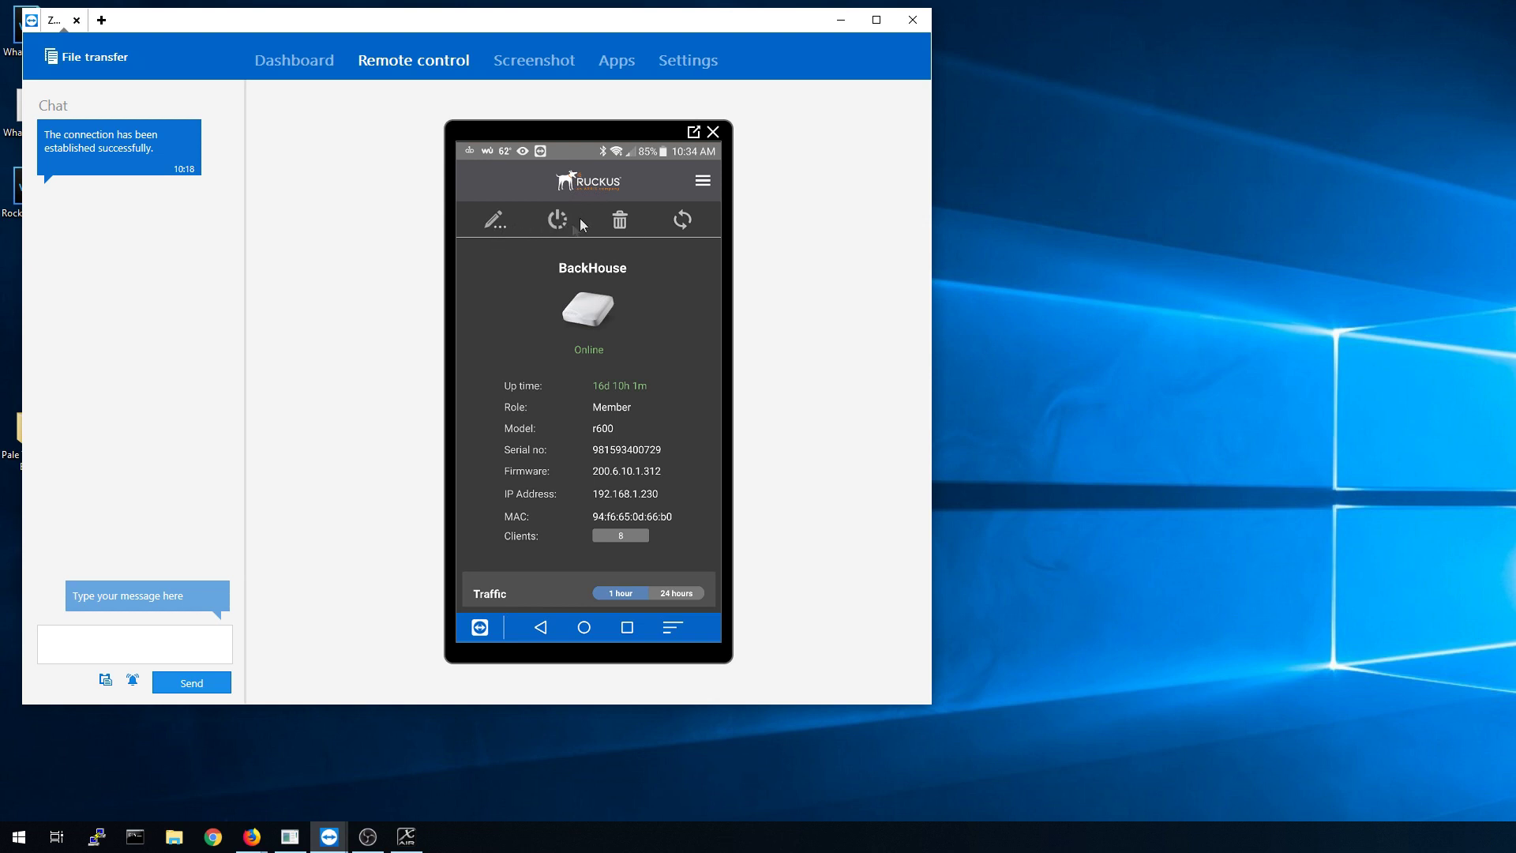
pyautogui.click(493, 221)
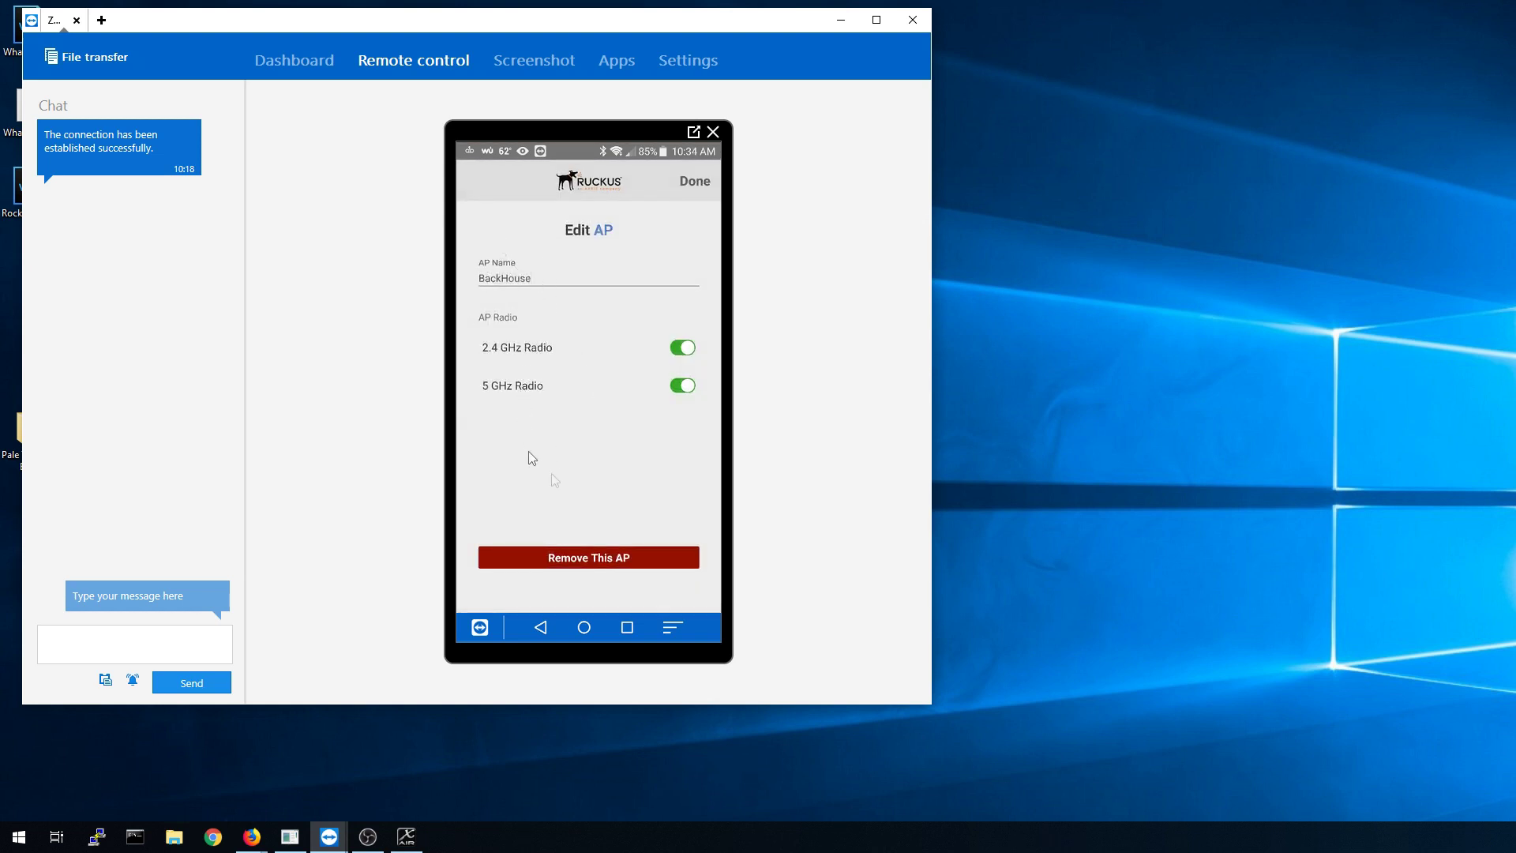
pyautogui.click(542, 629)
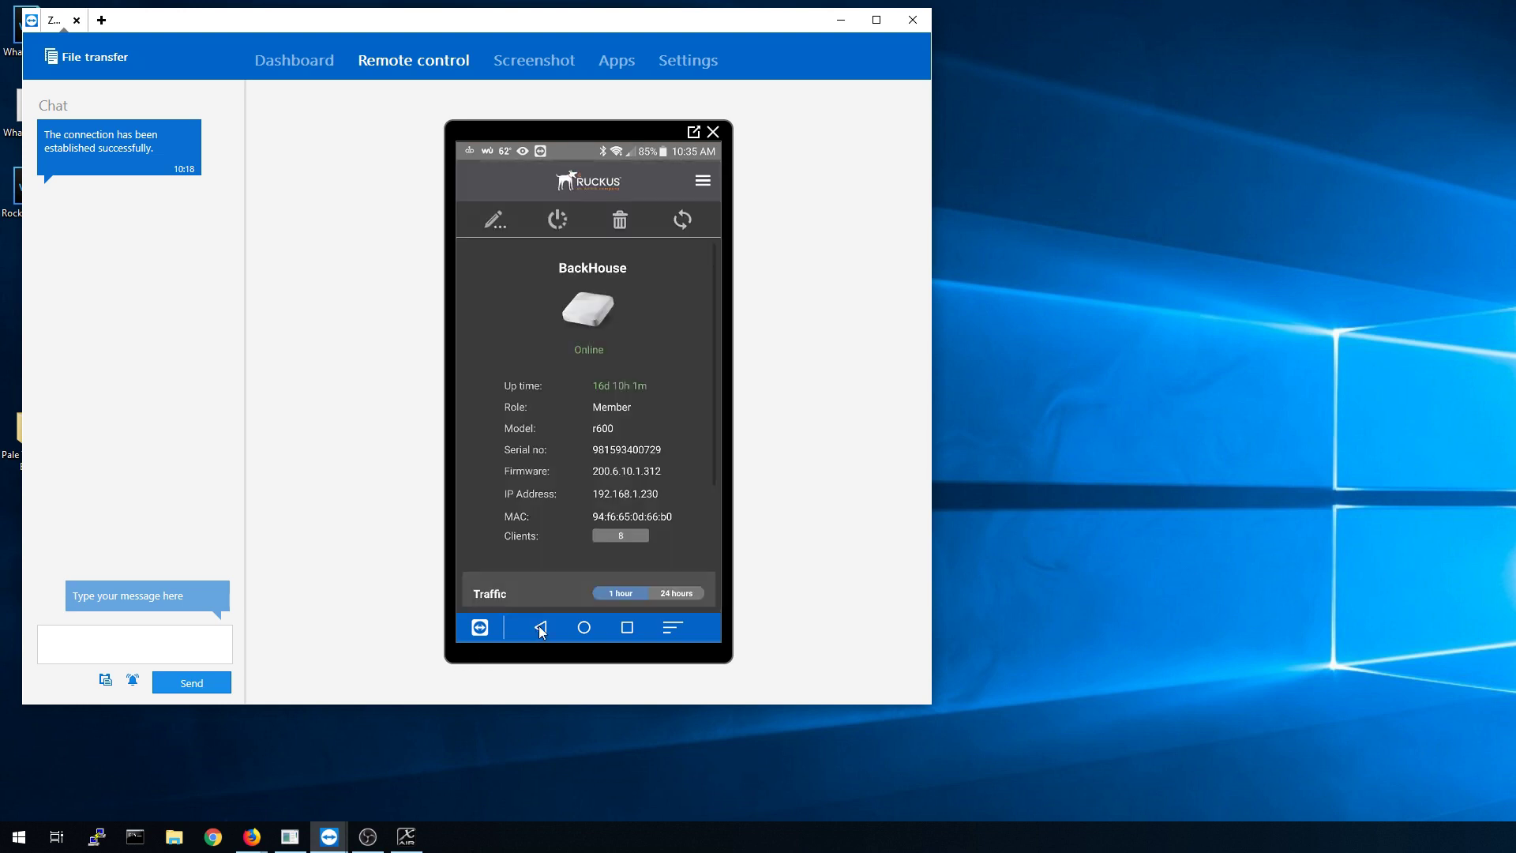
pyautogui.click(541, 629)
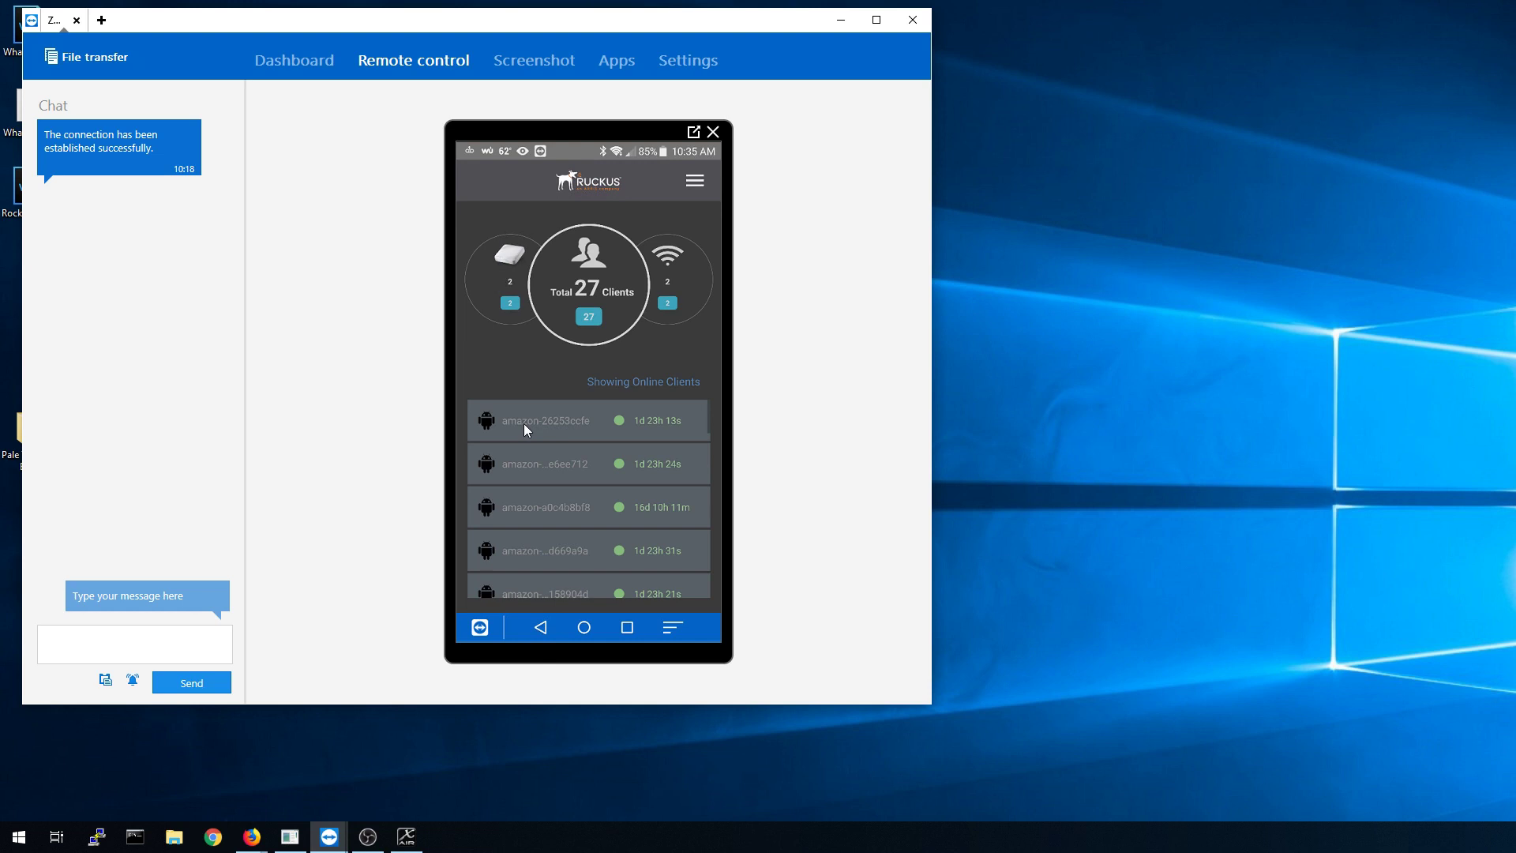
# Open the Vicious Kids WLAN's edit screen and show its advanced settings
pyautogui.click(694, 261)
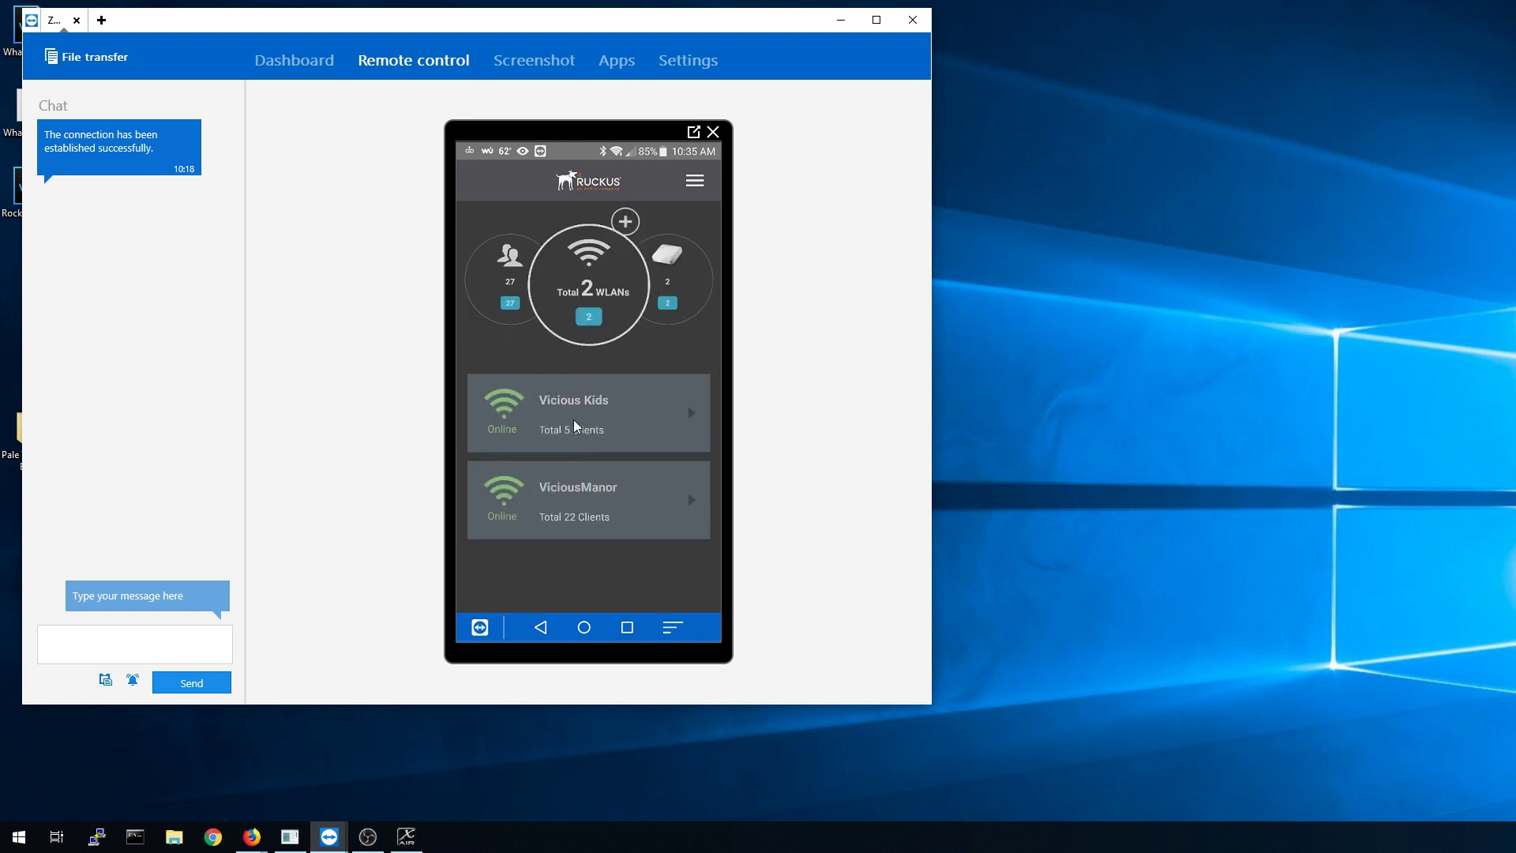
pyautogui.click(576, 427)
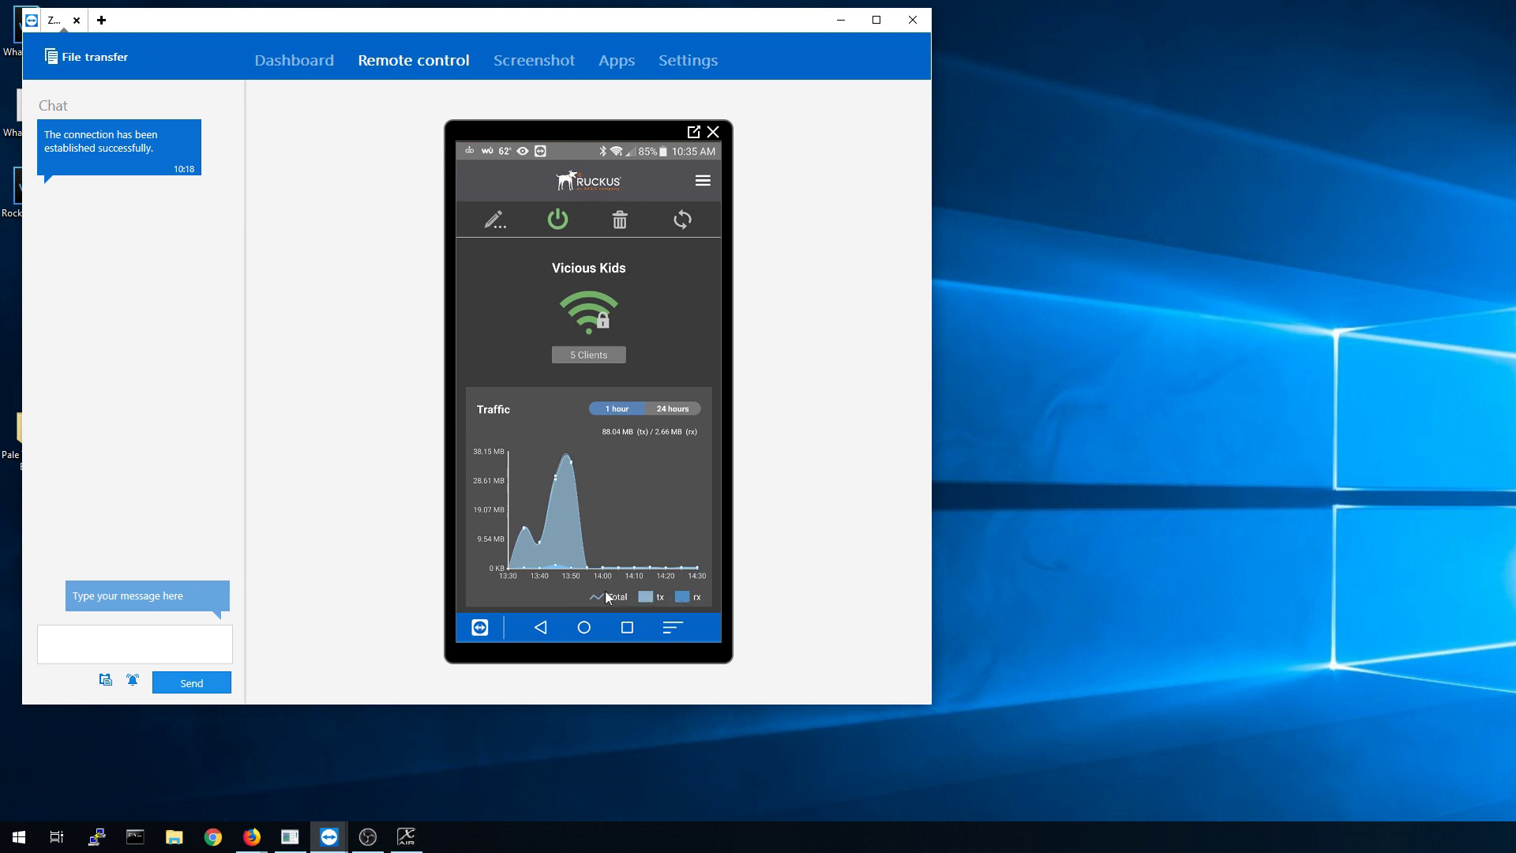
pyautogui.click(494, 217)
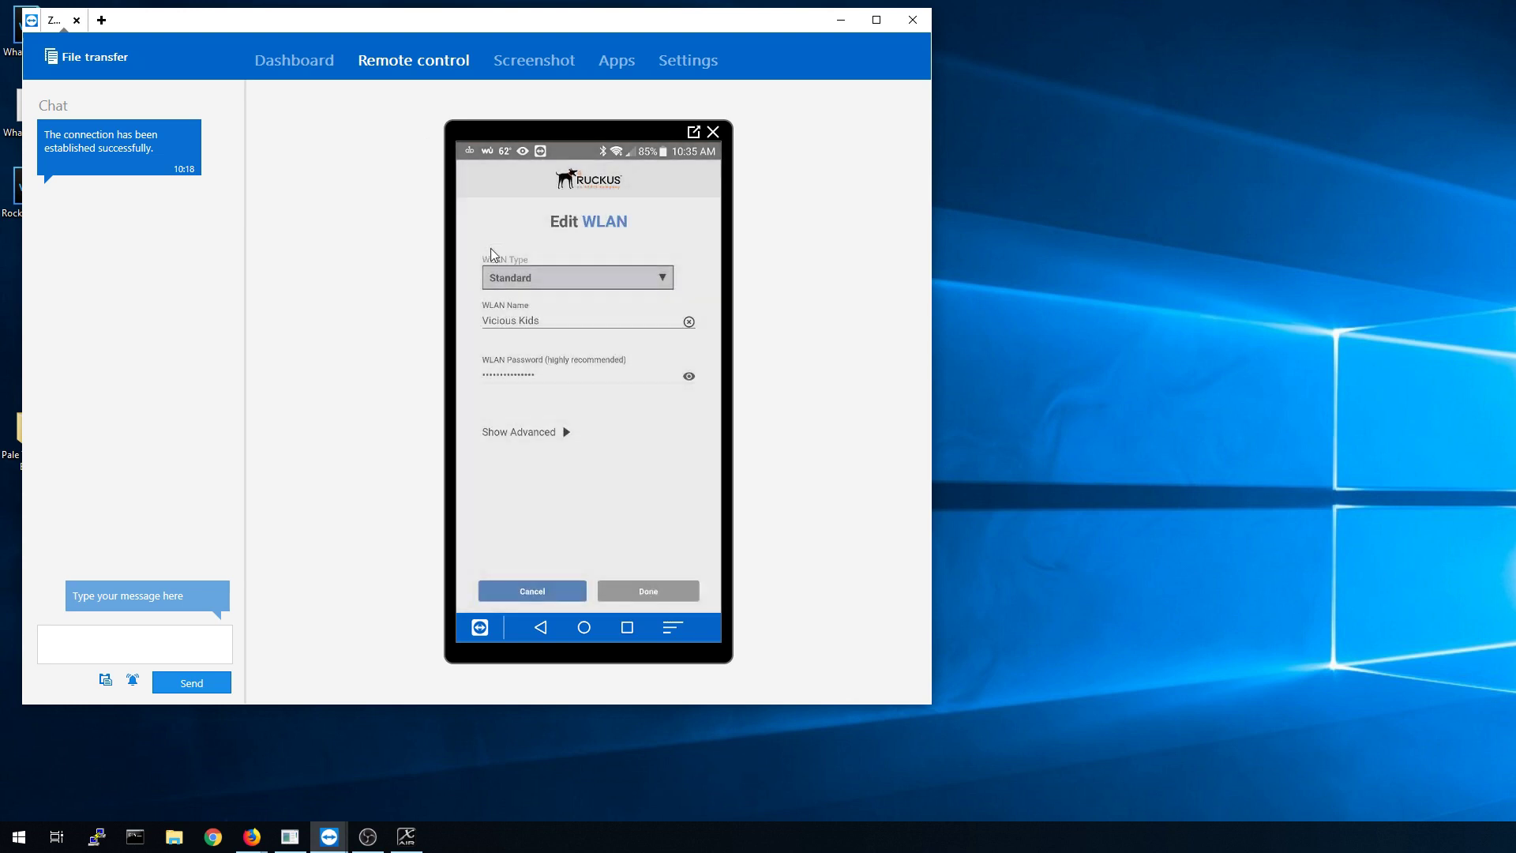
pyautogui.click(519, 434)
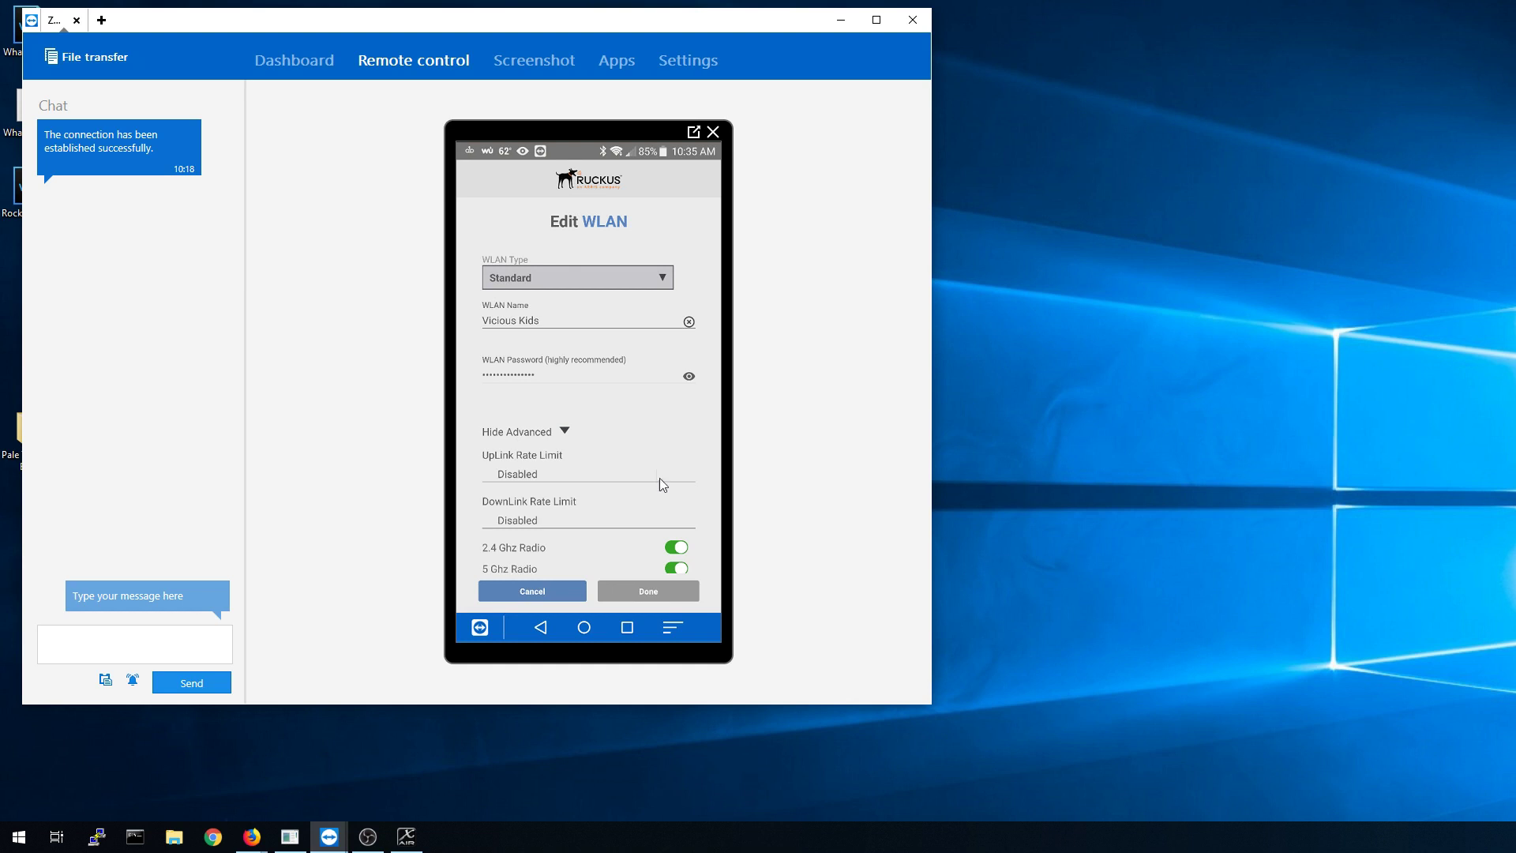
# Check the Service Schedule stays Always on, cancel the edit, and minimize TeamViewer
pyautogui.scroll(-3, 624, 462)
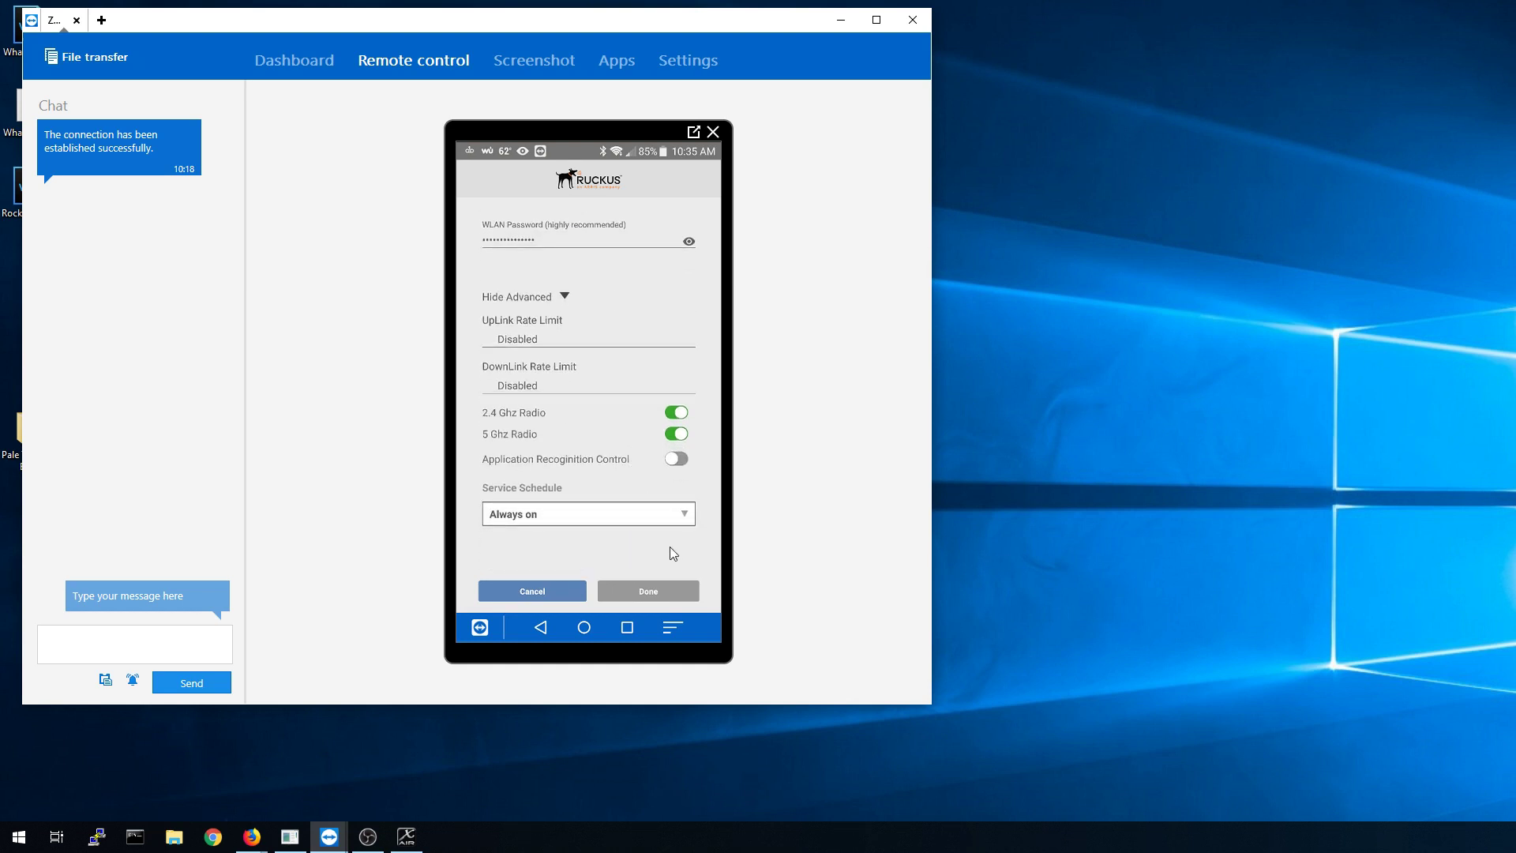
pyautogui.click(610, 518)
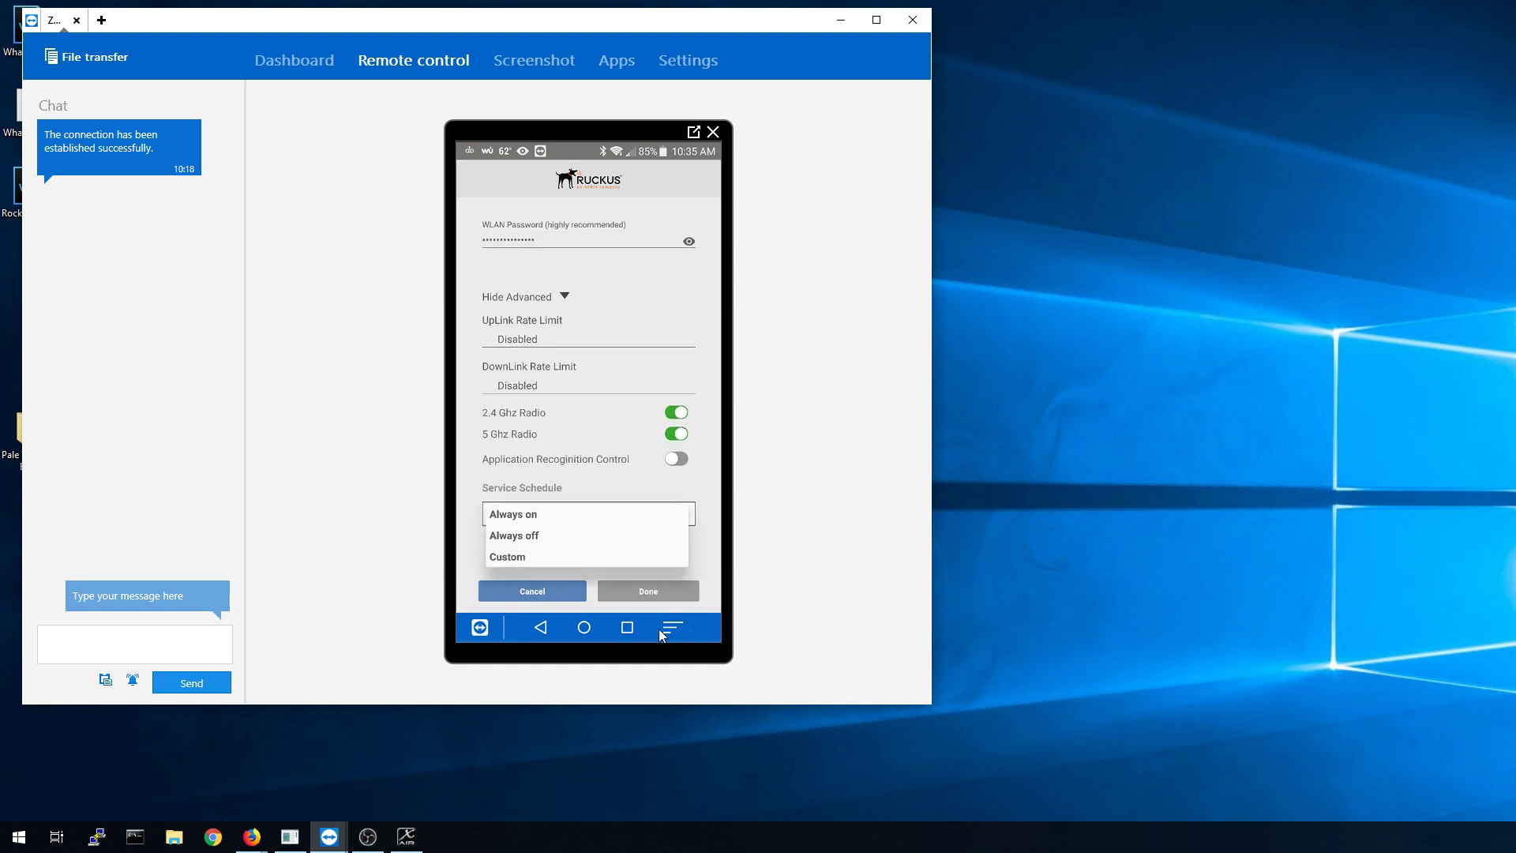
pyautogui.click(555, 598)
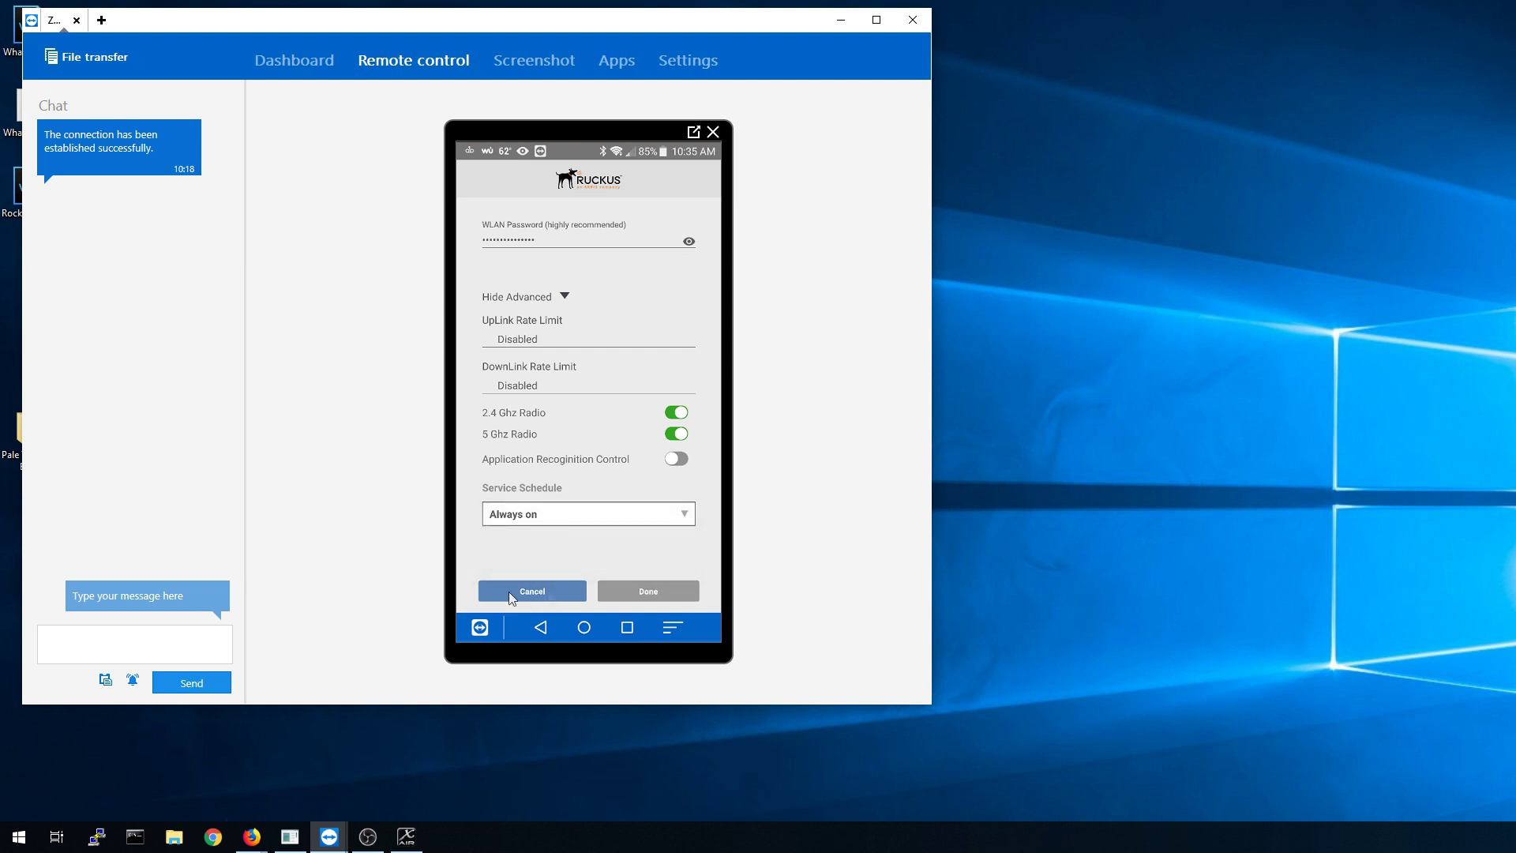
pyautogui.click(549, 589)
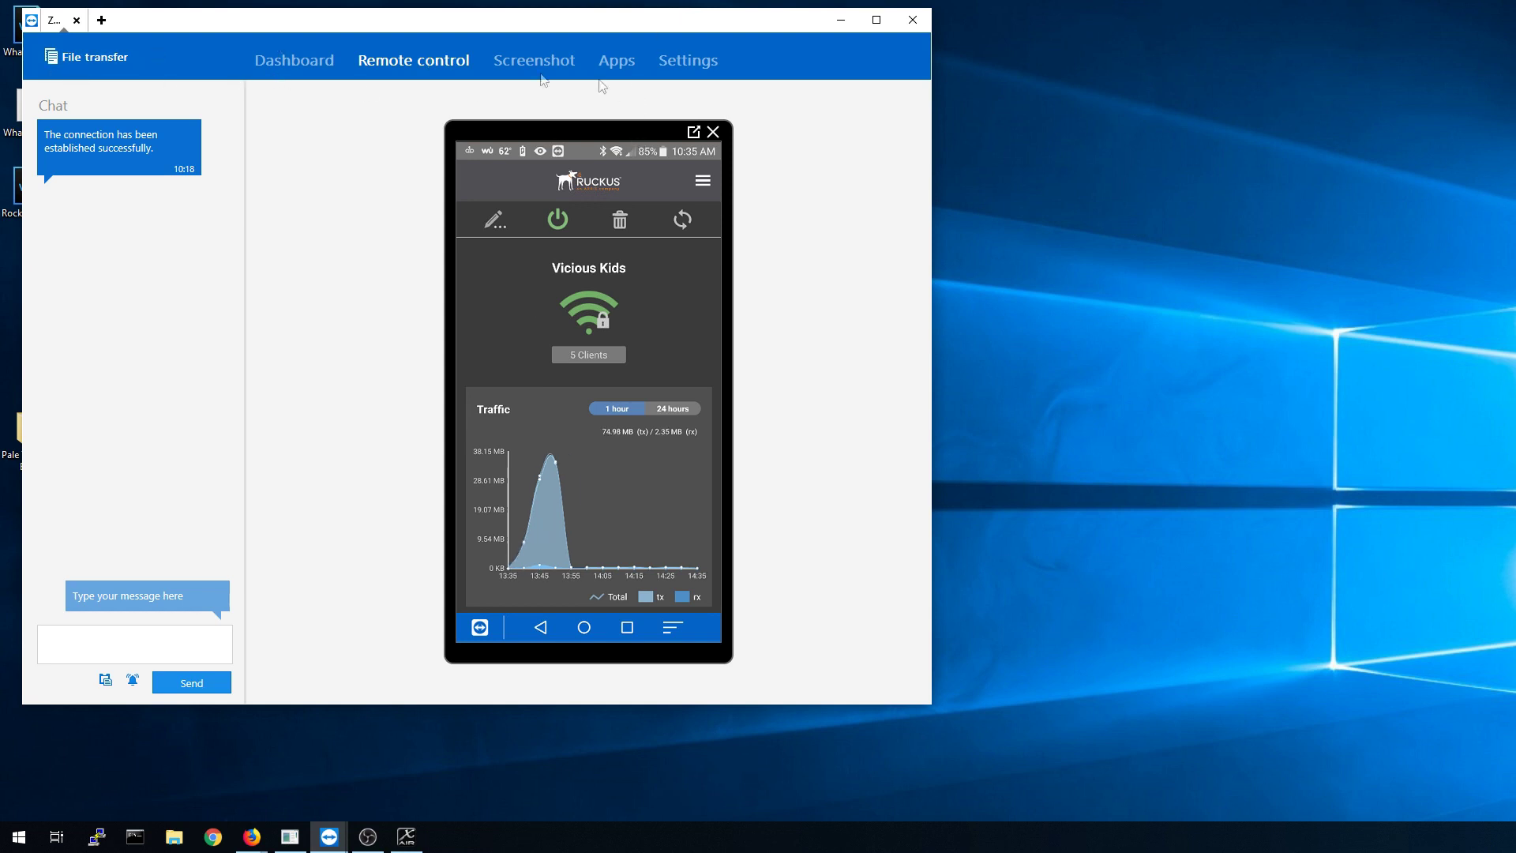
pyautogui.click(839, 22)
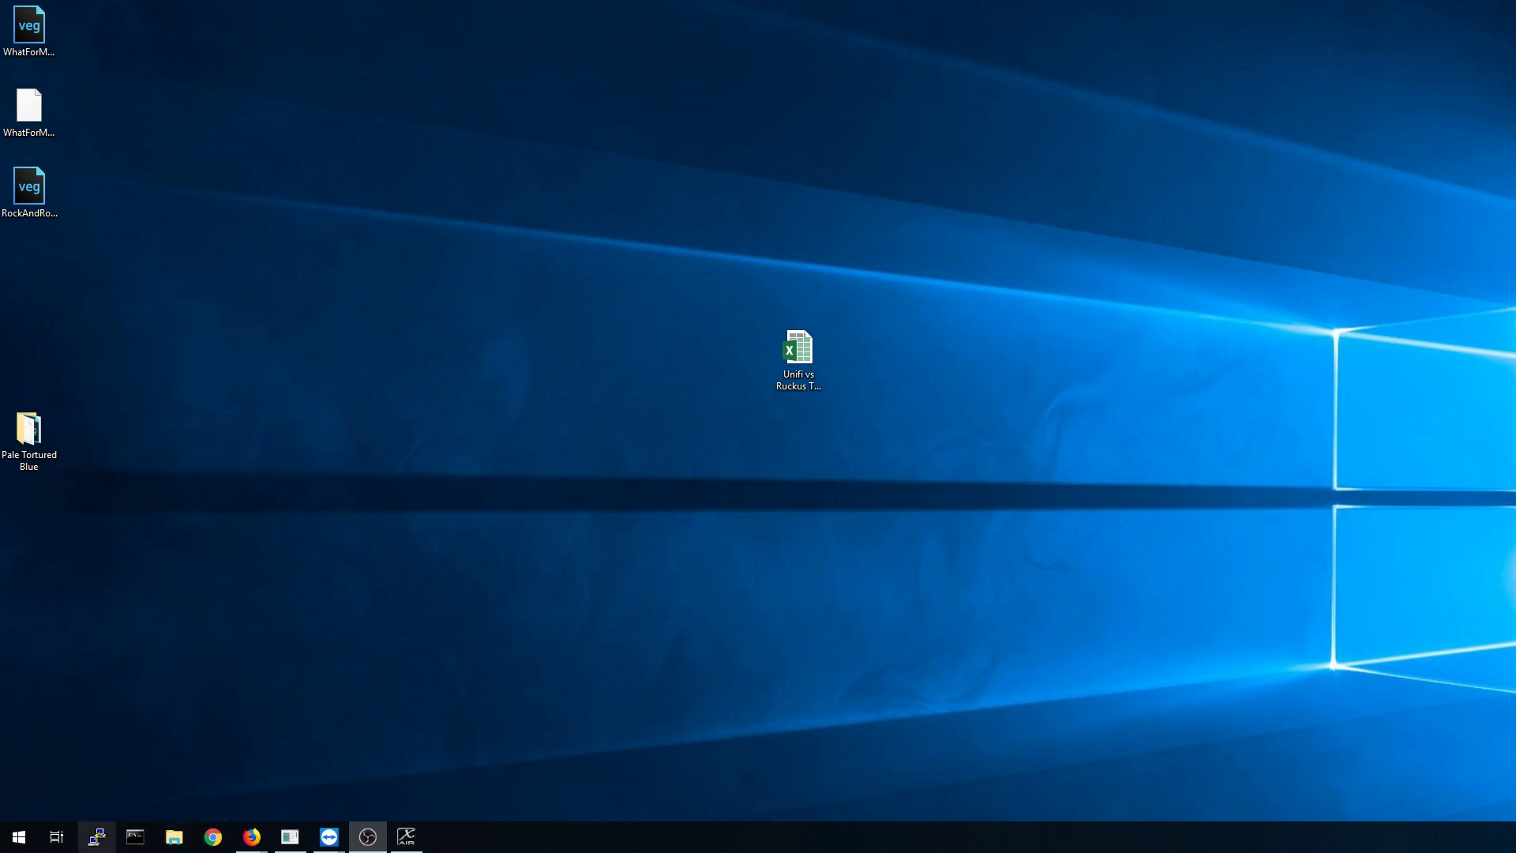
# Open PuTTY's SSH configuration dialog, then log out of the Unleashed dashboard and minimize Firefox
pyautogui.click(96, 837)
pyautogui.moveTo(1029, 272); pyautogui.dragTo(237, 286)
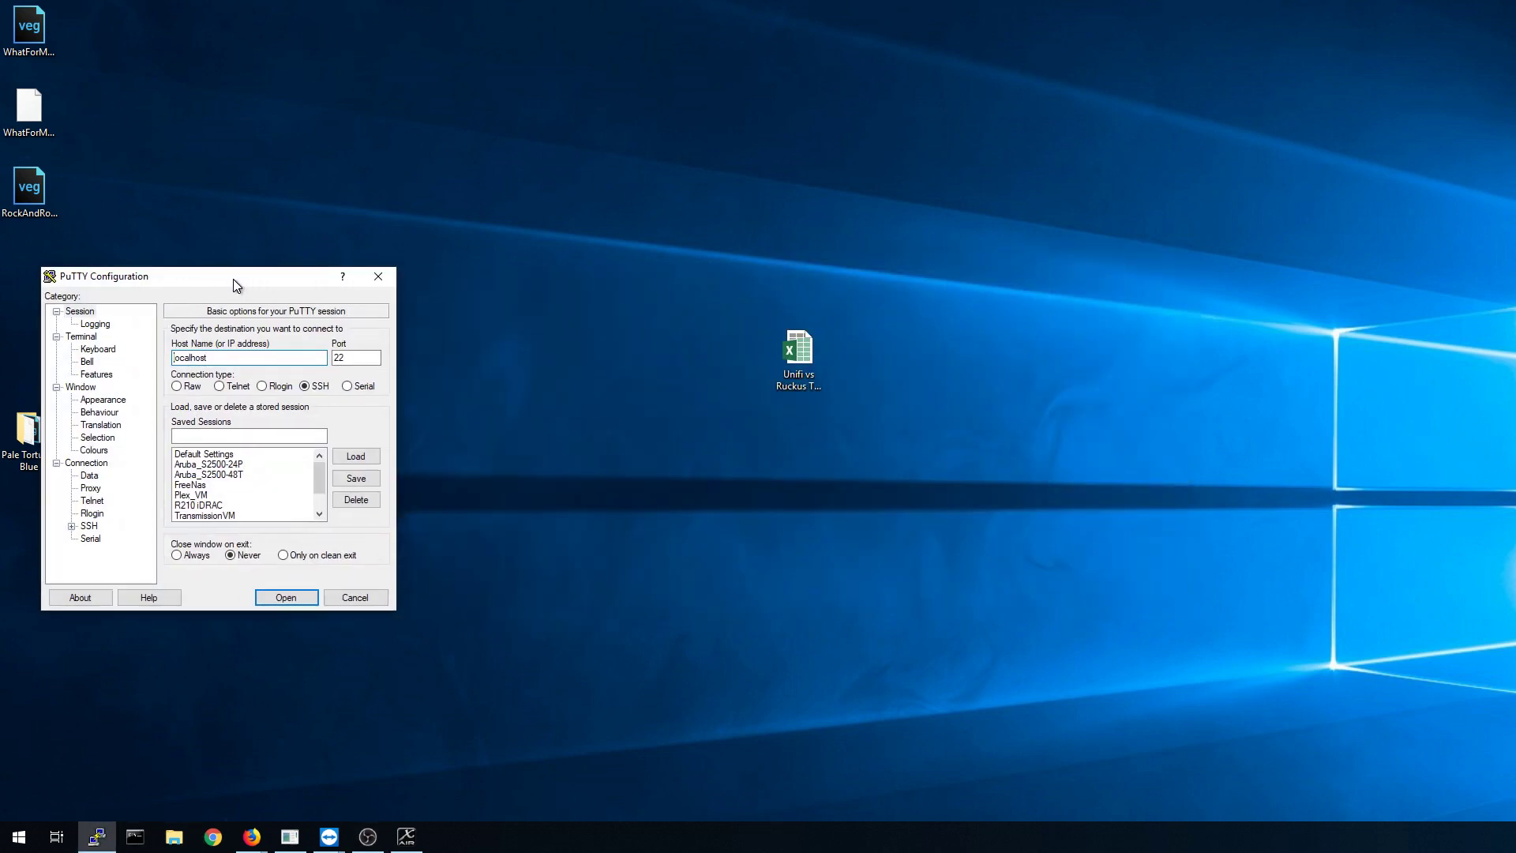
pyautogui.click(263, 844)
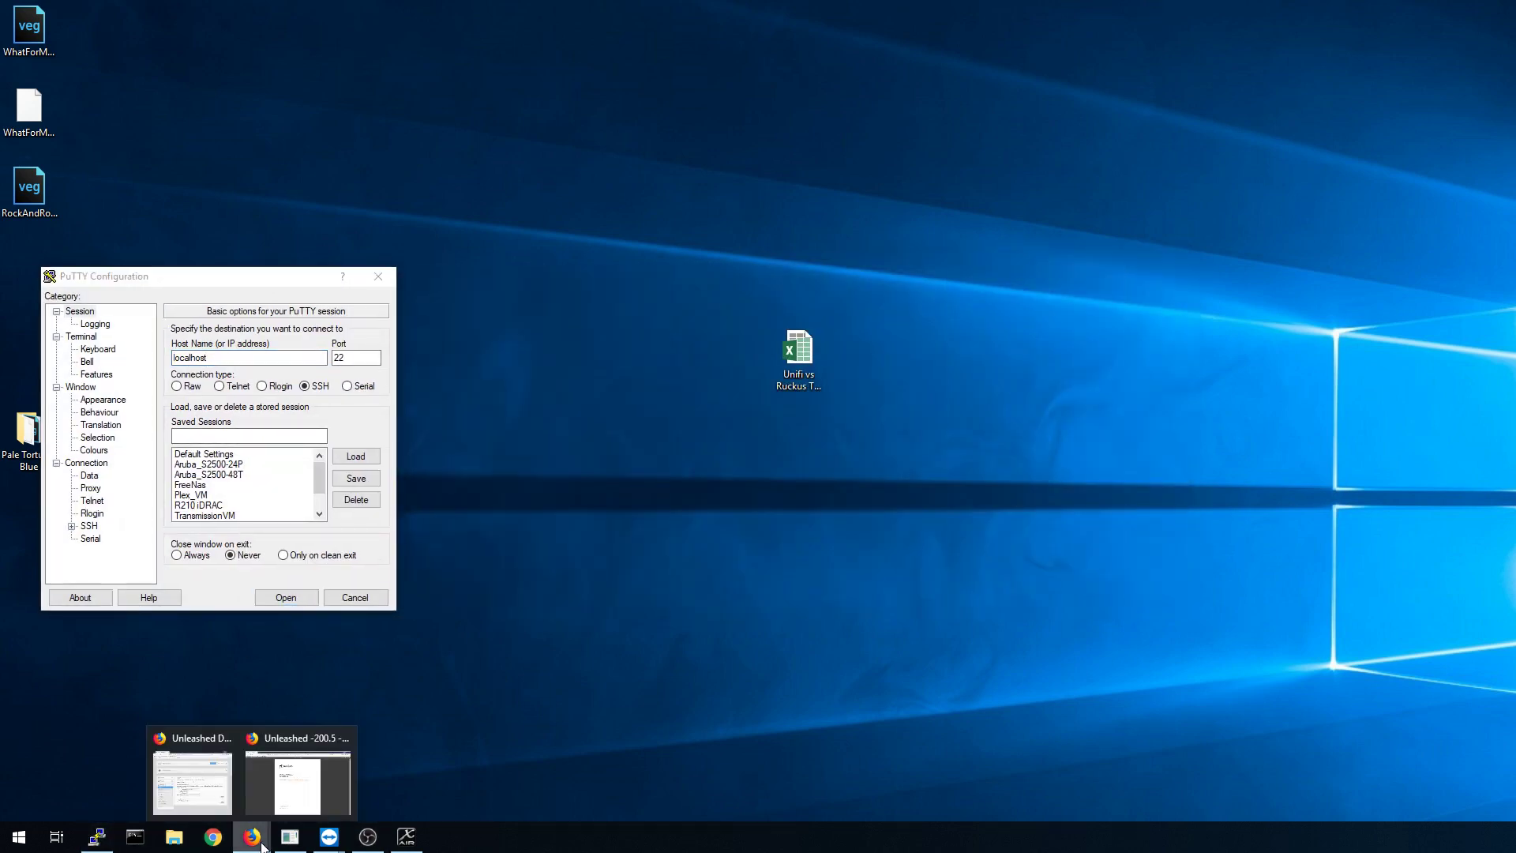
pyautogui.click(191, 780)
pyautogui.scroll(3, 940, 288)
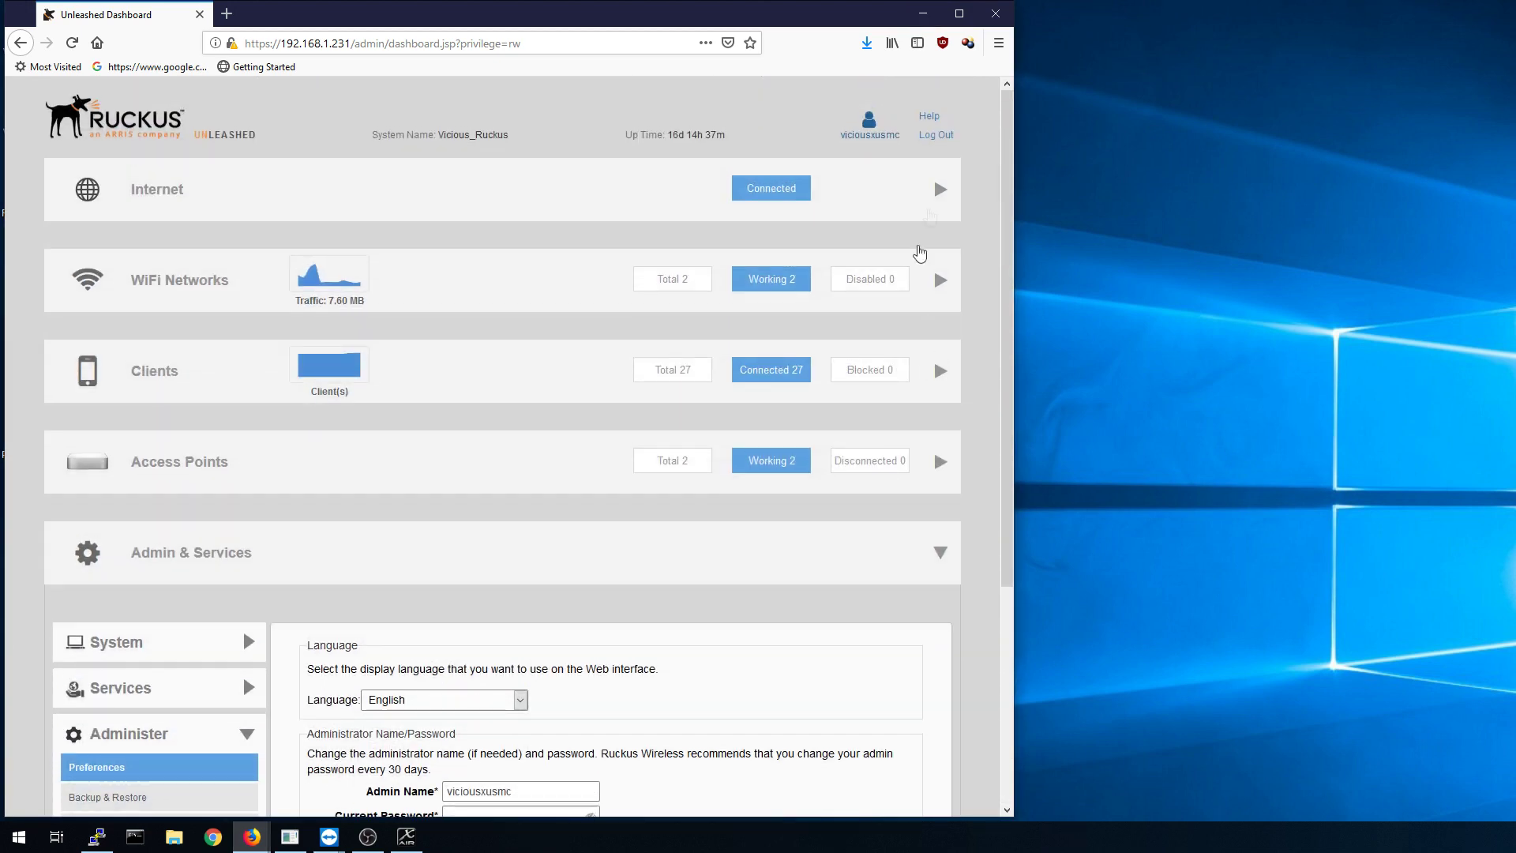
pyautogui.click(931, 144)
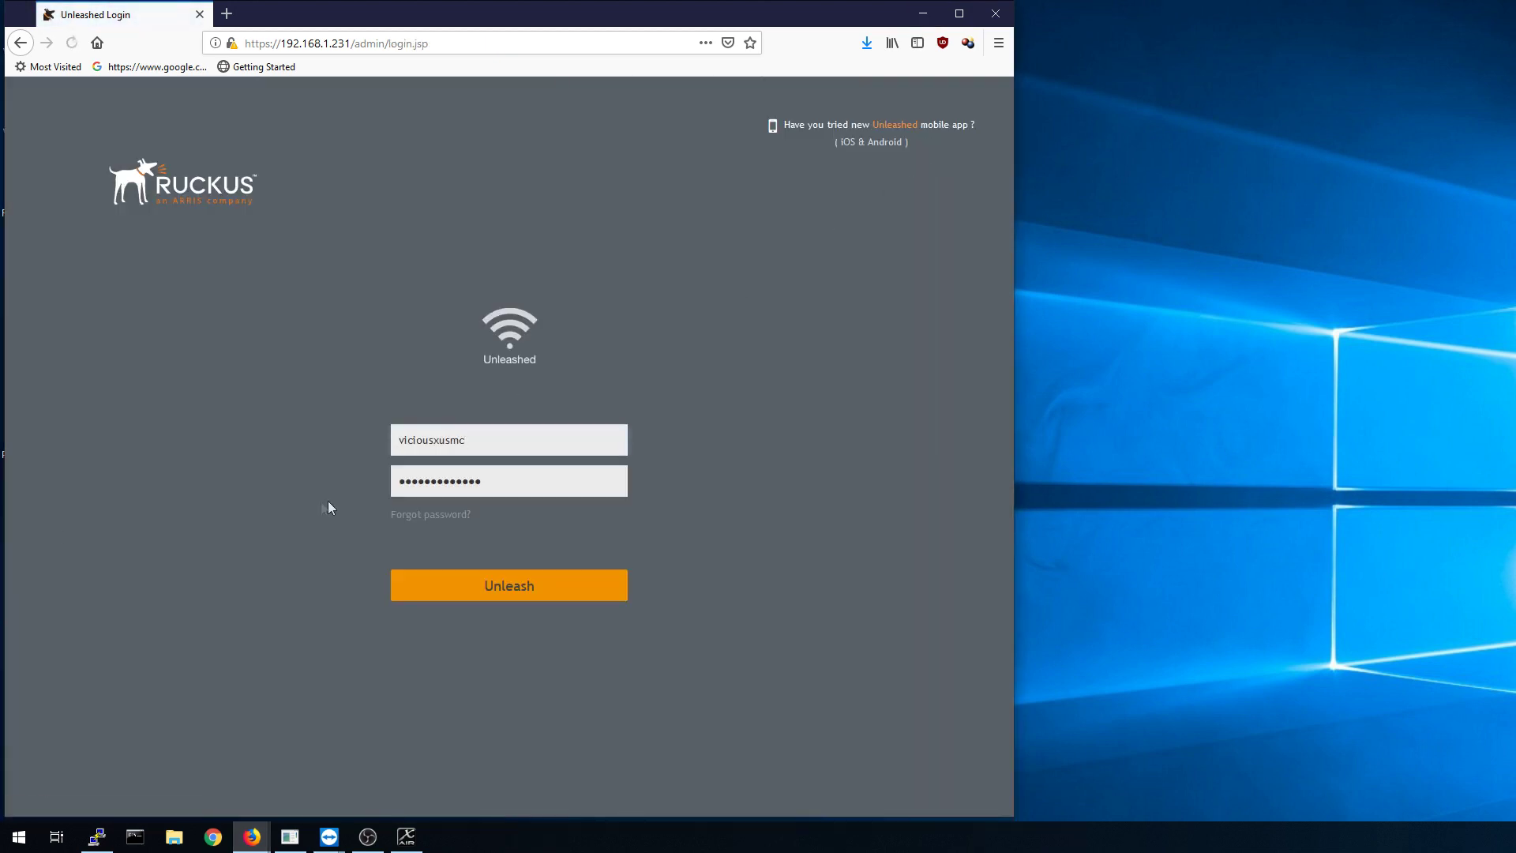
pyautogui.click(922, 15)
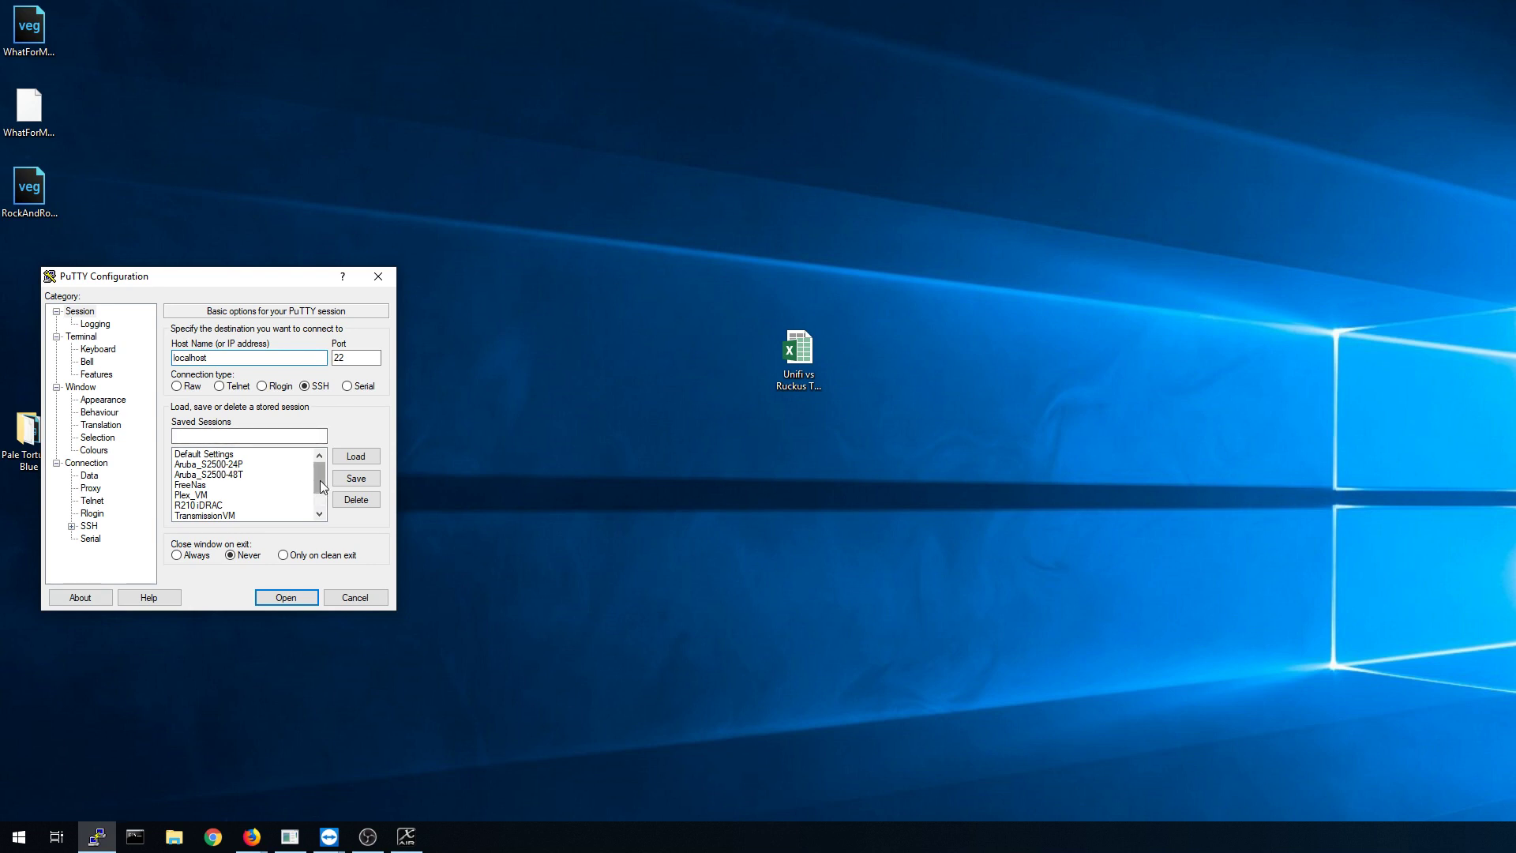
# Open a PuTTY SSH connection to the controller at 192.168.1.2
pyautogui.moveTo(278, 357); pyautogui.dragTo(106, 361)
pyautogui.write('192.168.1.231')
pyautogui.click(286, 597)
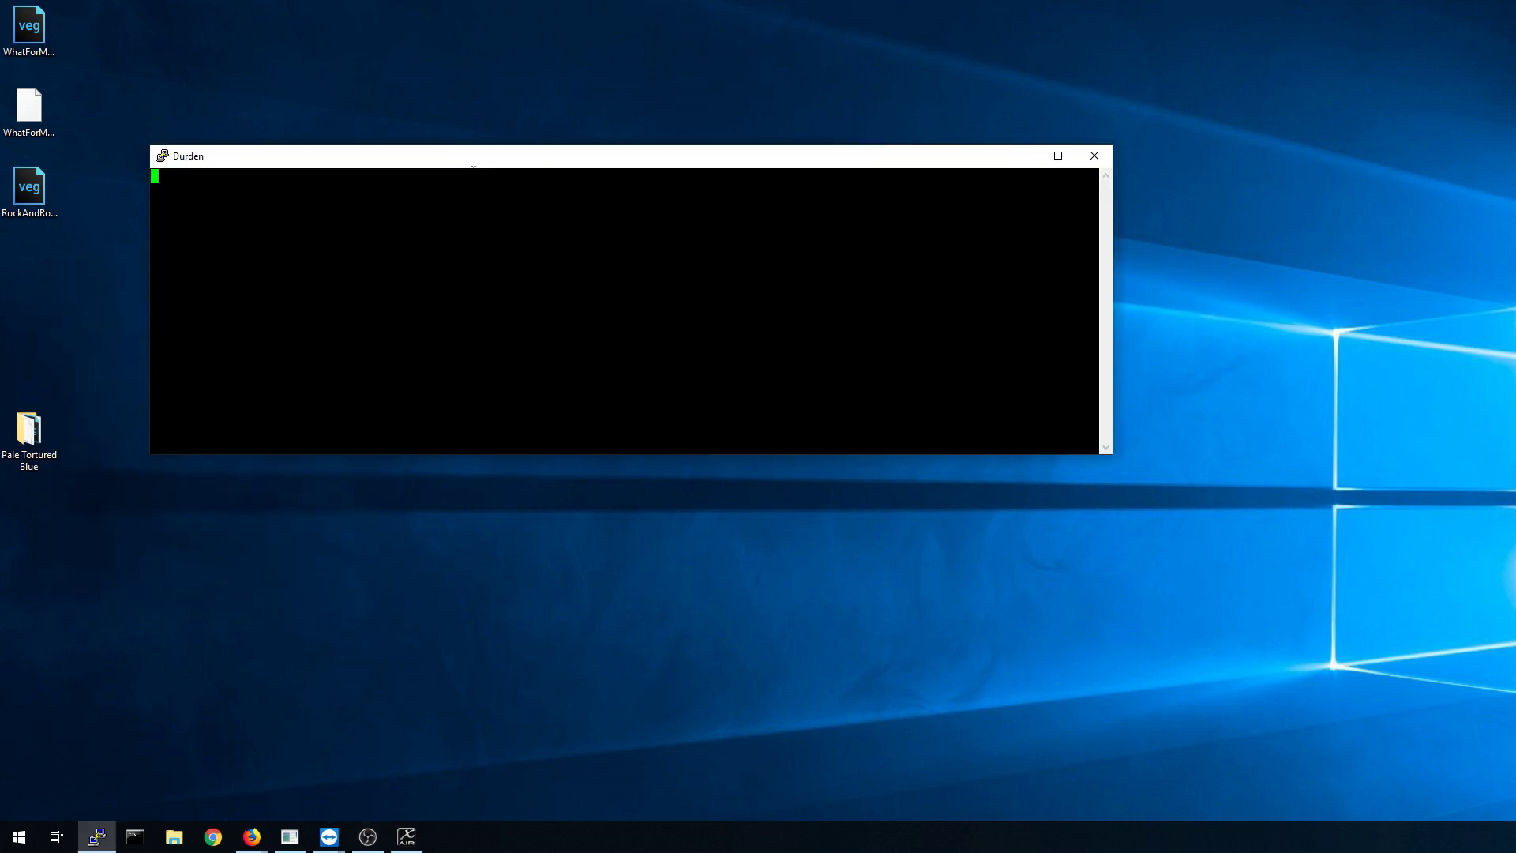
# Log in with the admin username and password, snap the terminal left, and list commands with ?
pyautogui.press('Return')
pyautogui.press('Return')
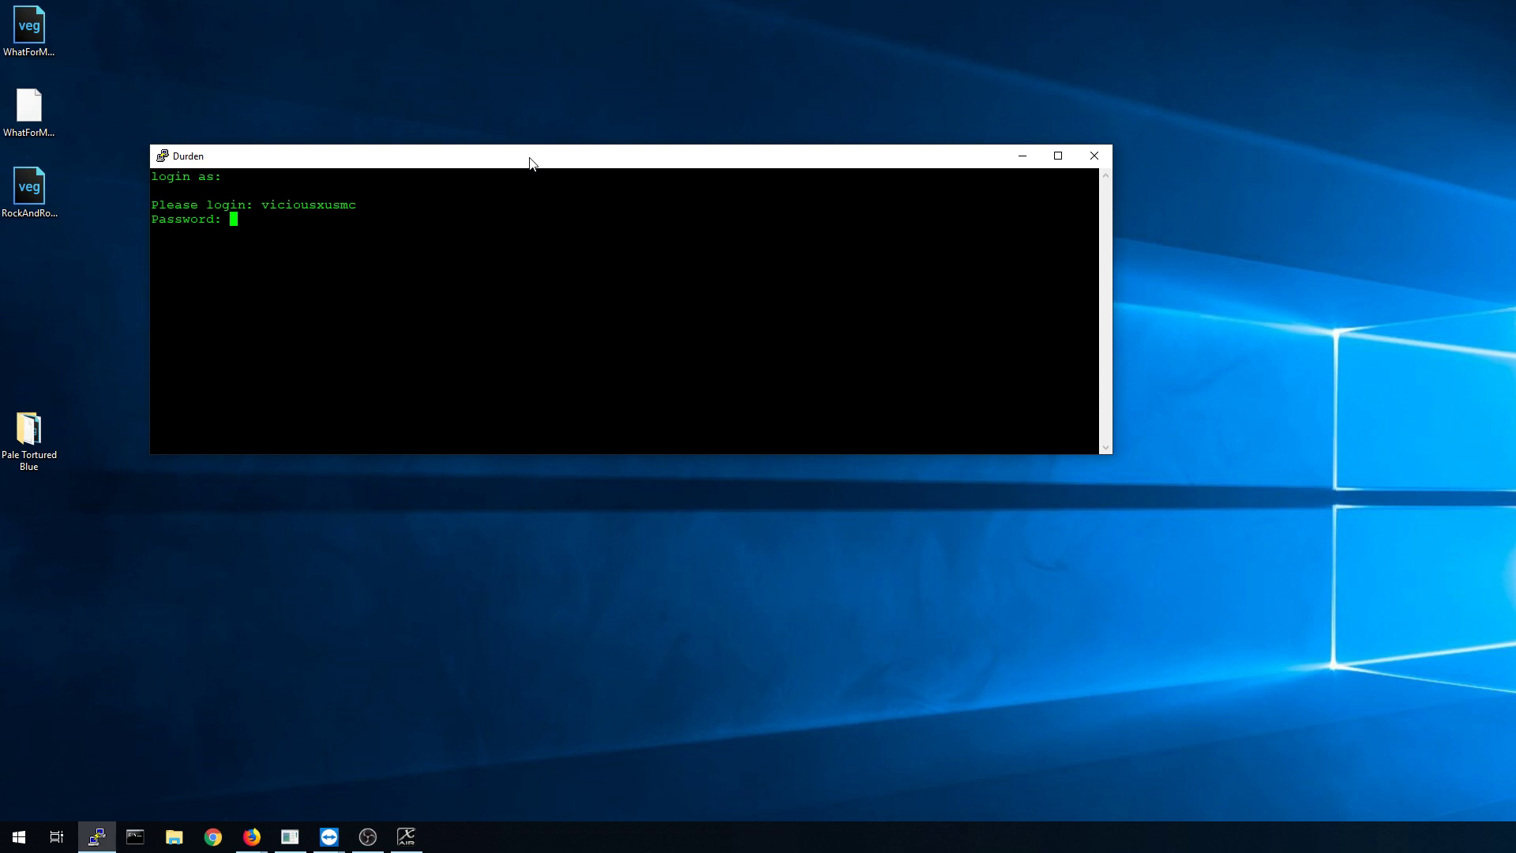
pyautogui.press('Return')
pyautogui.moveTo(575, 161); pyautogui.dragTo(0, 213)
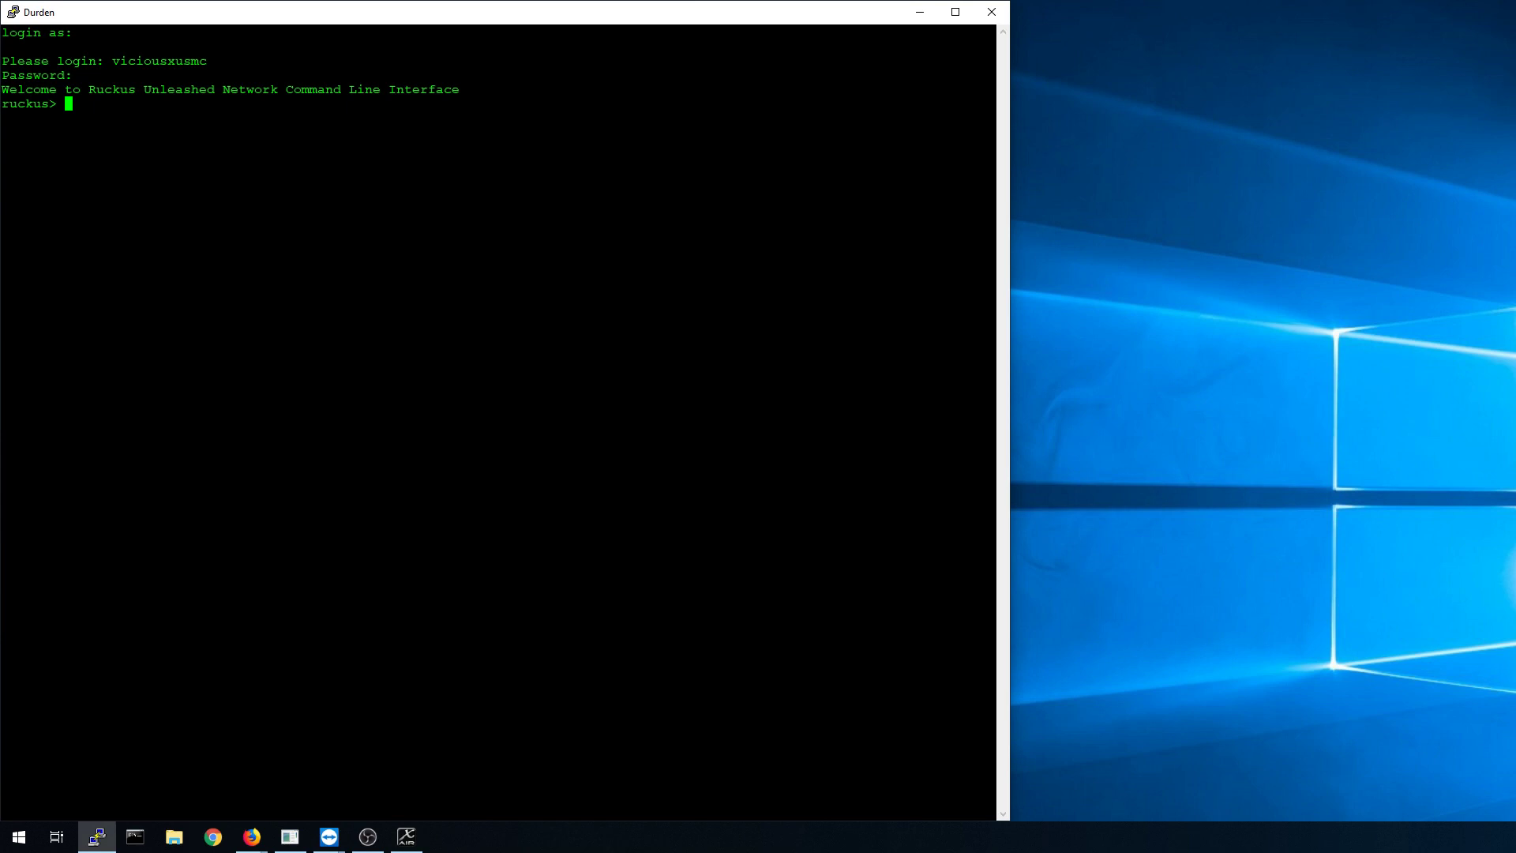
pyautogui.write('?')
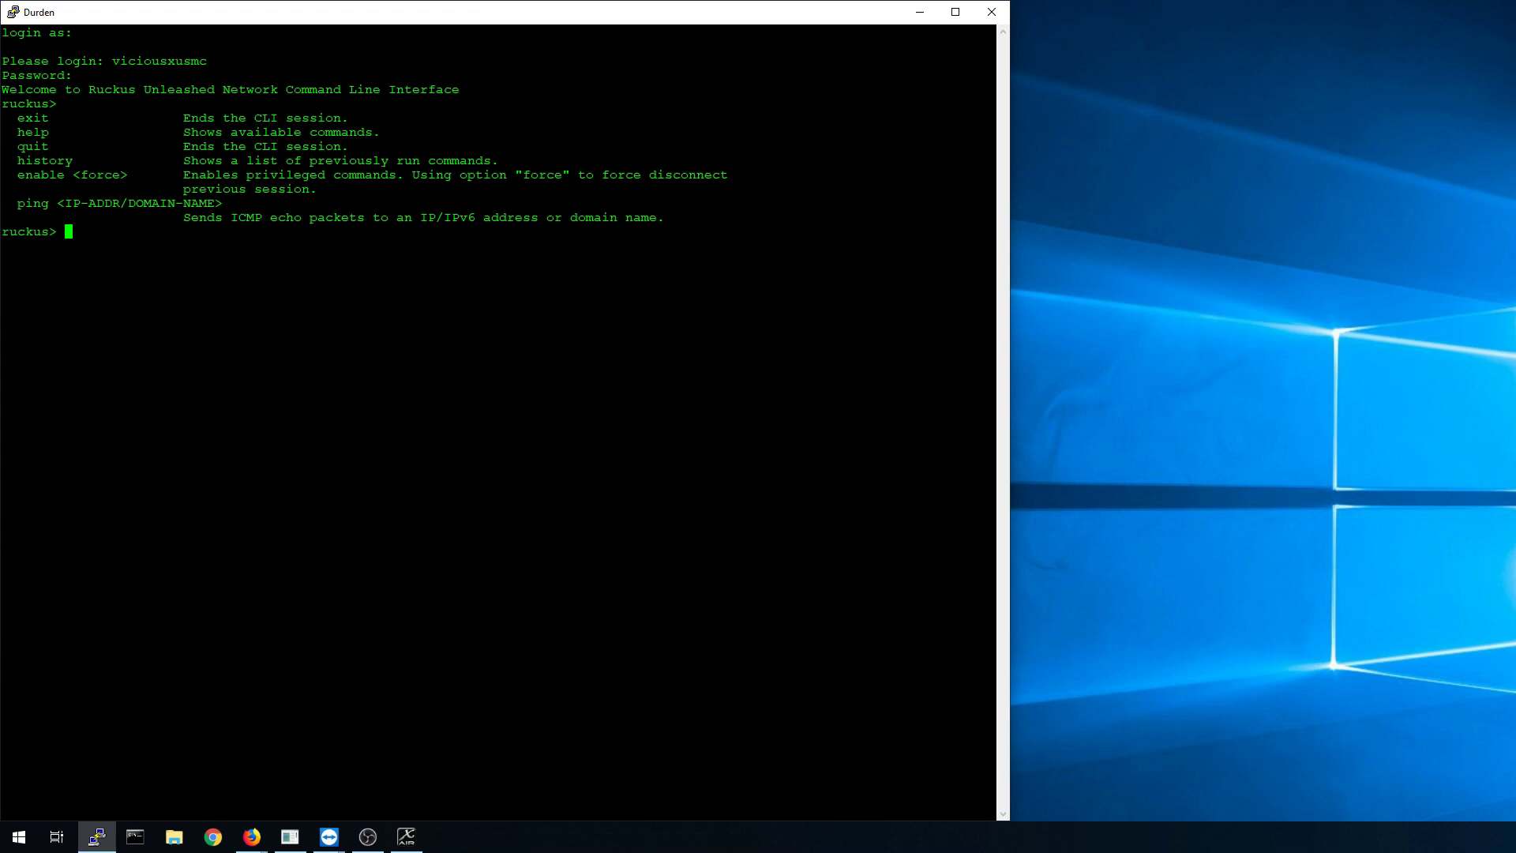
# Enable privileged mode with en and list its commands, highlighting config and show
pyautogui.write('en')
pyautogui.press('Return')
pyautogui.press('?')
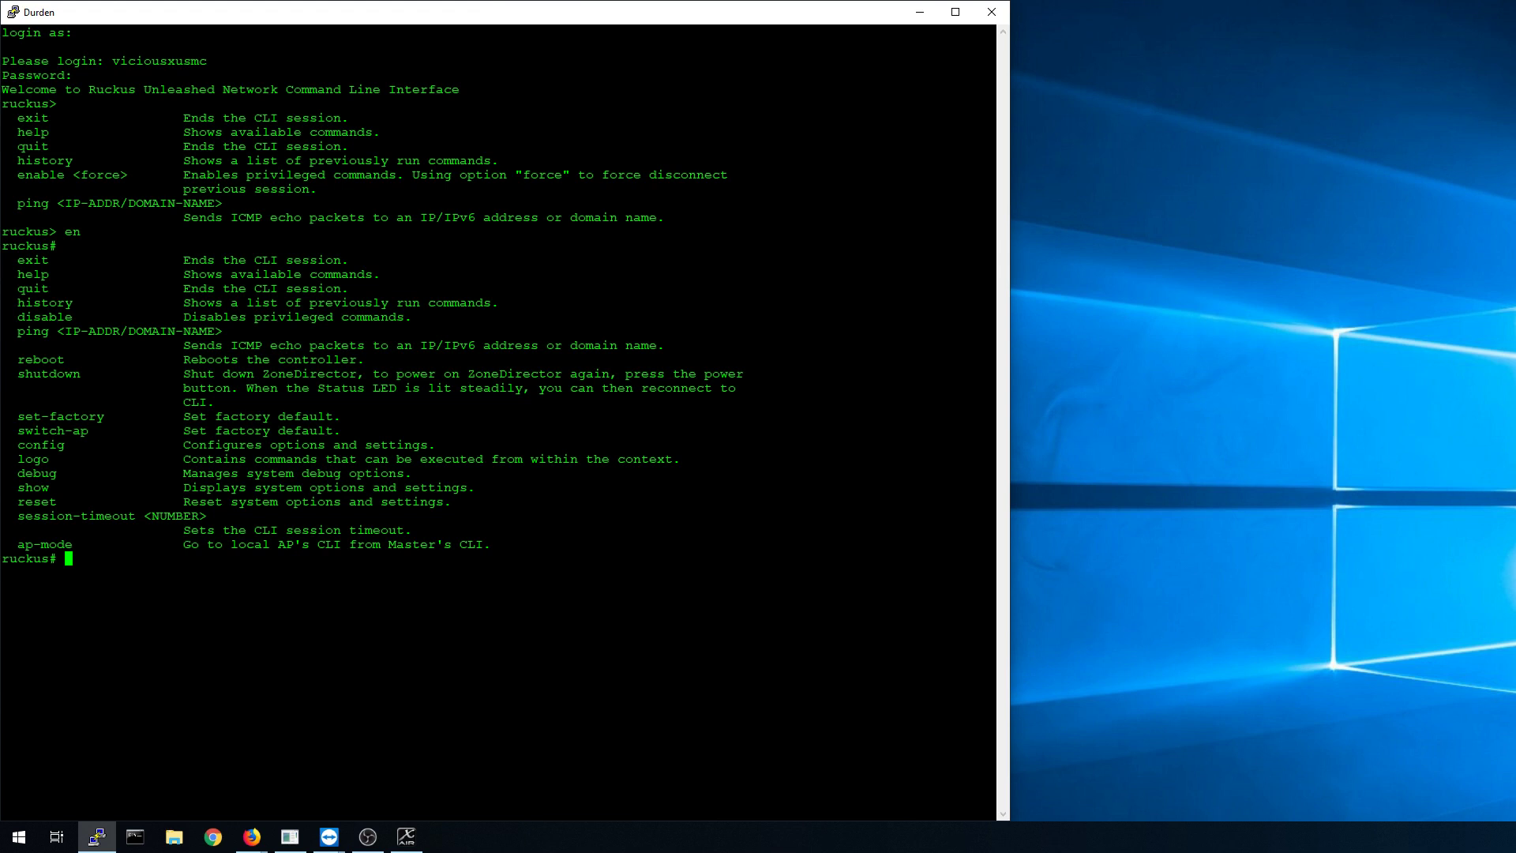
pyautogui.moveTo(19, 445); pyautogui.dragTo(85, 444)
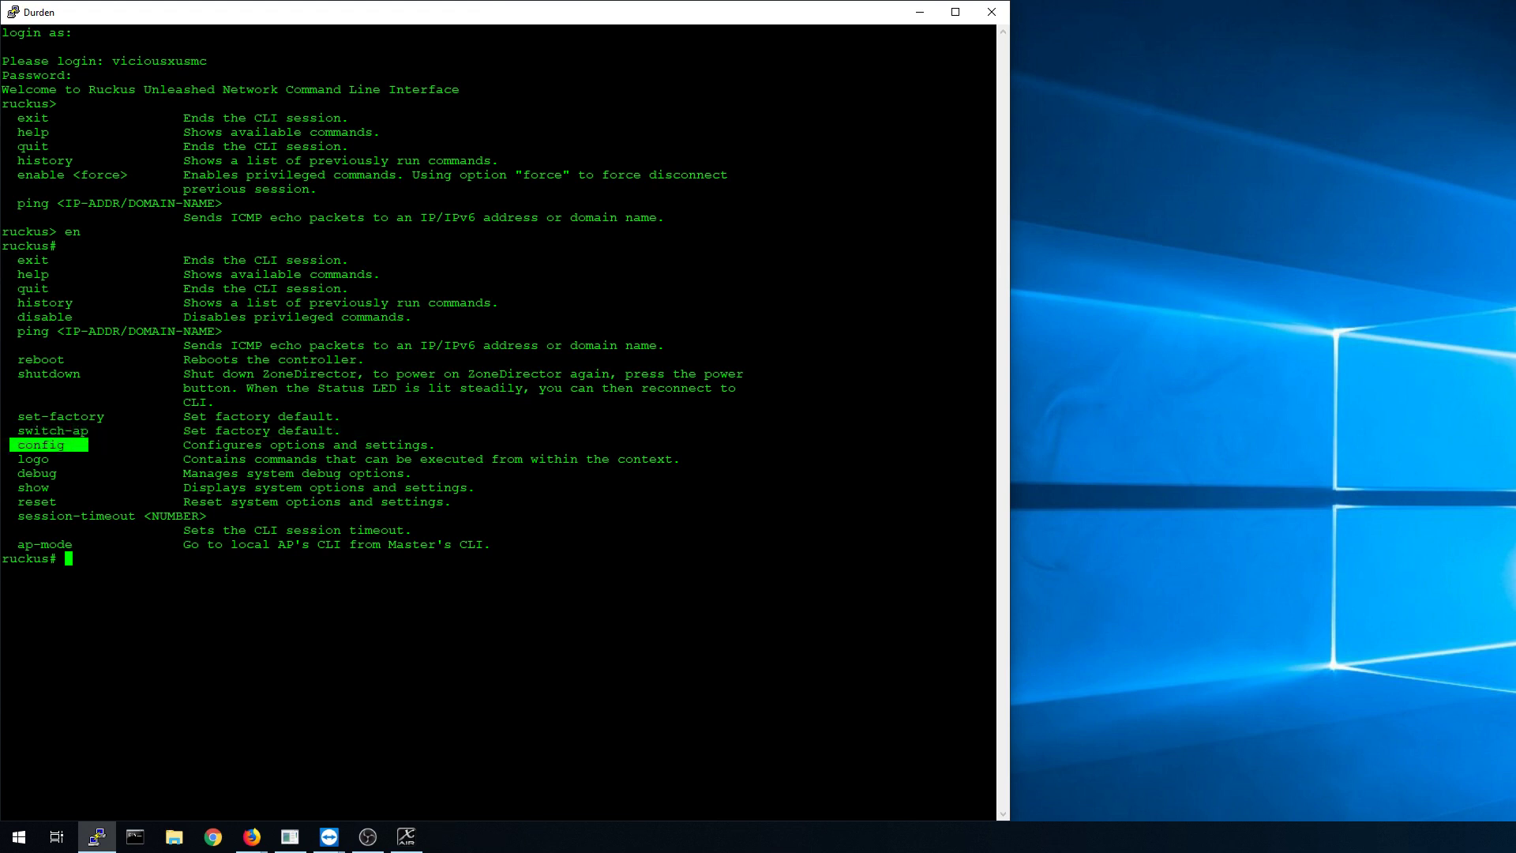
pyautogui.moveTo(2, 487); pyautogui.dragTo(88, 487)
# List the show command's options, noting the role entry, then erase the unfinished show line
pyautogui.write('show')
pyautogui.press('?')
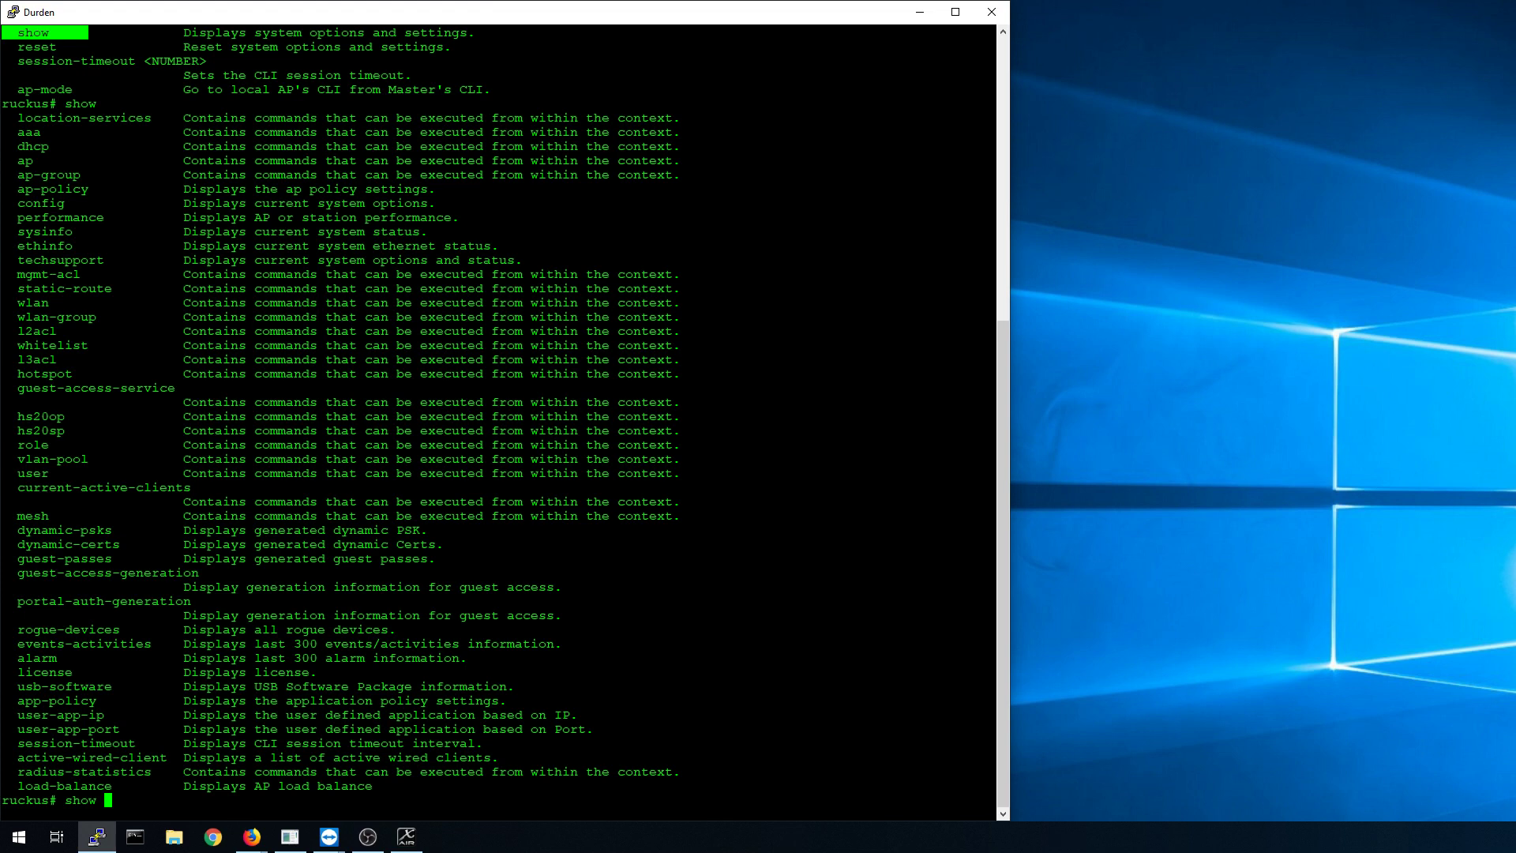
pyautogui.moveTo(33, 445); pyautogui.dragTo(74, 445)
pyautogui.click(67, 445)
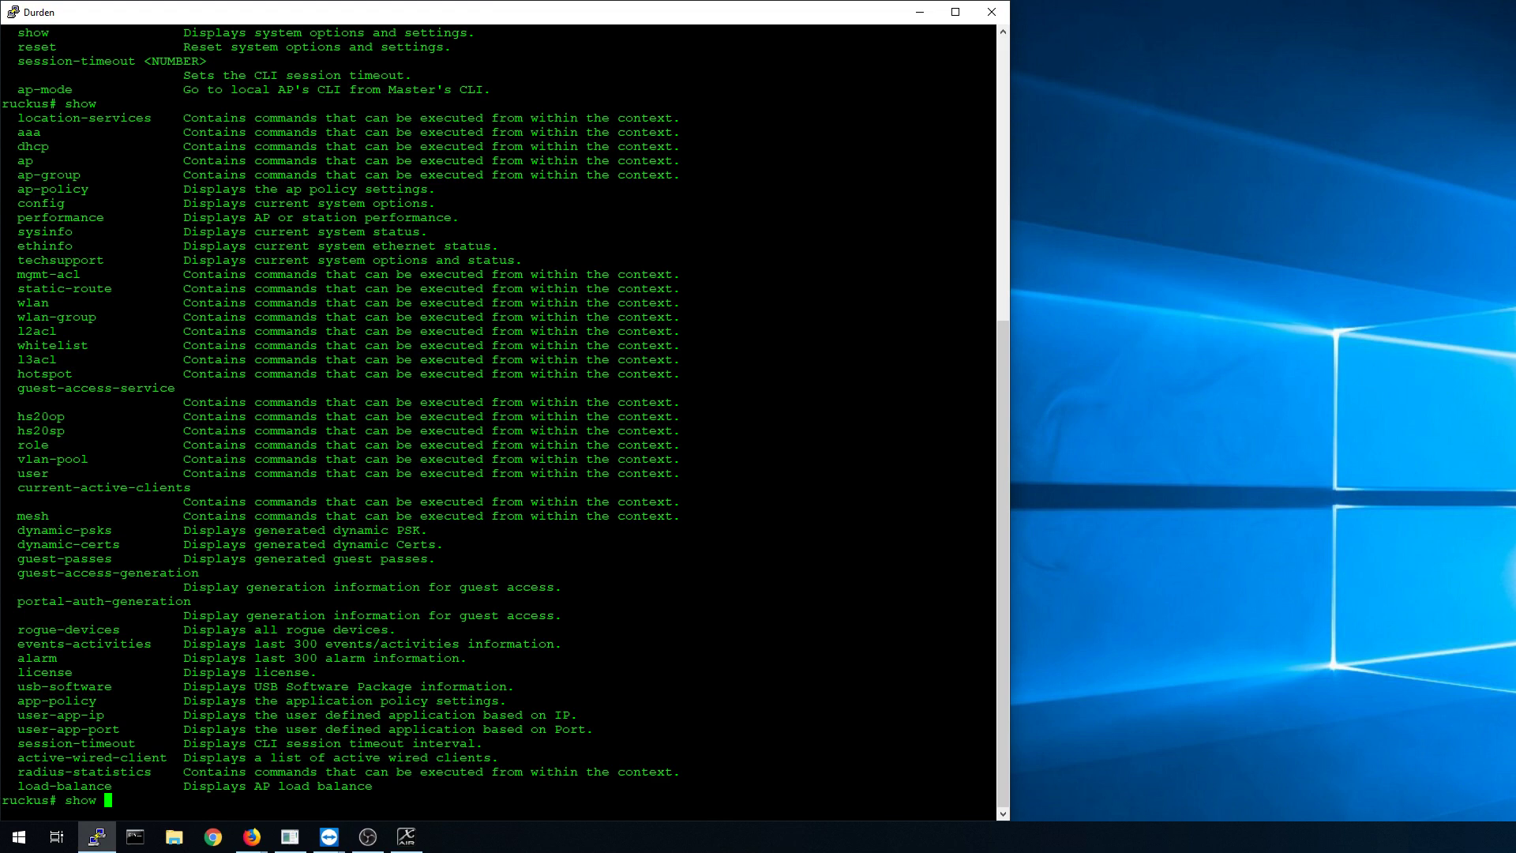
pyautogui.press('BackSpace')
pyautogui.press('BackSpace')
pyautogui.press('BackSpace')
pyautogui.press('BackSpace')
pyautogui.press('BackSpace')
# Enter config mode and list its commands such as l2acl, wlan, hotspot and mesh
pyautogui.write('config')
pyautogui.press('Return')
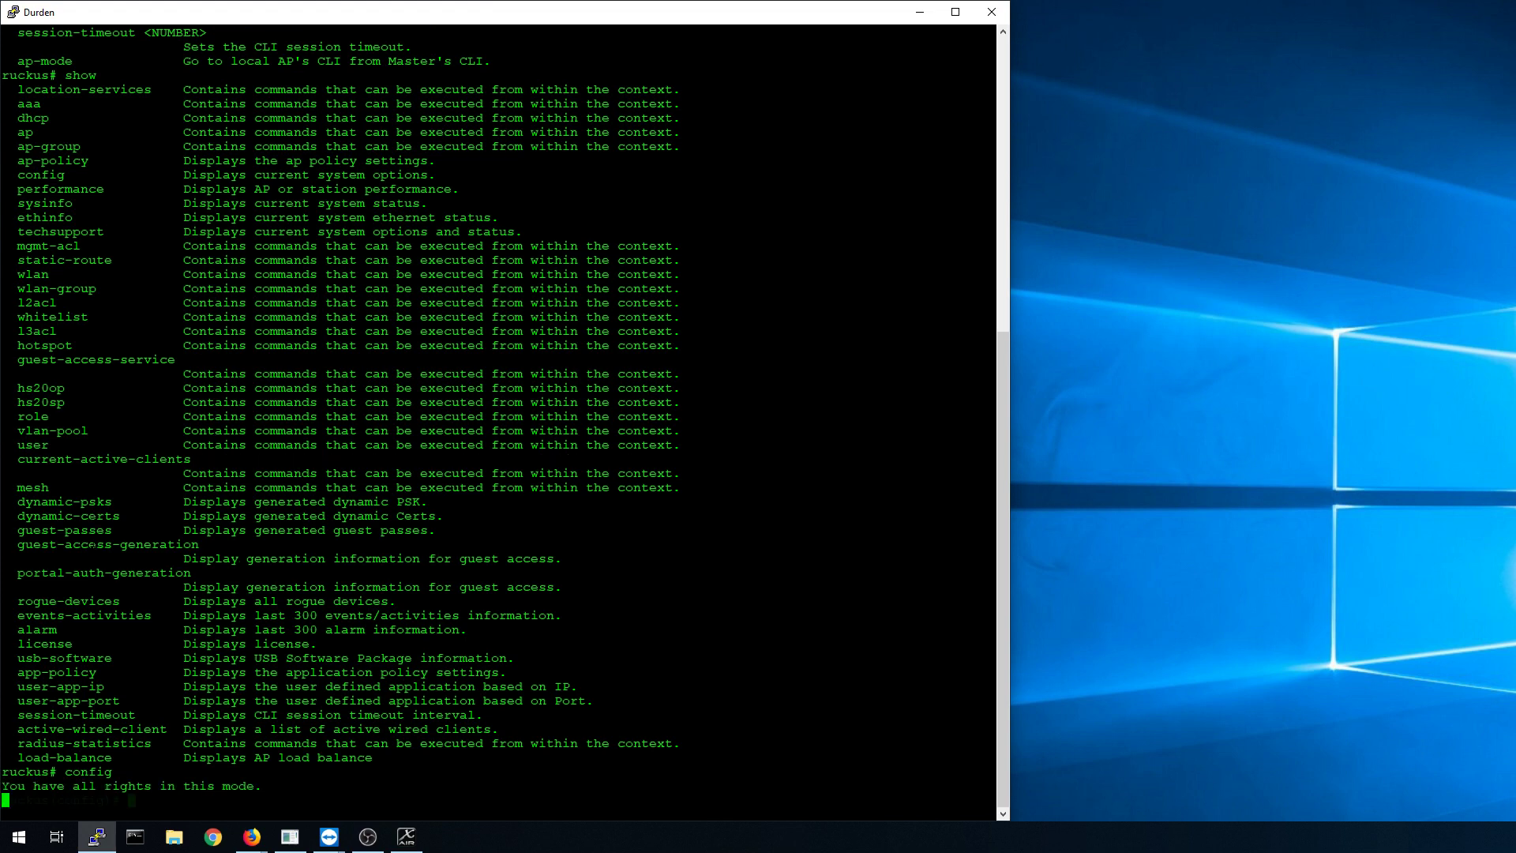
pyautogui.press('?')
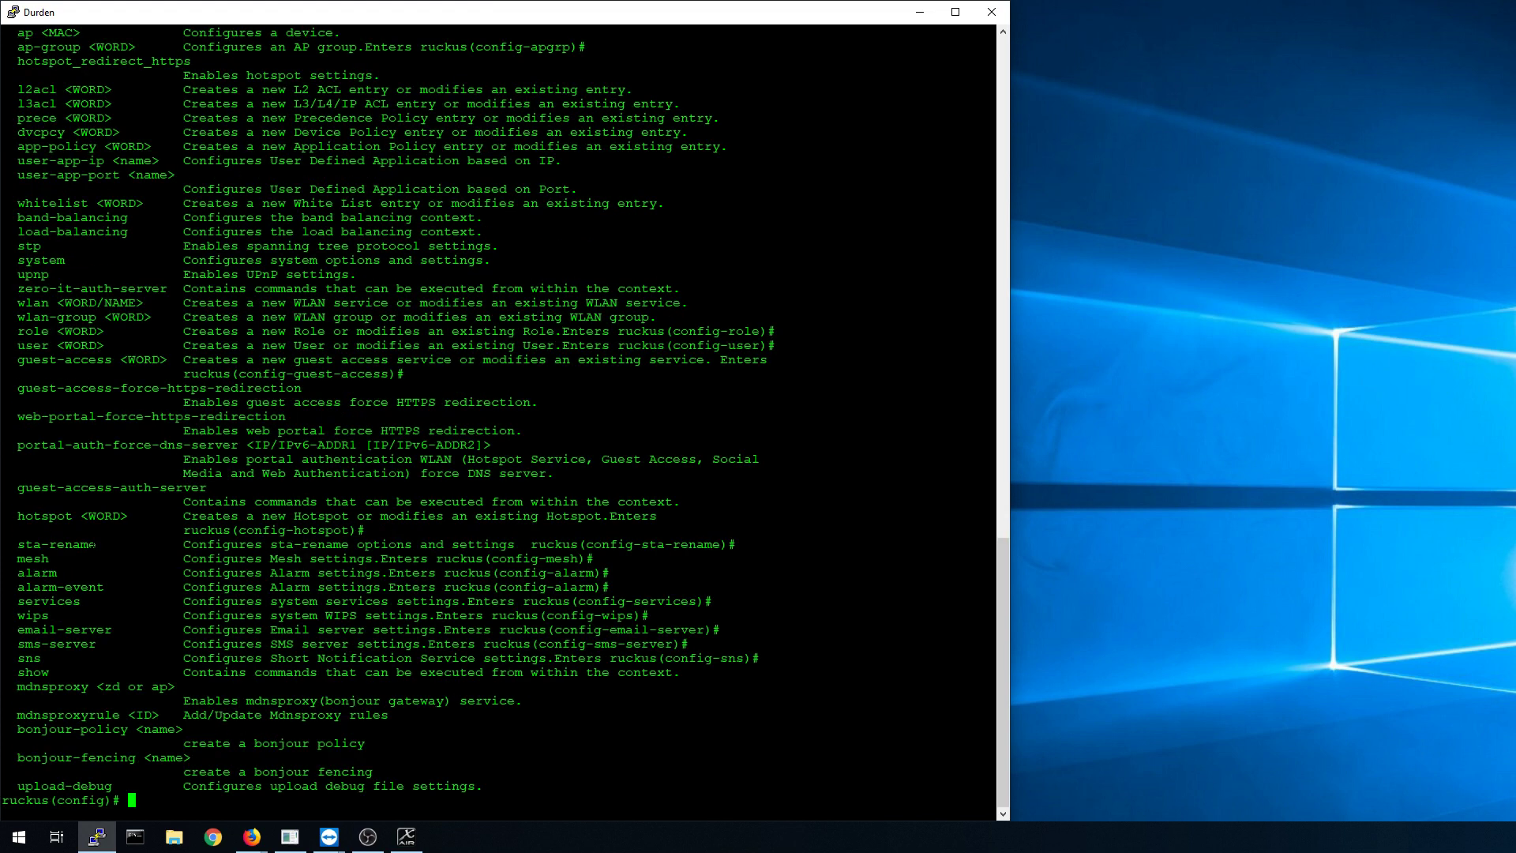
pyautogui.scroll(9, 498, 418)
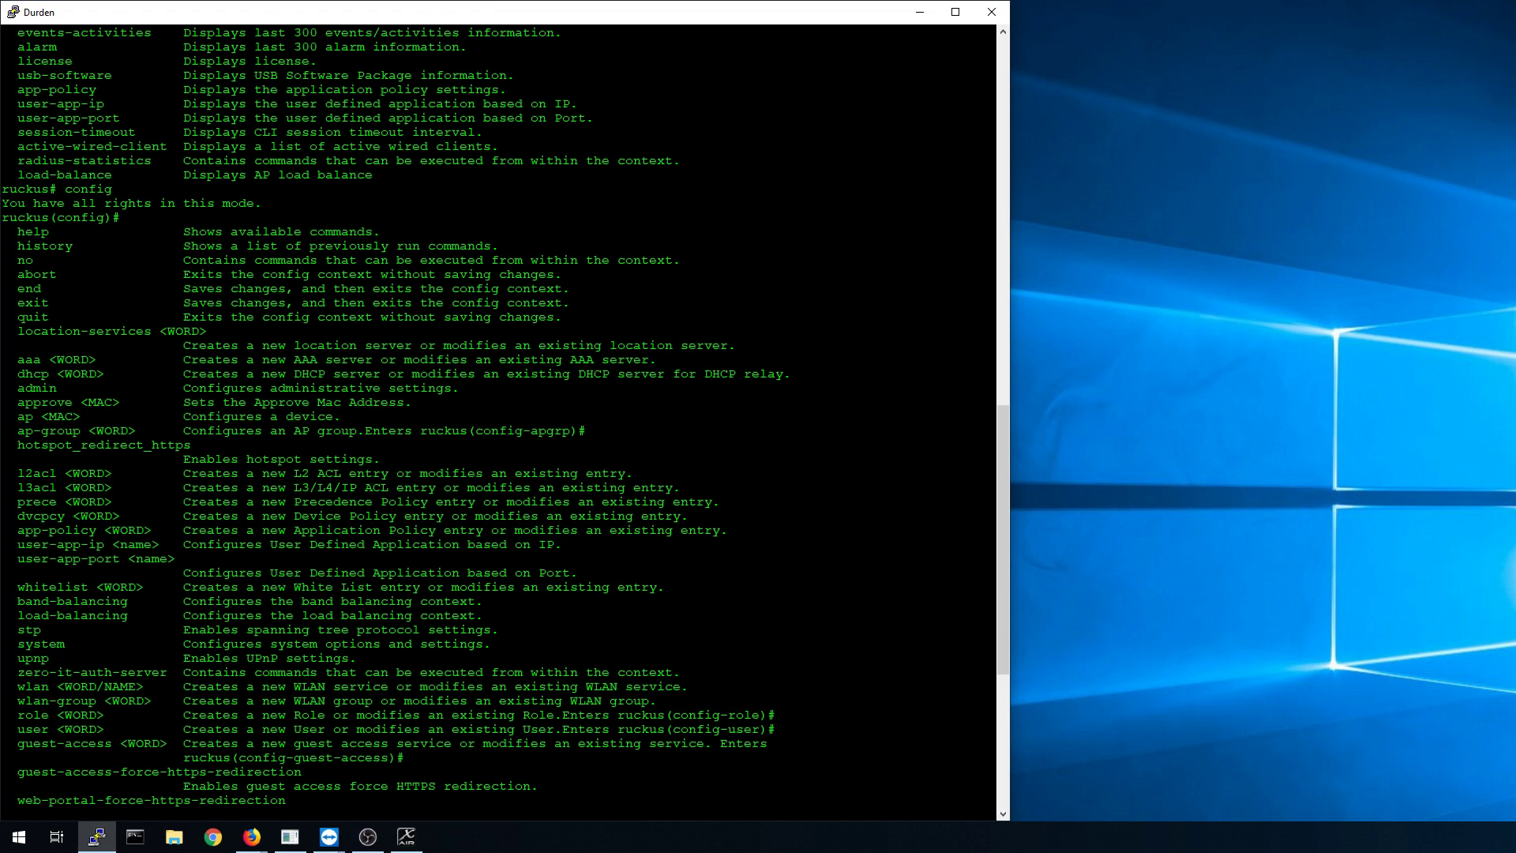
pyautogui.moveTo(11, 473); pyautogui.dragTo(56, 473)
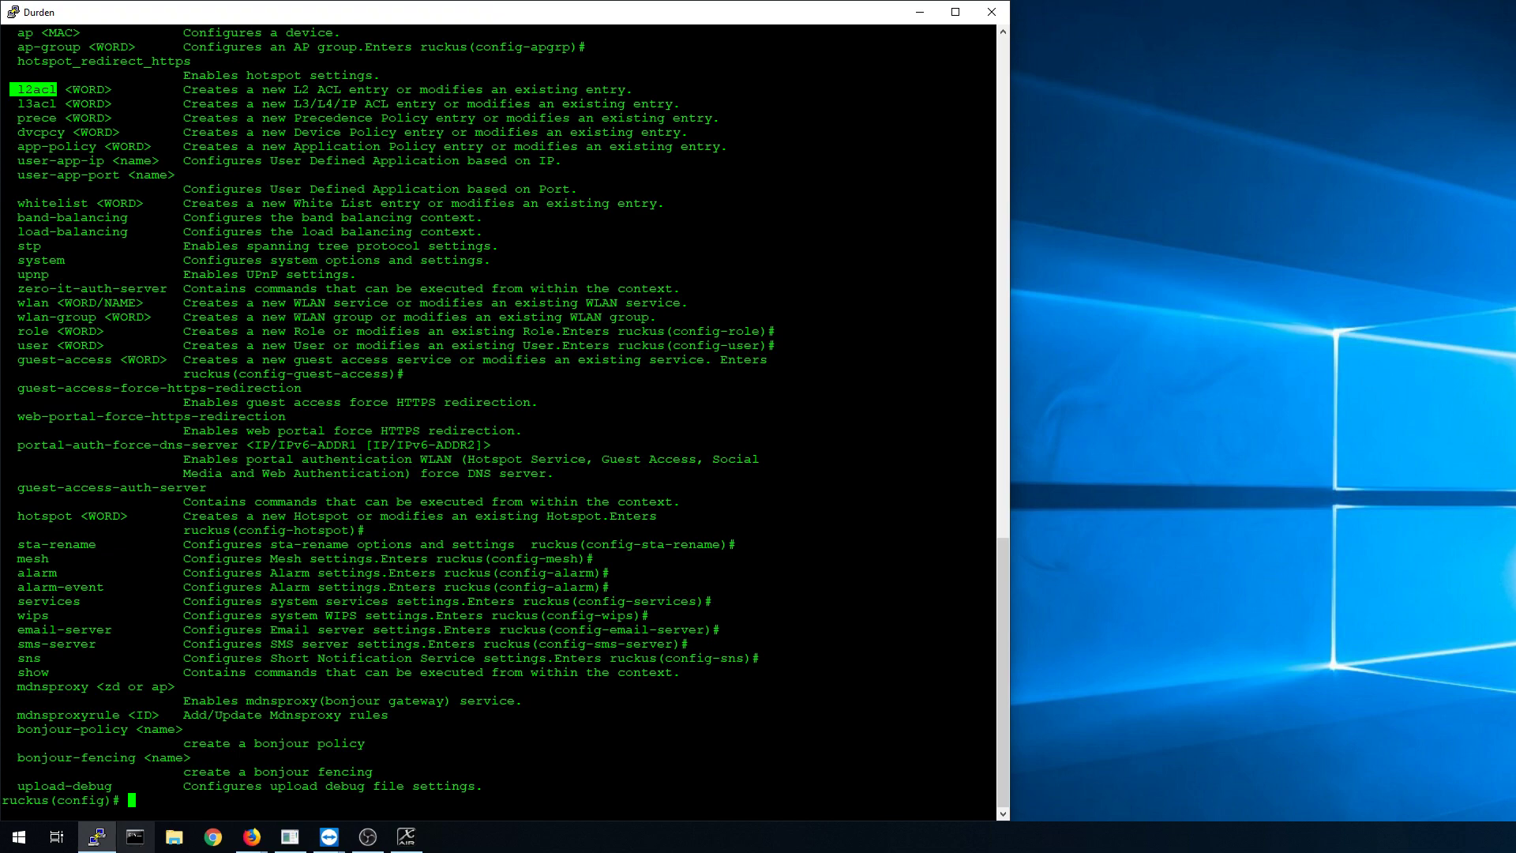
pyautogui.moveTo(251, 836)
pyautogui.click(301, 799)
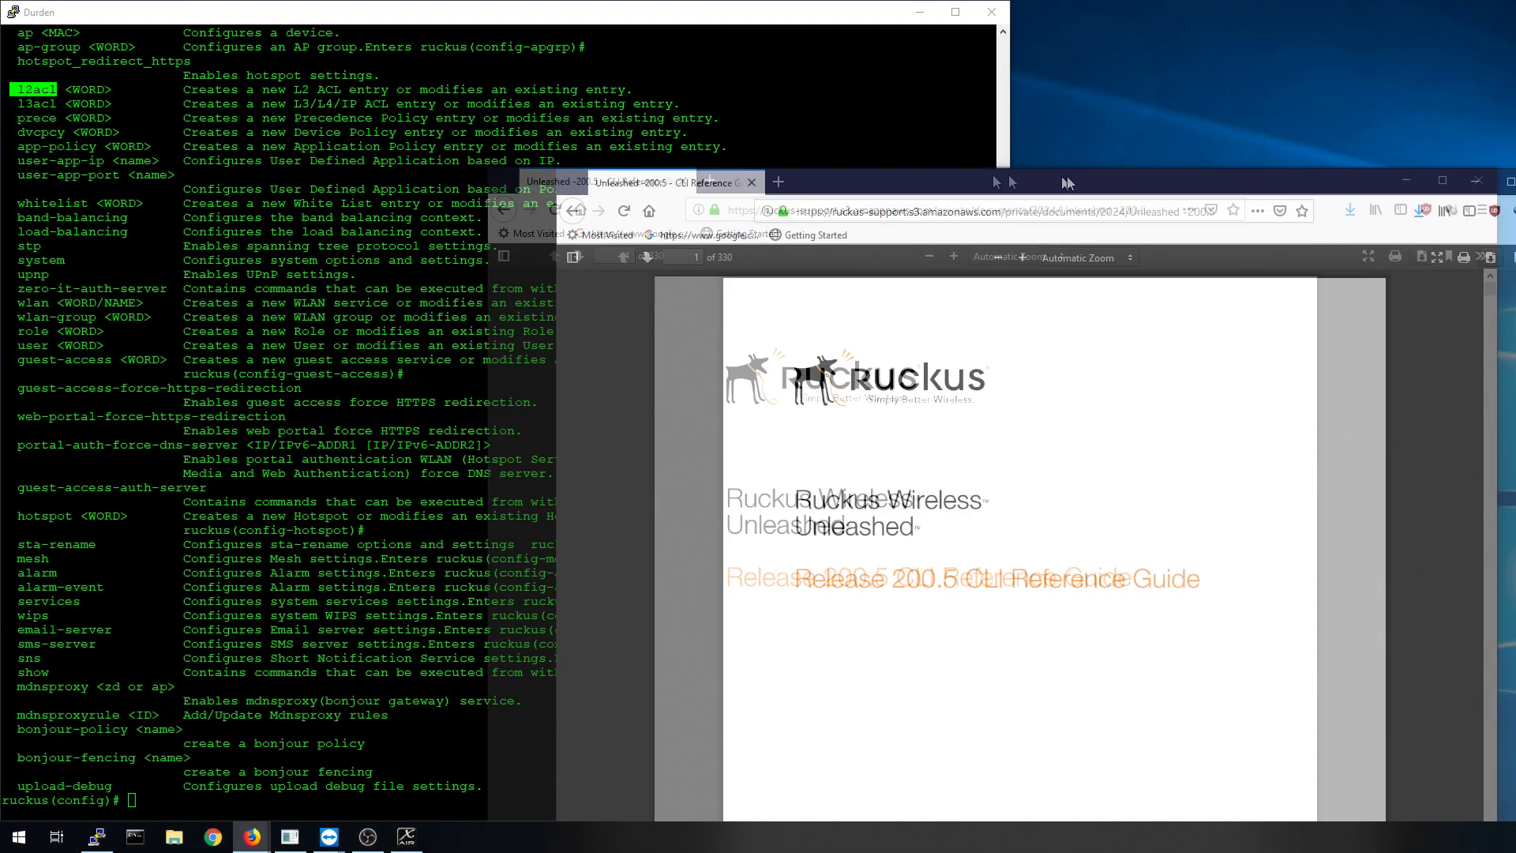
pyautogui.moveTo(1006, 158); pyautogui.dragTo(512, 29)
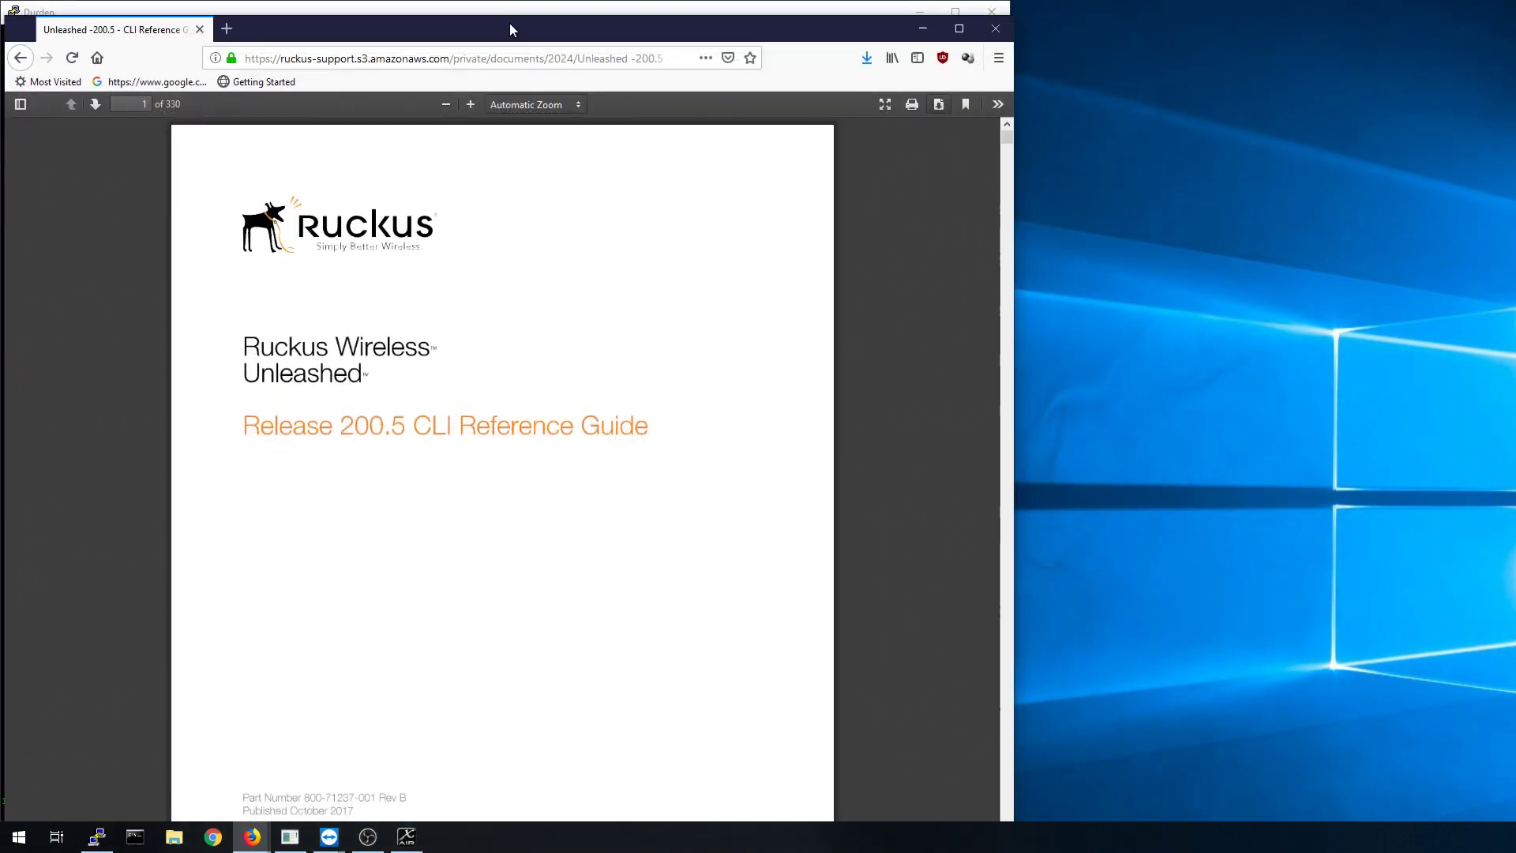
pyautogui.scroll(-1, 558, 426)
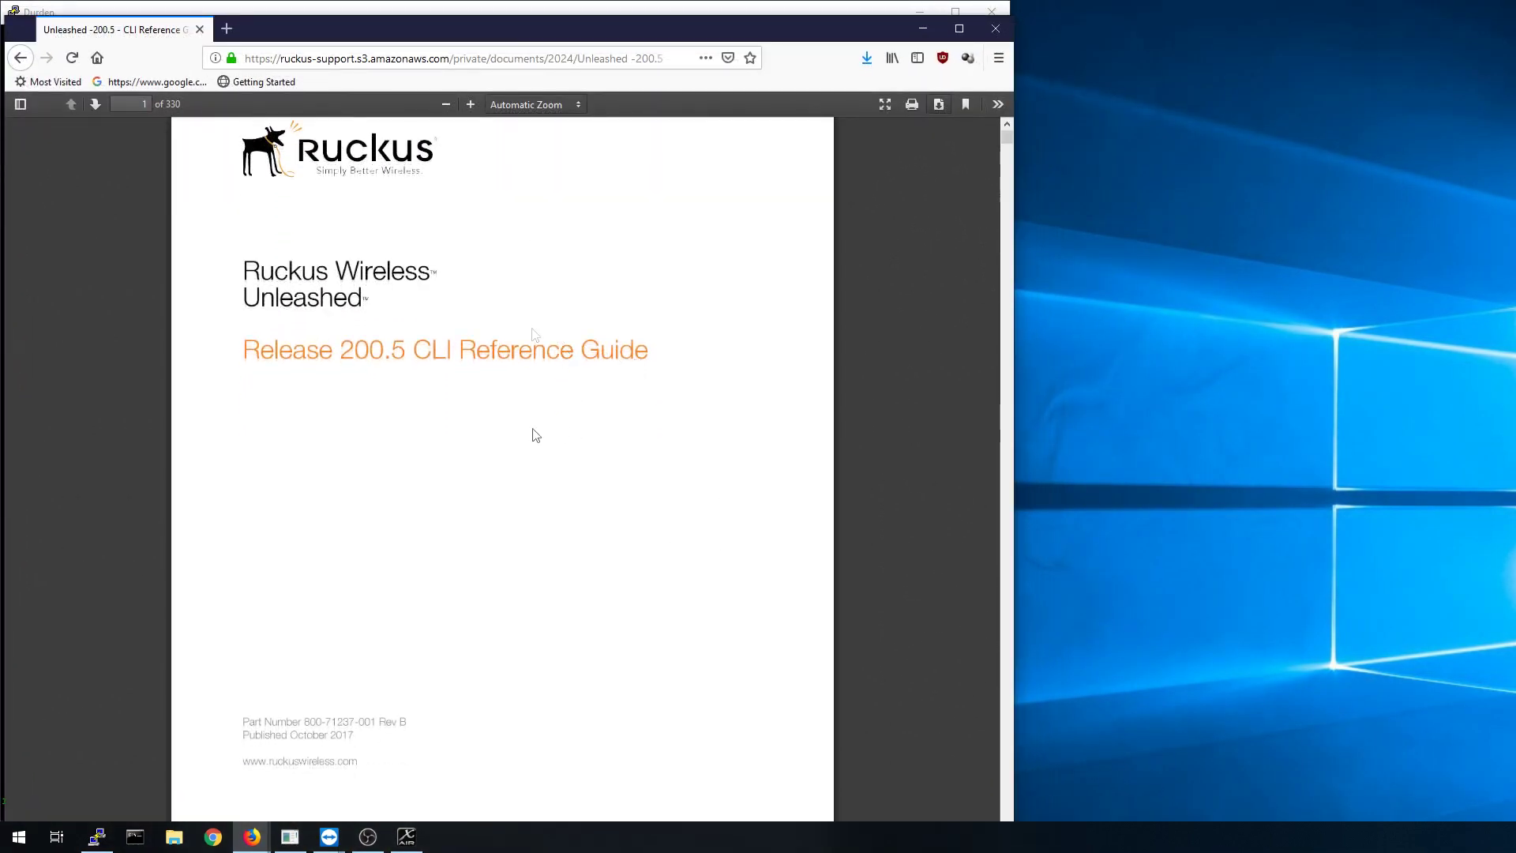
pyautogui.scroll(-6, 532, 458)
pyautogui.scroll(-15, 529, 473)
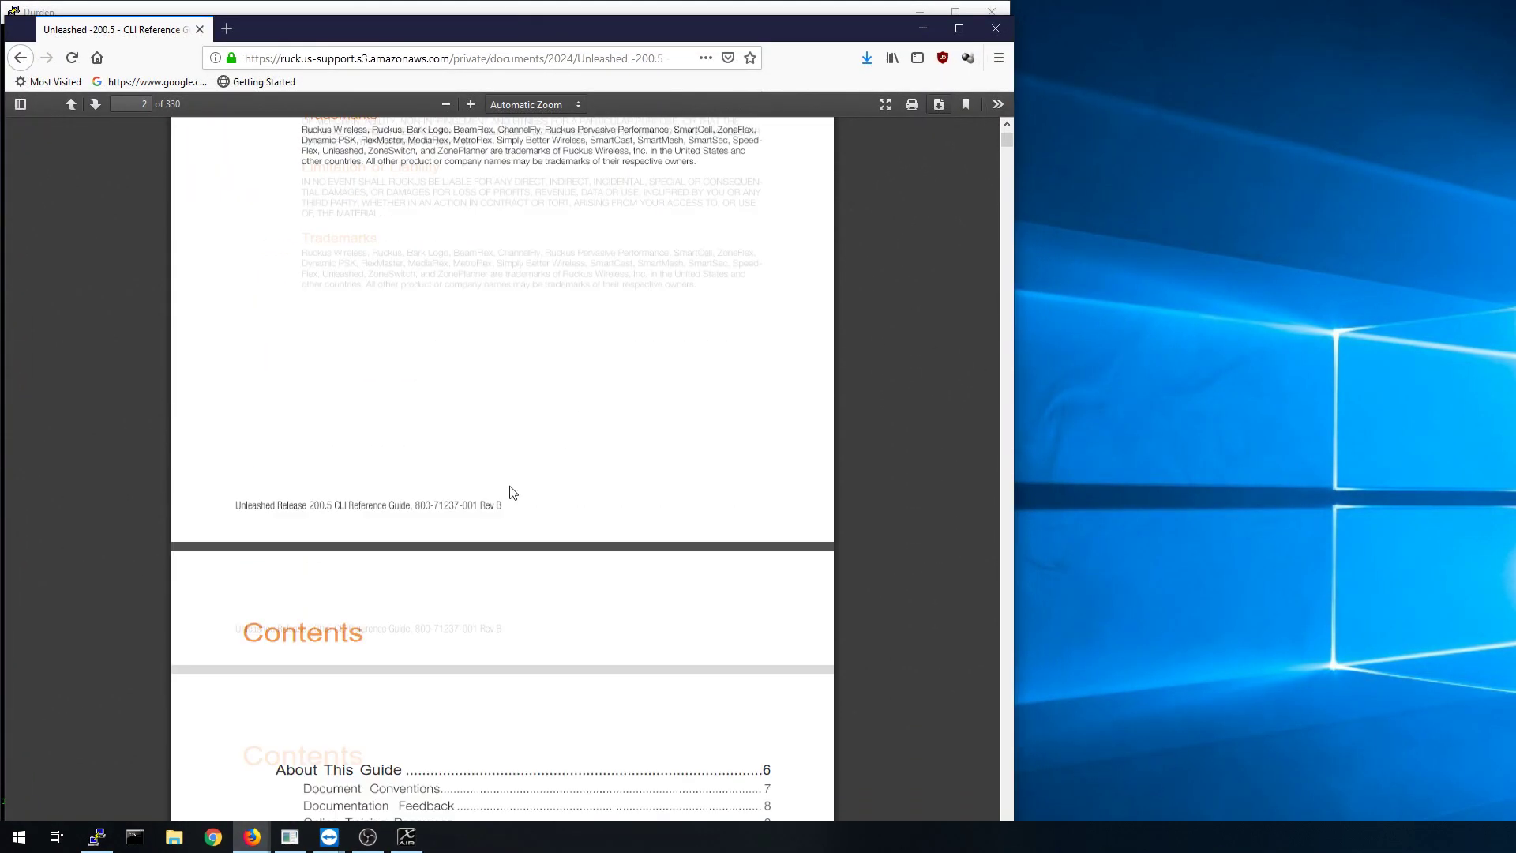
pyautogui.scroll(-20, 553, 410)
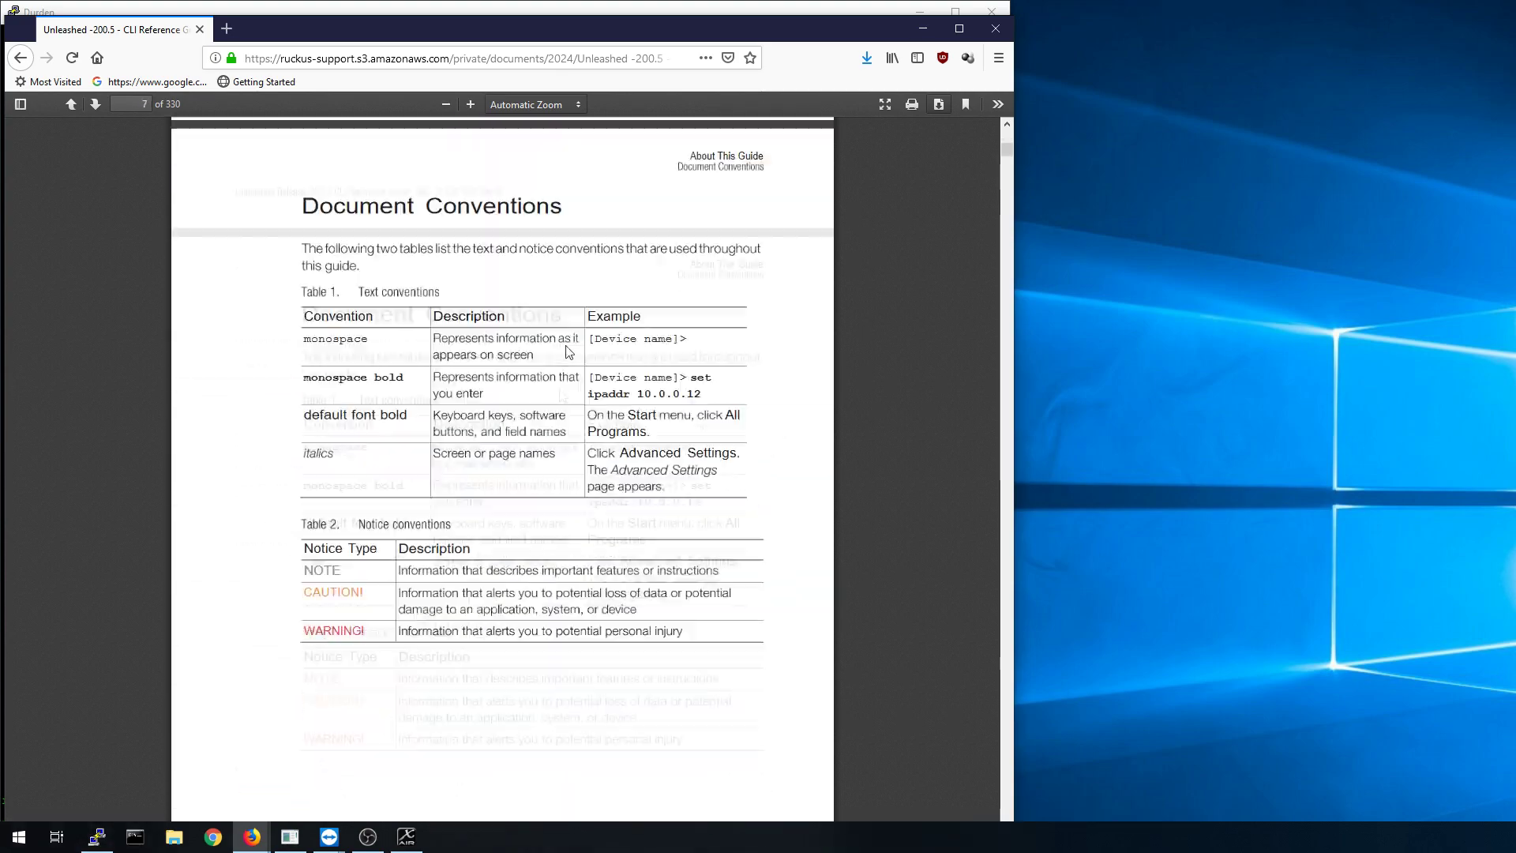
pyautogui.scroll(-20, 567, 340)
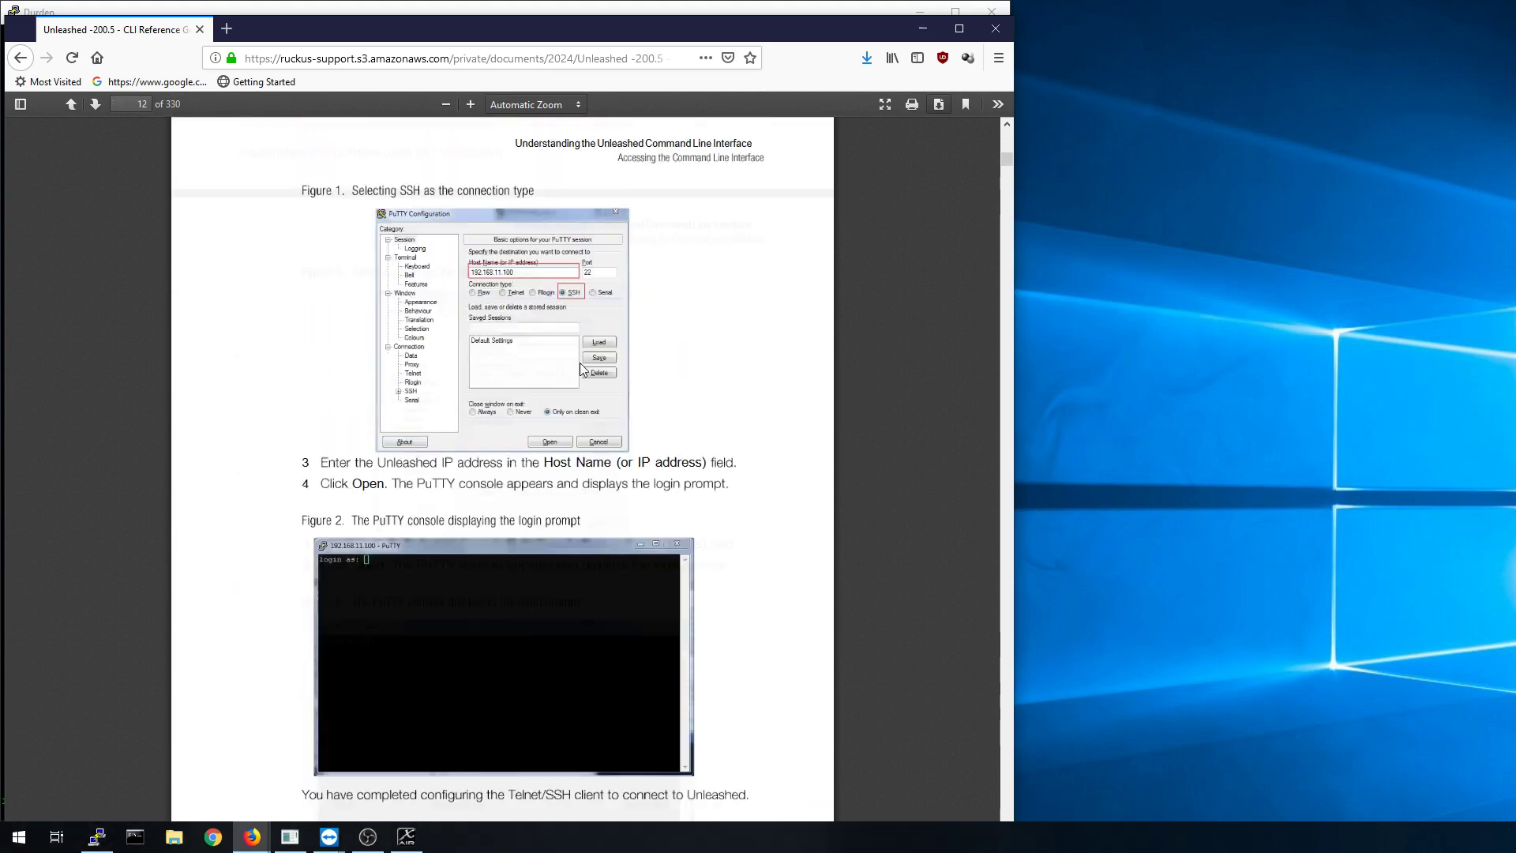
pyautogui.scroll(-20, 595, 309)
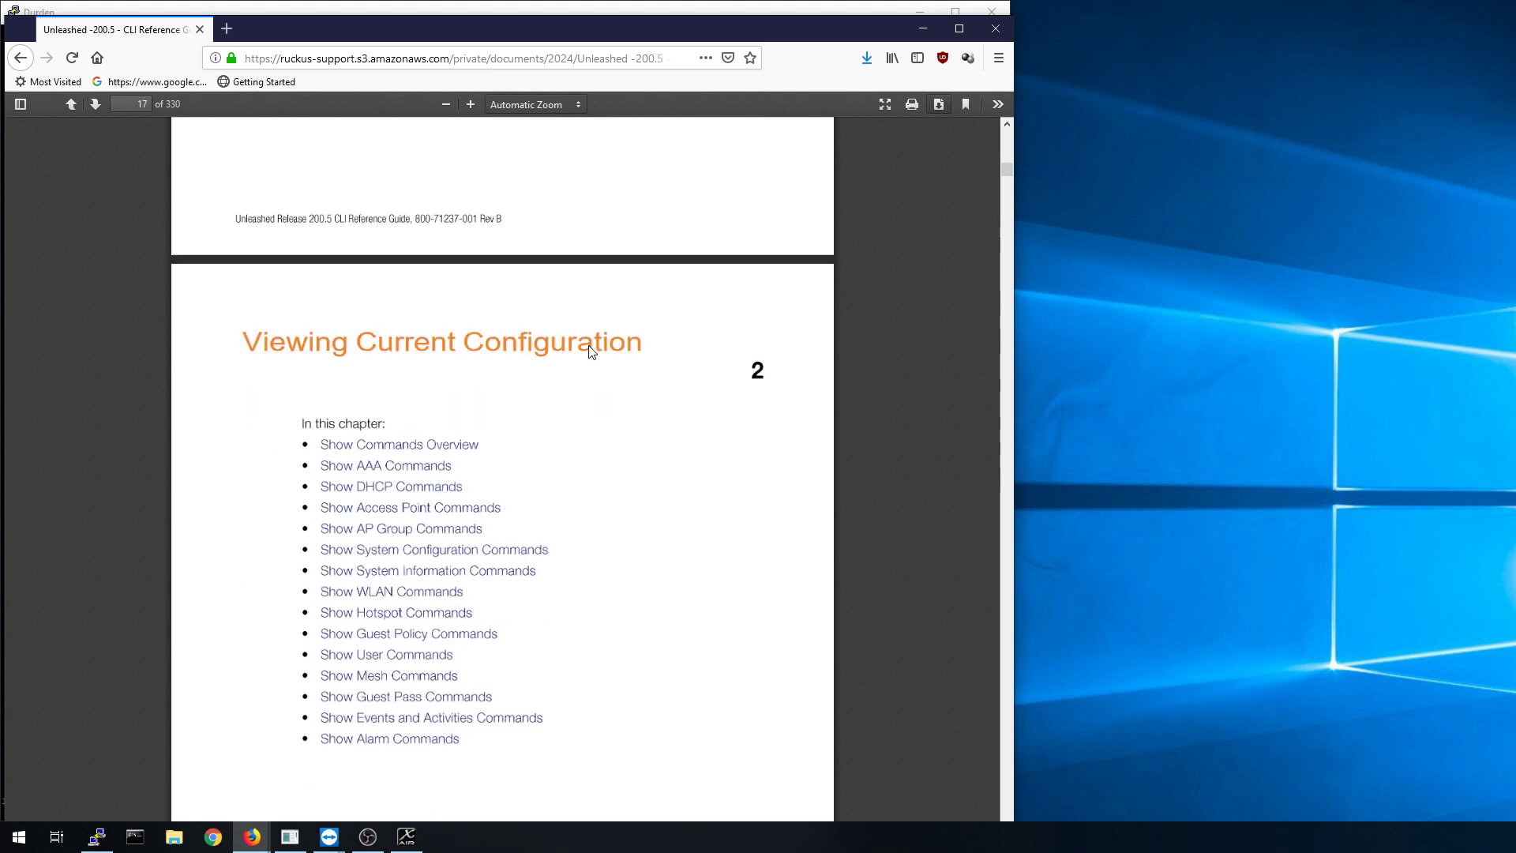
pyautogui.scroll(-20, 630, 407)
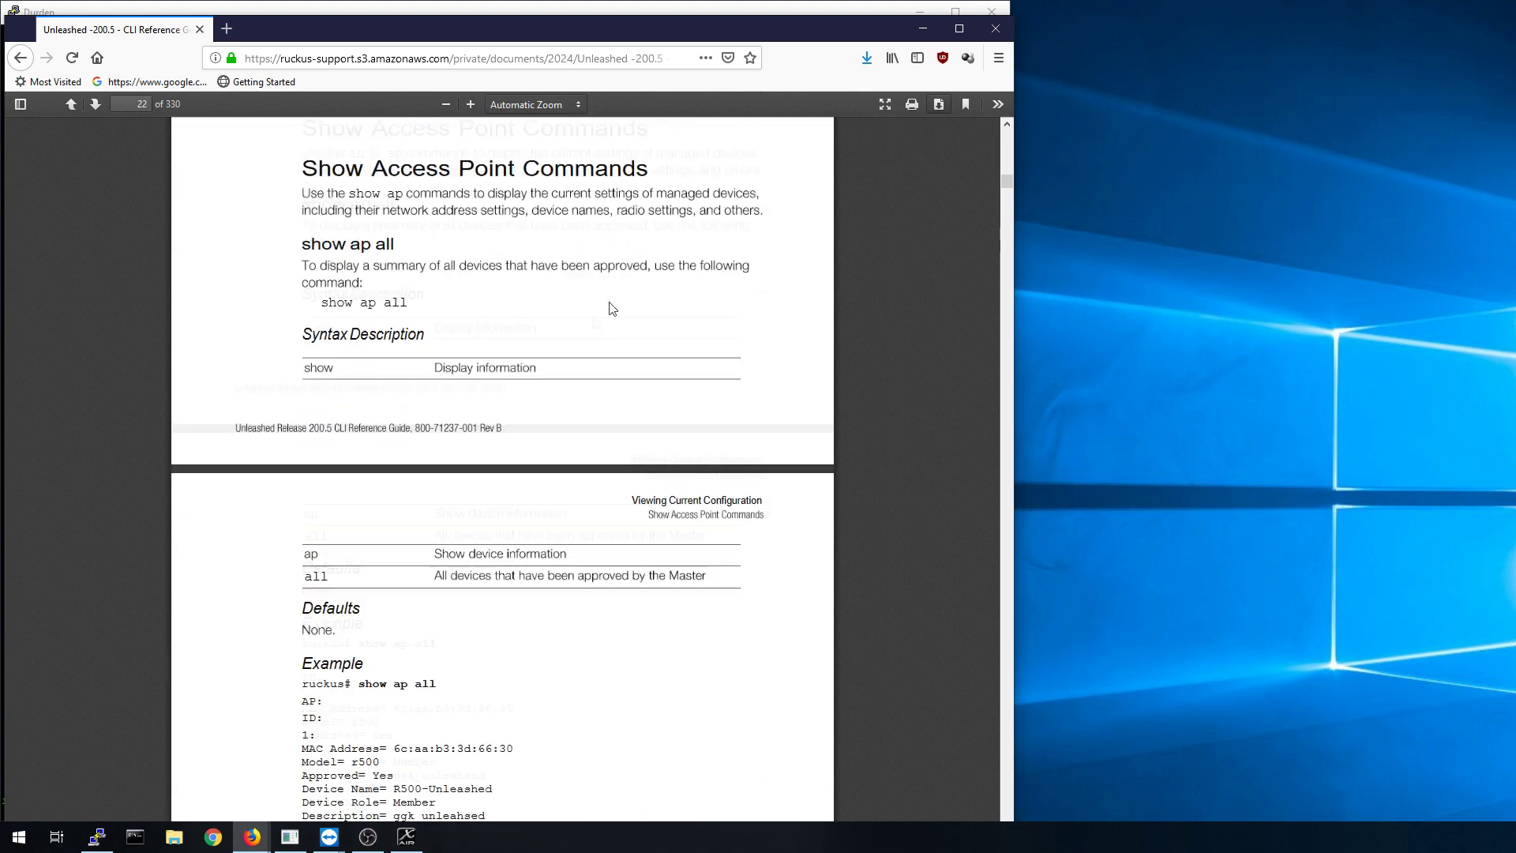
pyautogui.scroll(-10, 630, 405)
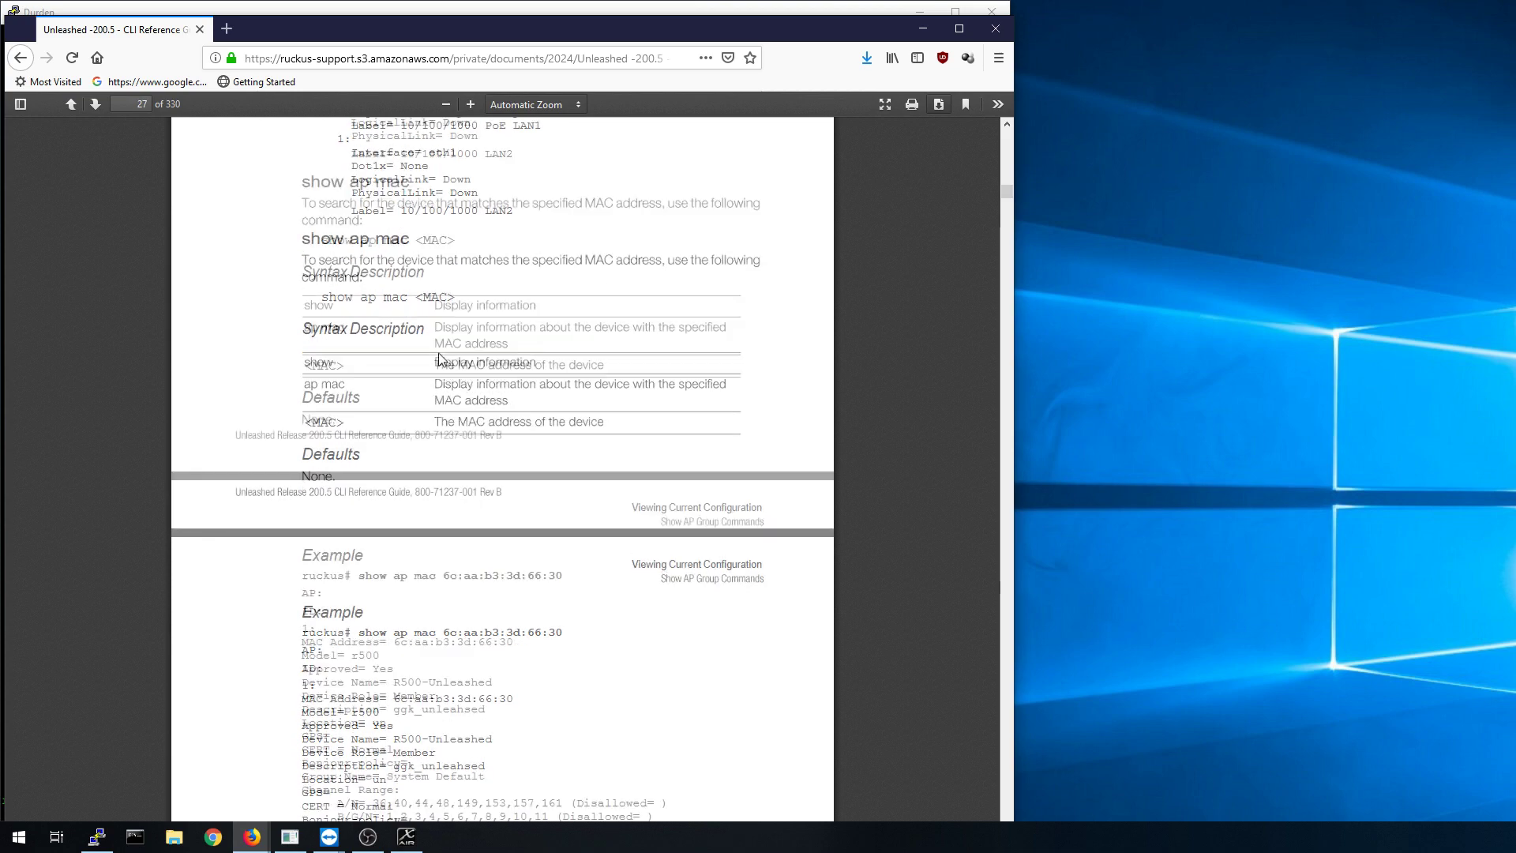
pyautogui.scroll(-5, 442, 361)
pyautogui.scroll(-5, 442, 361)
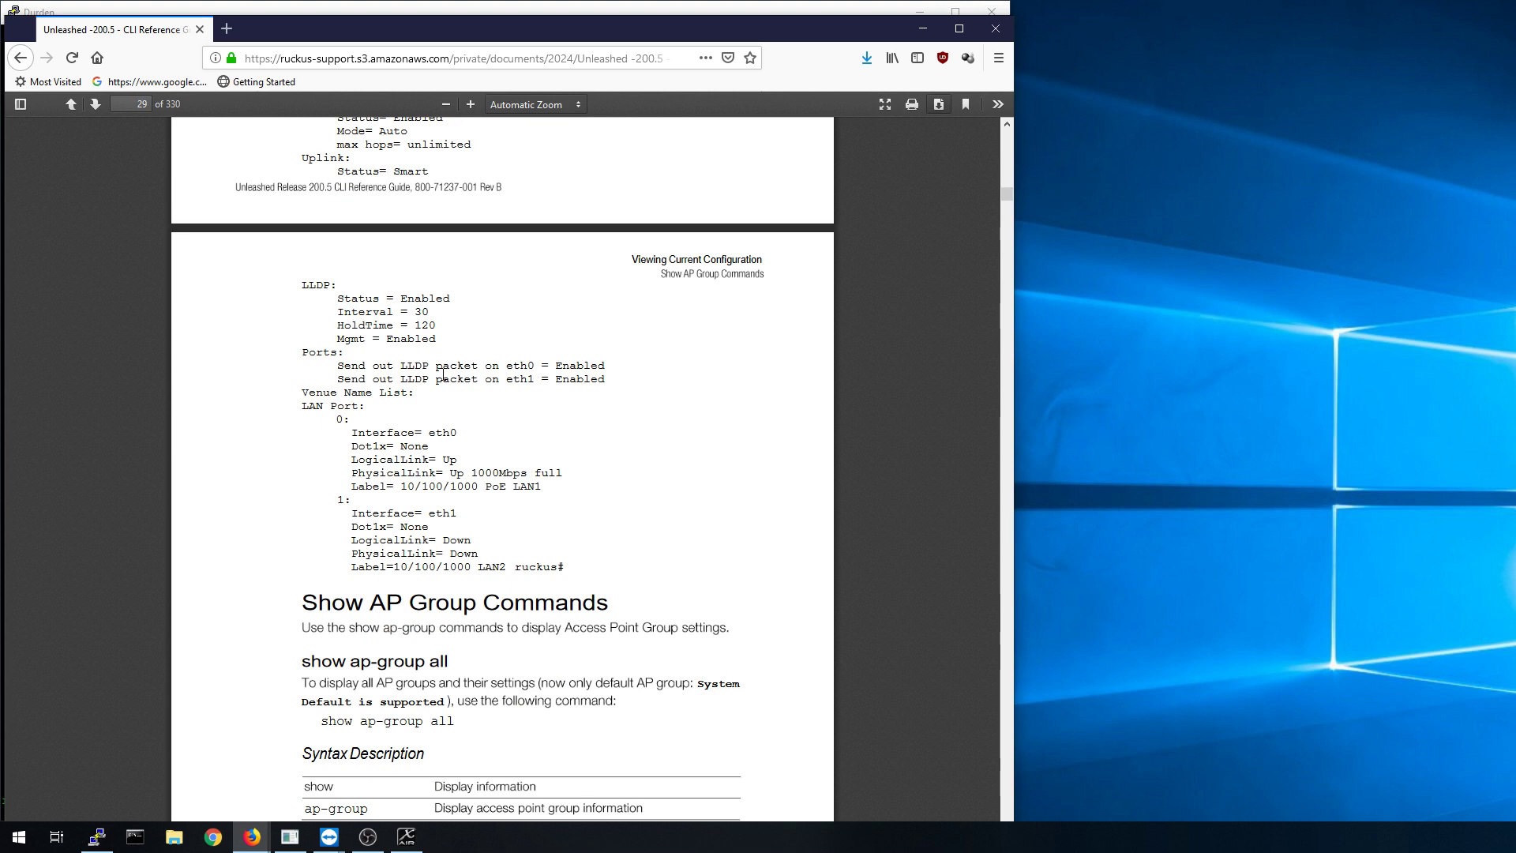
pyautogui.scroll(-3, 438, 395)
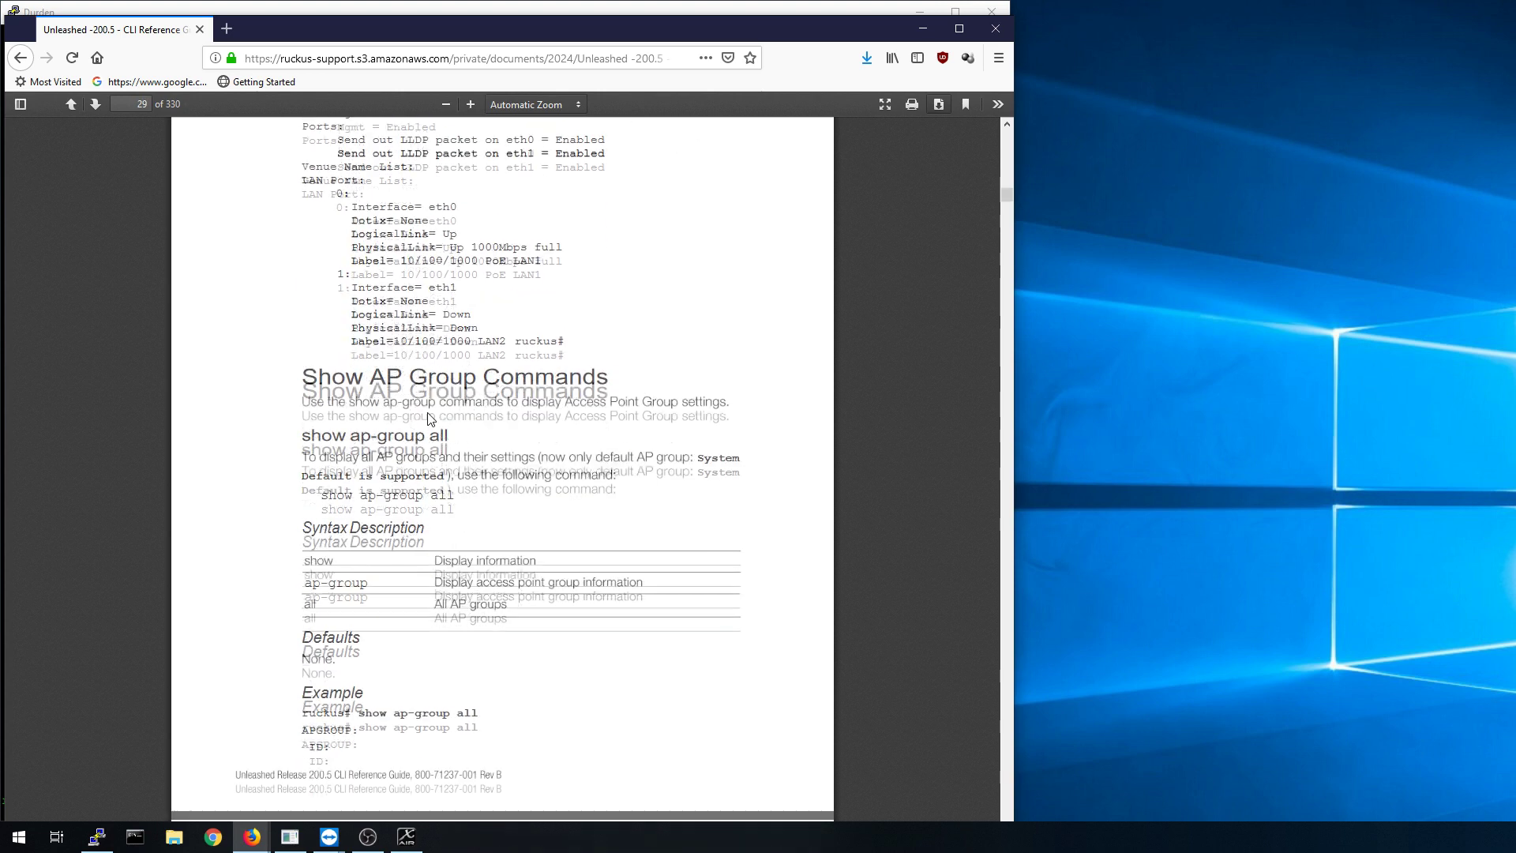
pyautogui.scroll(-4, 430, 419)
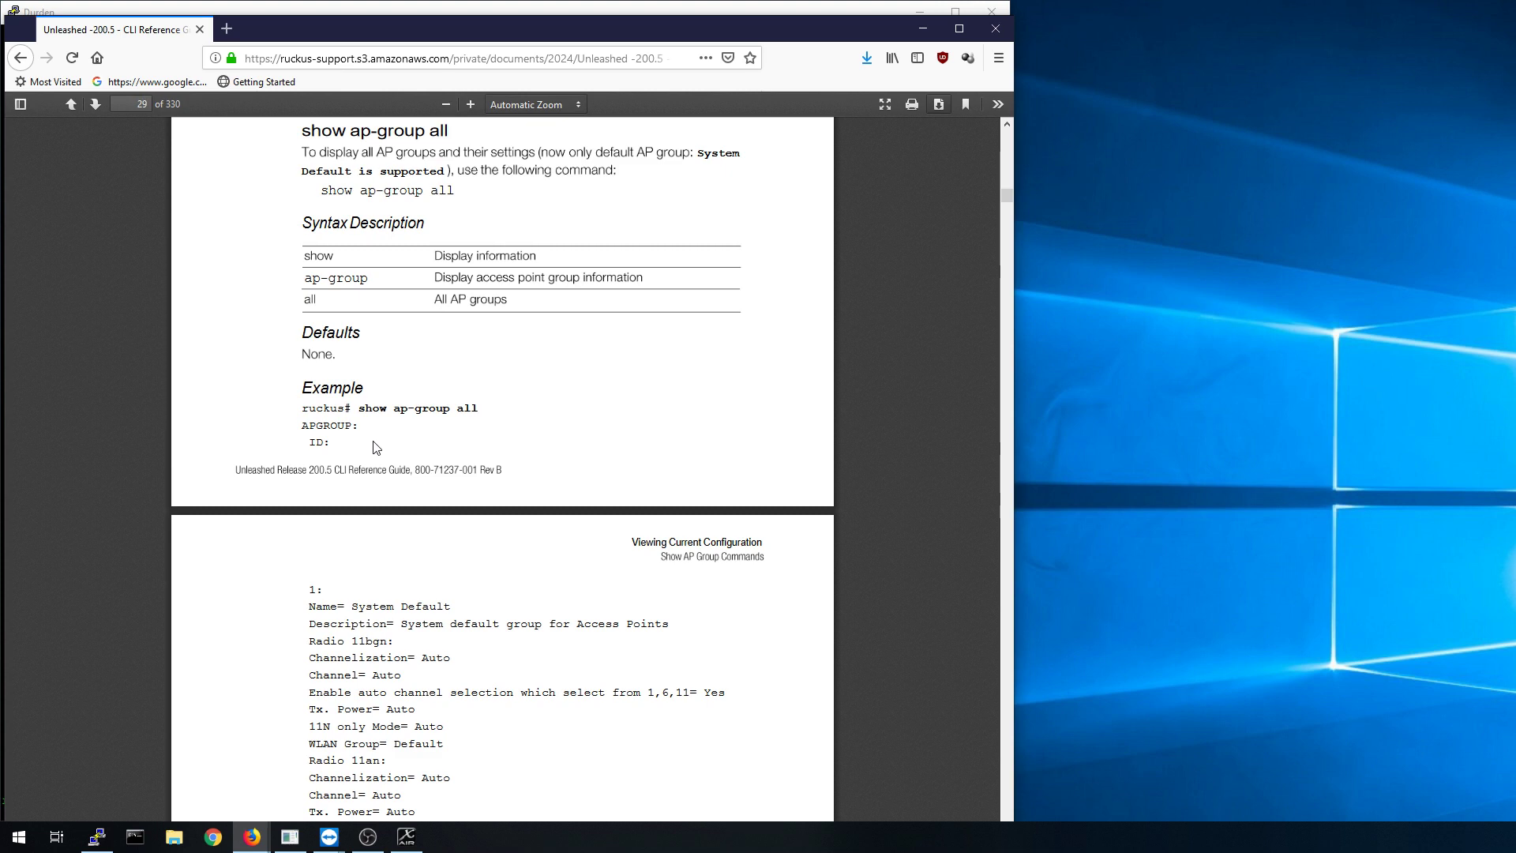
pyautogui.scroll(-5, 376, 448)
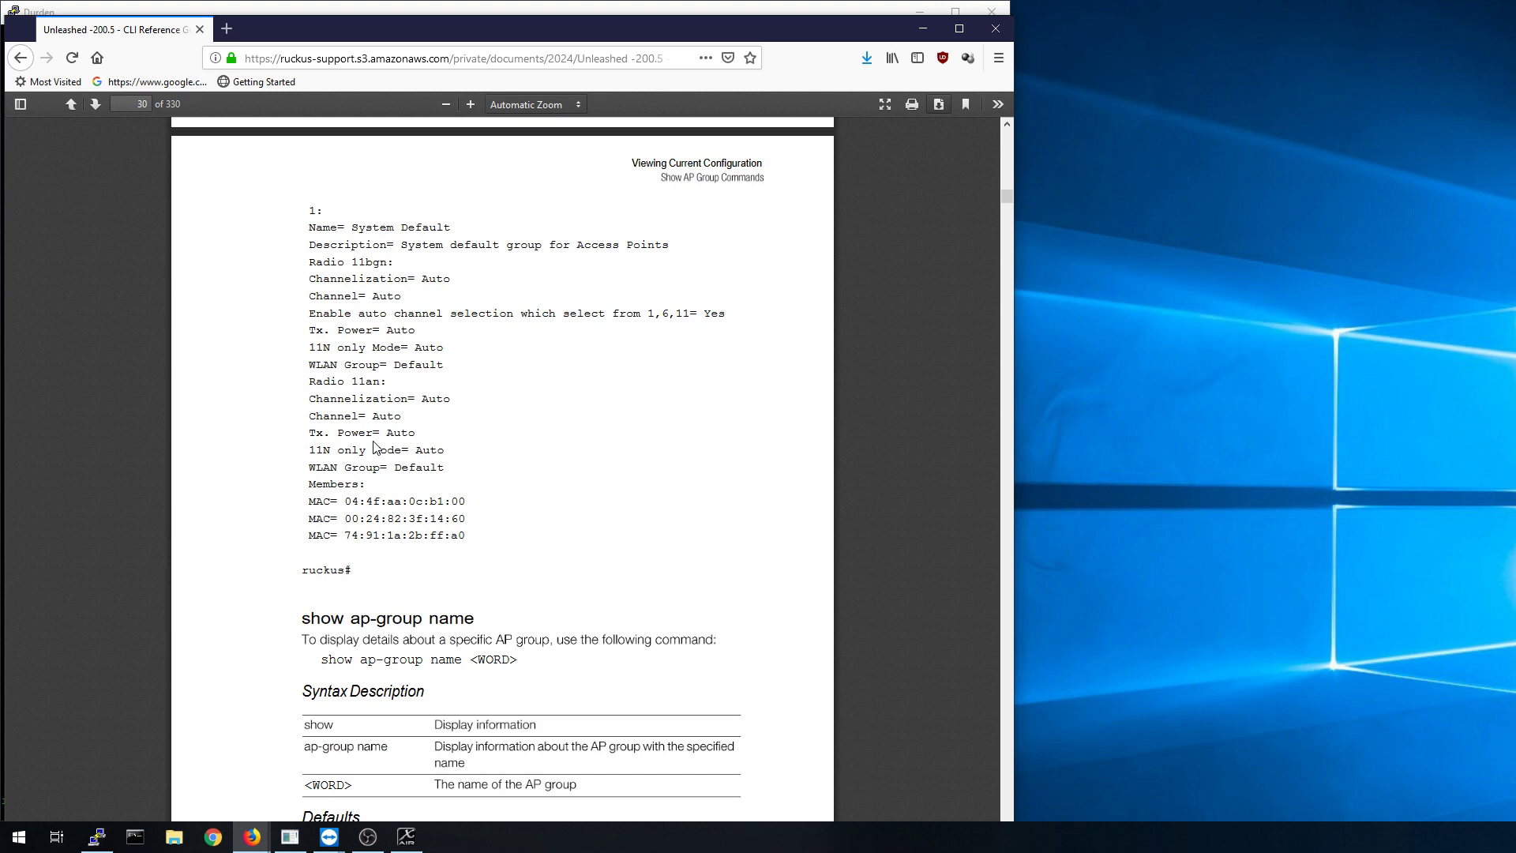
pyautogui.click(922, 28)
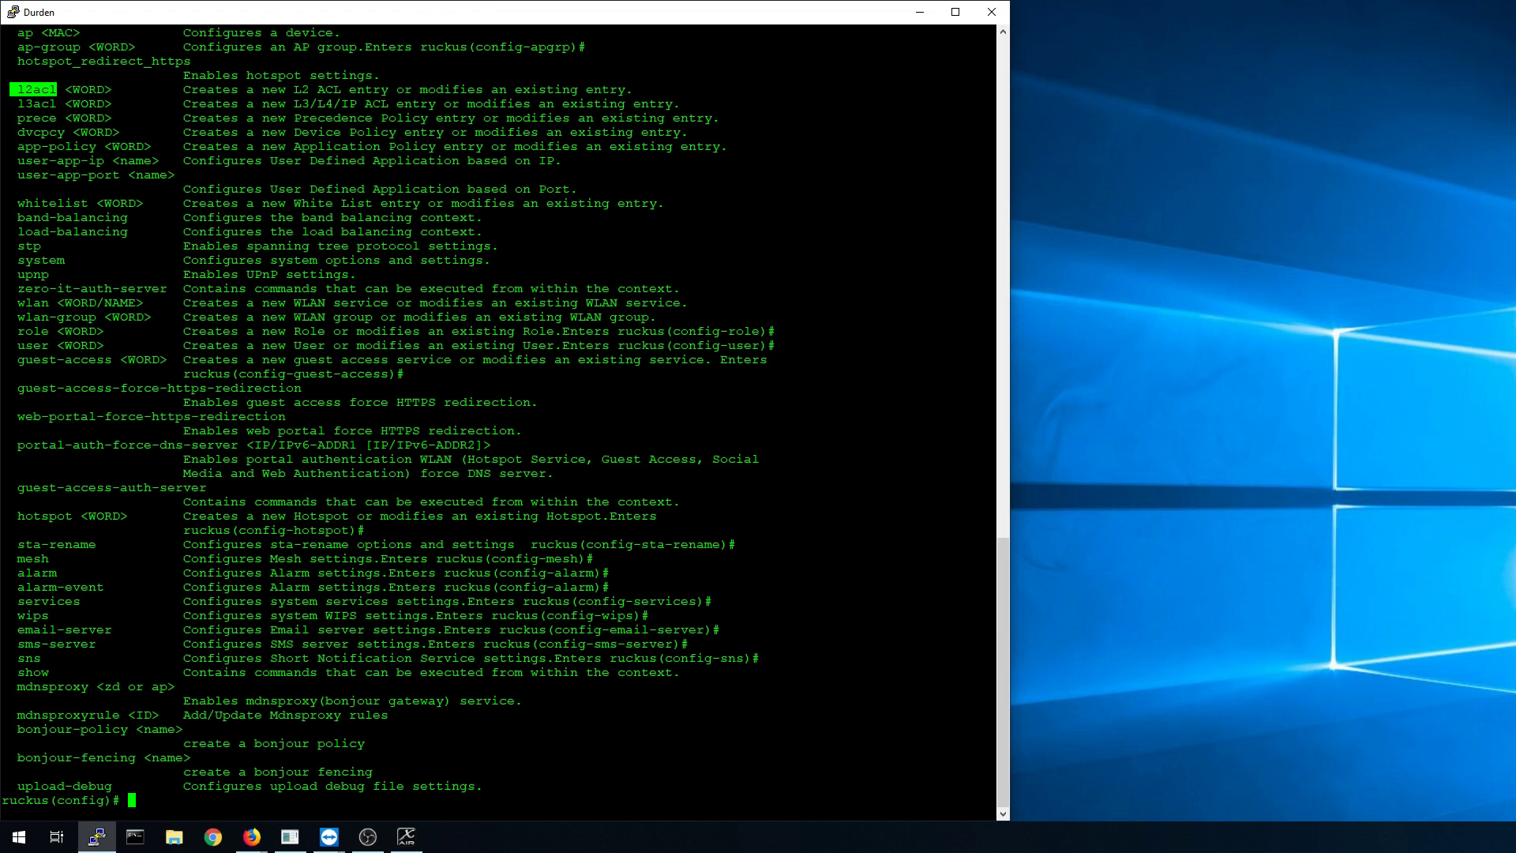
# Switch to the Firefox window showing the Unleashed login page with saved credentials
pyautogui.click(250, 844)
pyautogui.click(237, 788)
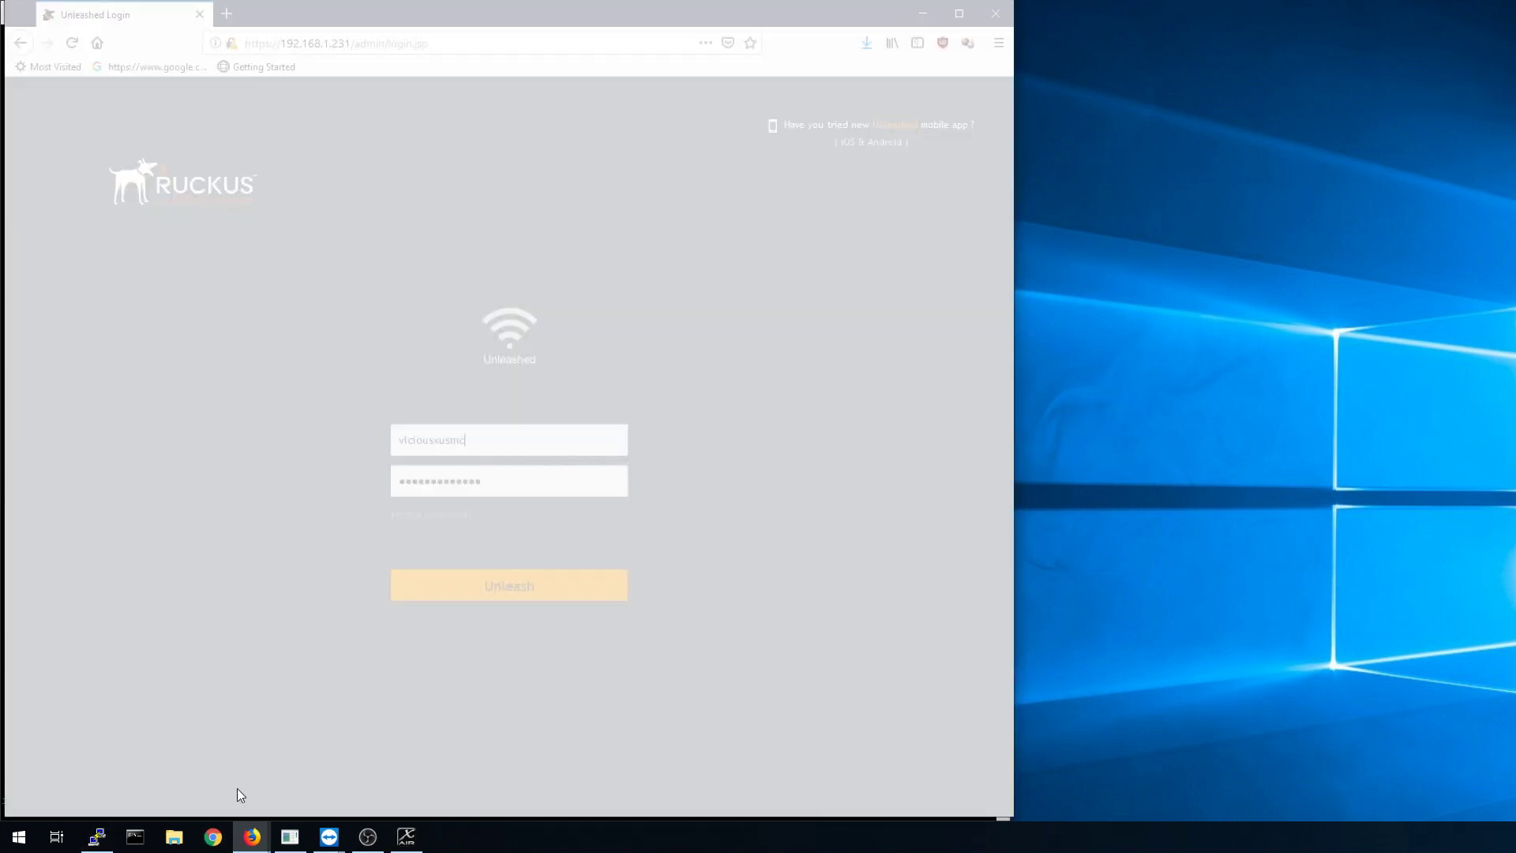